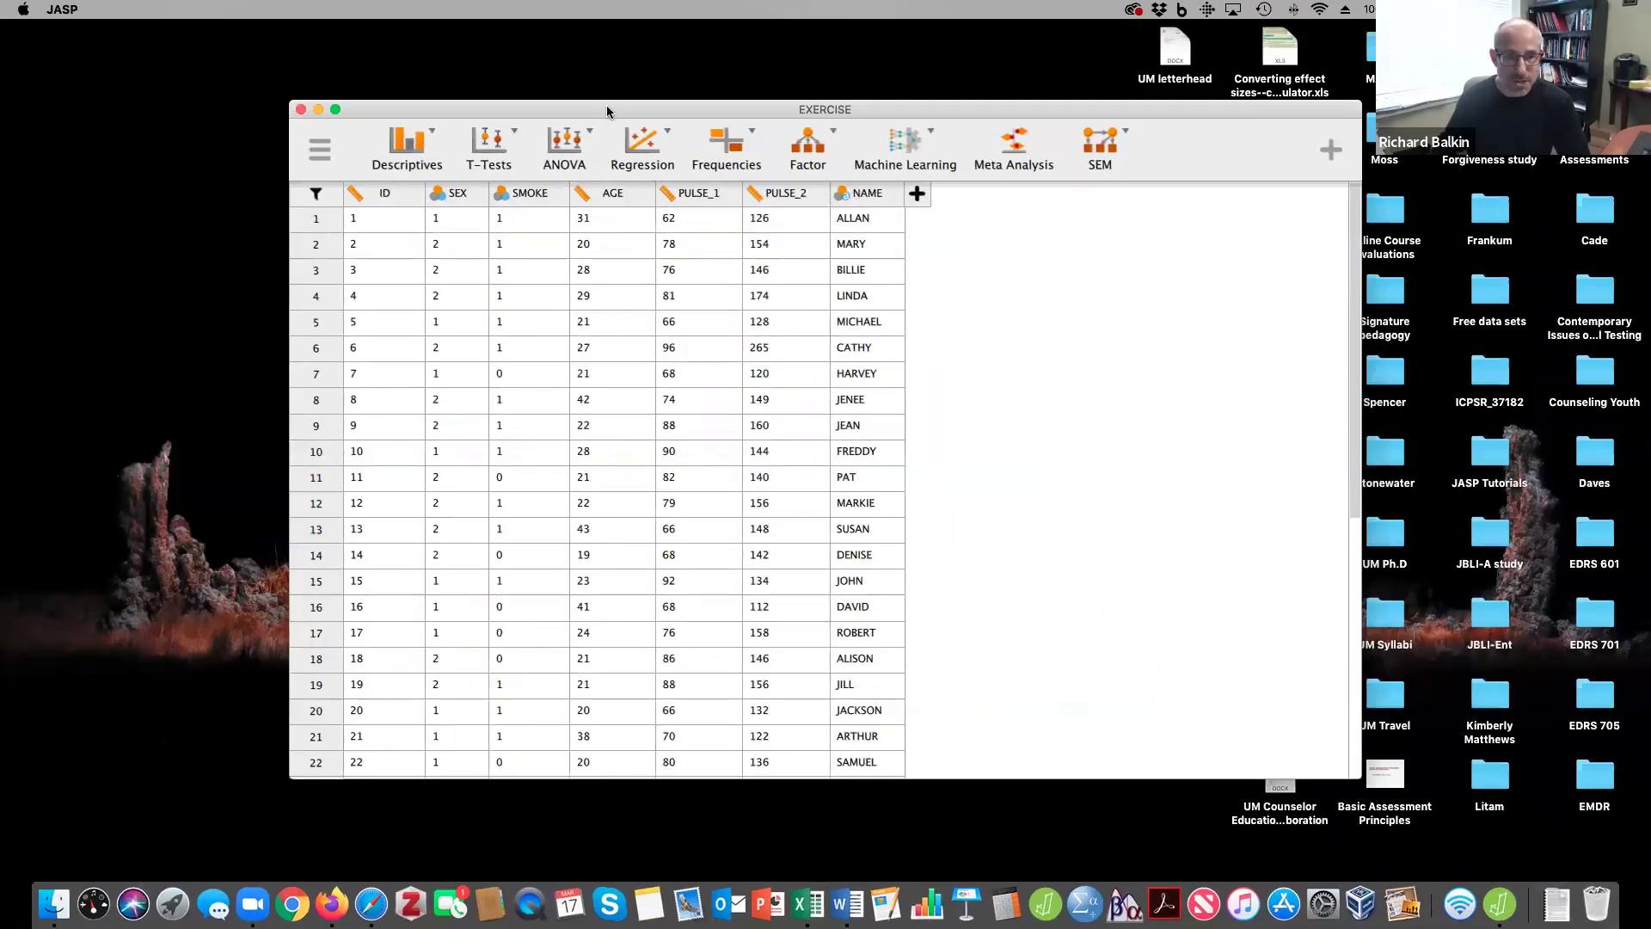
- Reposition the EXERCISE window and scroll through its ID, SEX, SMOKE, AGE, PULSE and NAME columns
{"action": "left_click_drag", "start_coordinate": [606, 105], "coordinate": [472, 62]}
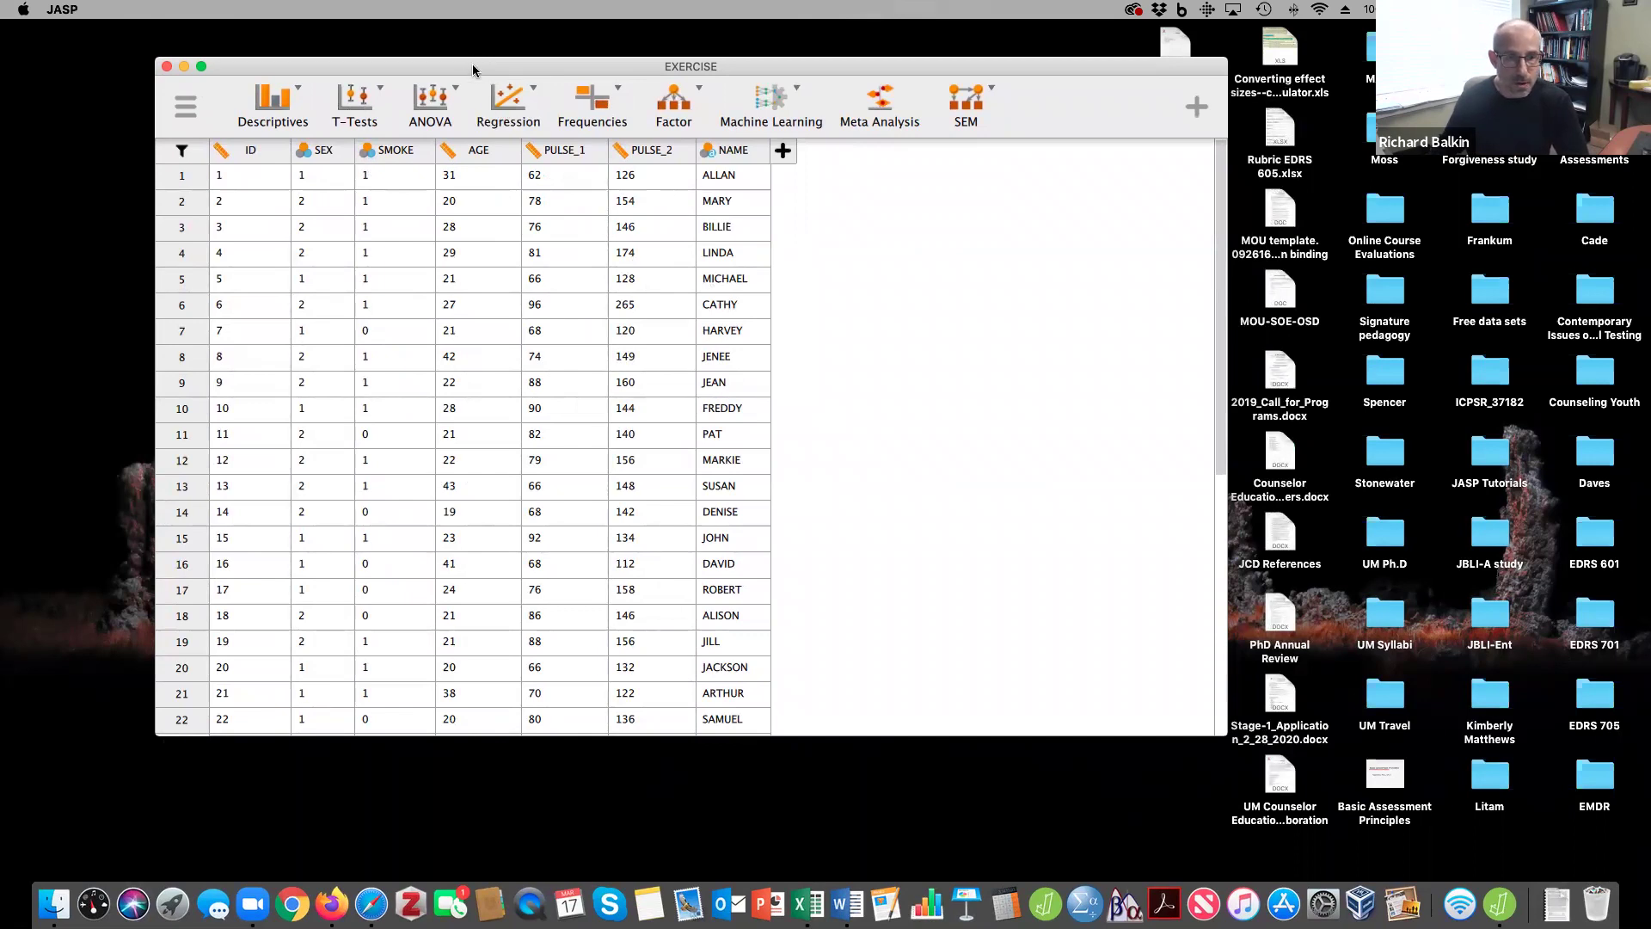
{"action": "left_click_drag", "start_coordinate": [472, 67], "coordinate": [470, 107]}
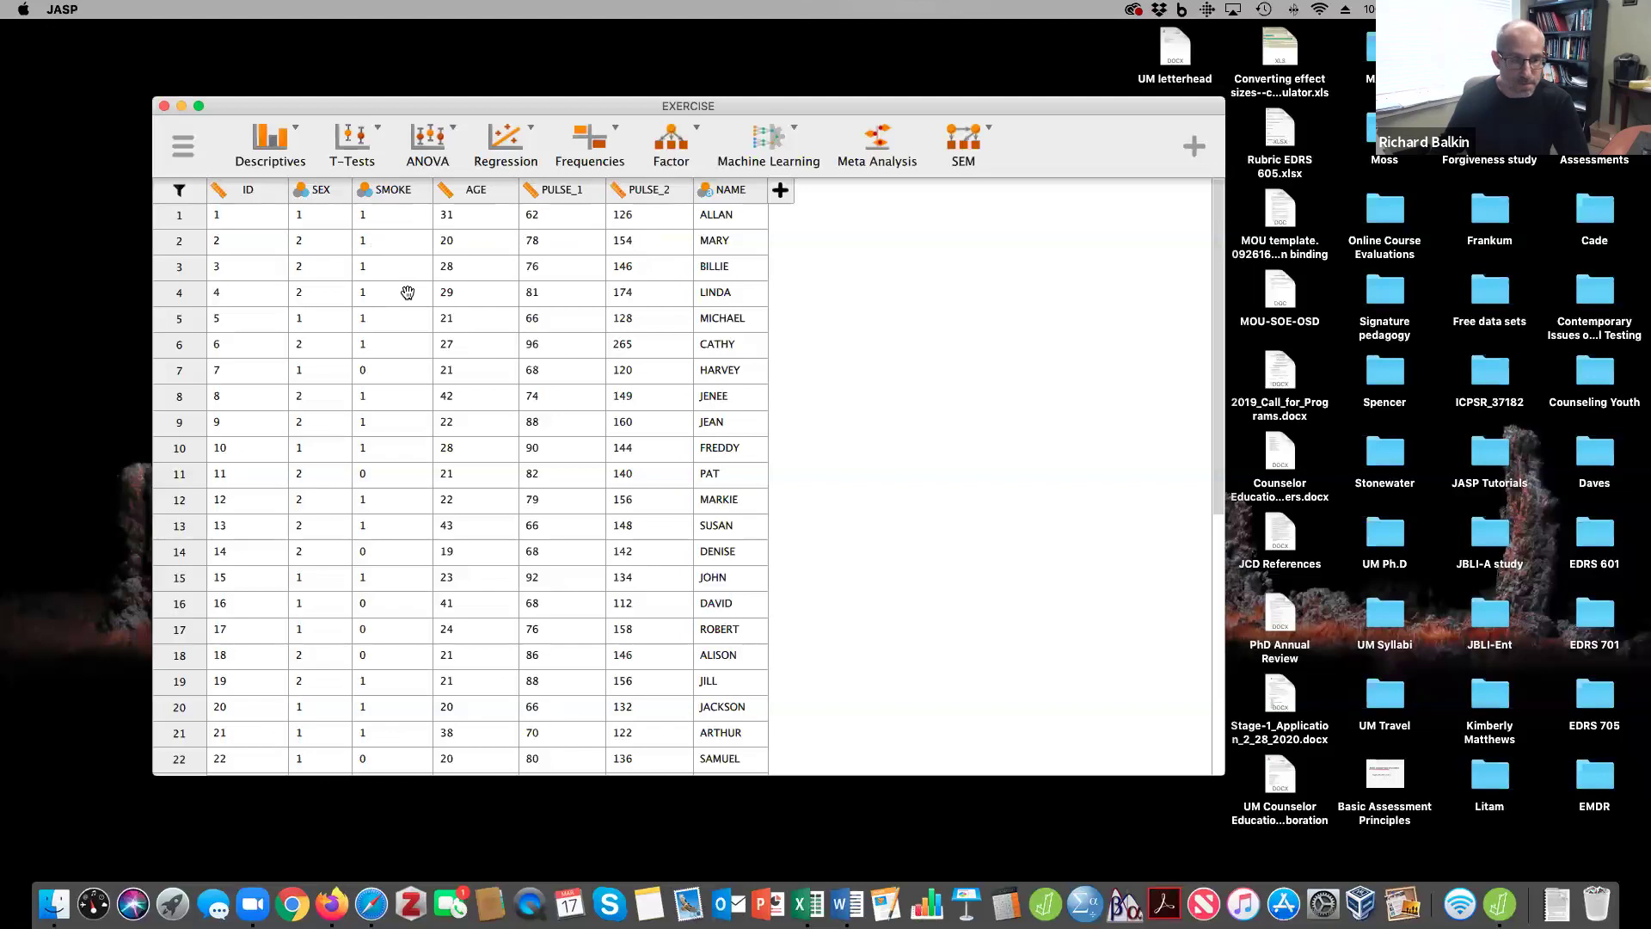
{"action": "scroll", "coordinate": [407, 292], "scroll_direction": "down", "scroll_amount": 3}
{"action": "scroll", "coordinate": [408, 293], "scroll_direction": "up", "scroll_amount": 2}
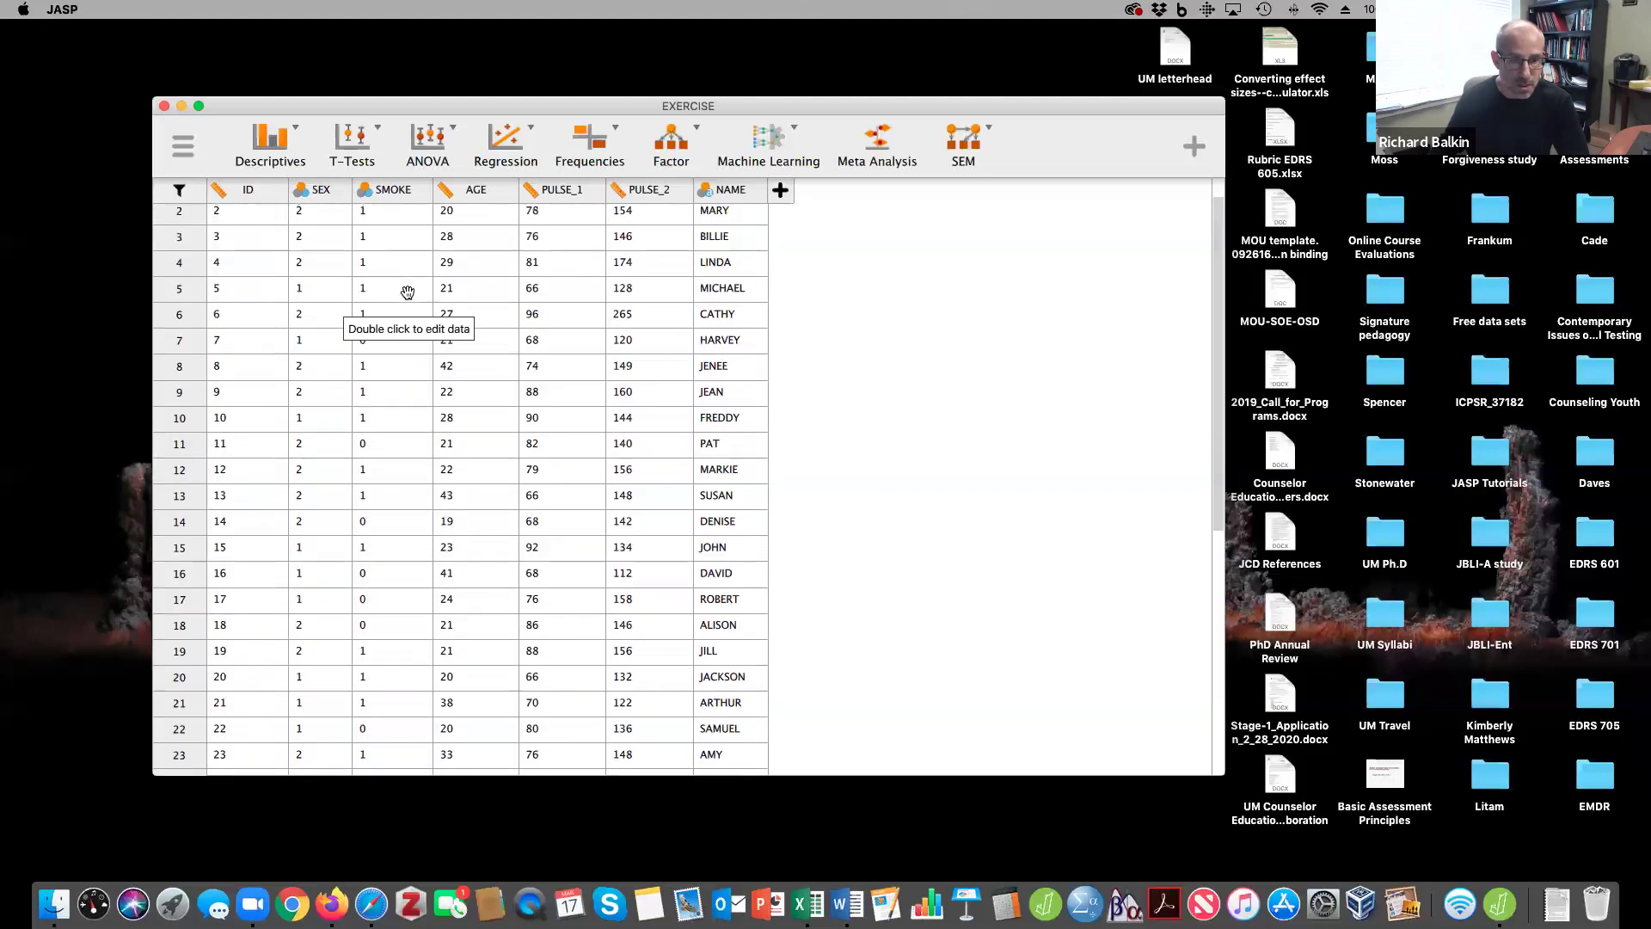
{"action": "scroll", "coordinate": [407, 292], "scroll_direction": "up", "scroll_amount": 1}
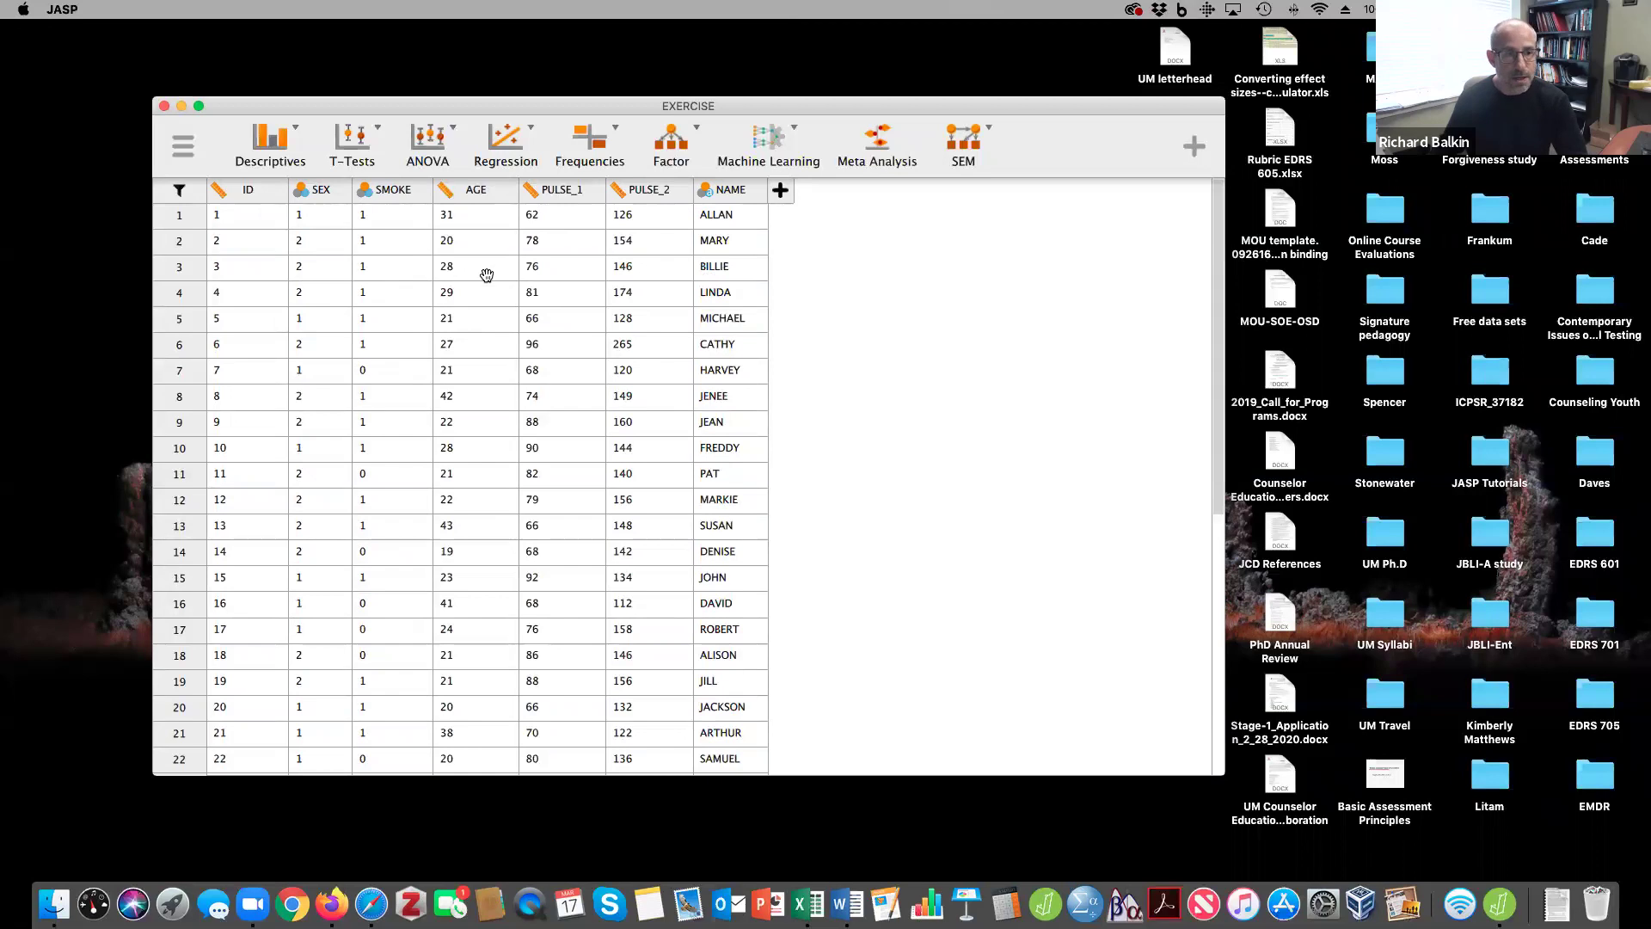
- Start a Repeated Measures ANOVA with factor 'Pulse change' and levels pre-exercise and post-exercise
{"action": "left_click", "coordinate": [430, 148]}
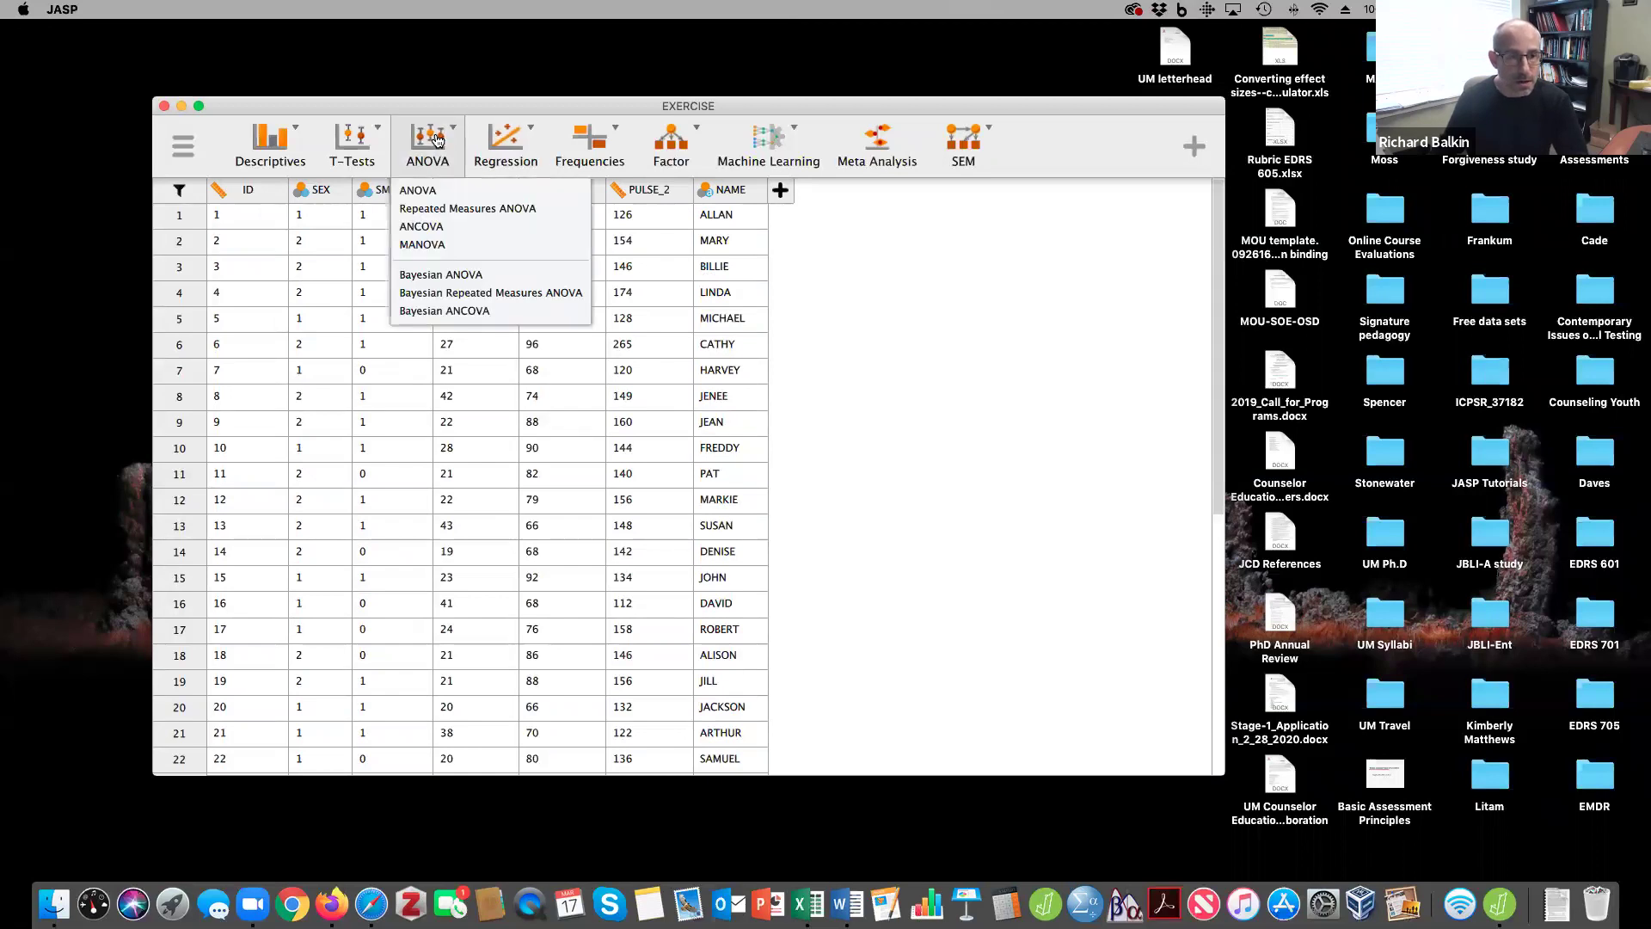
{"action": "left_click", "coordinate": [421, 208]}
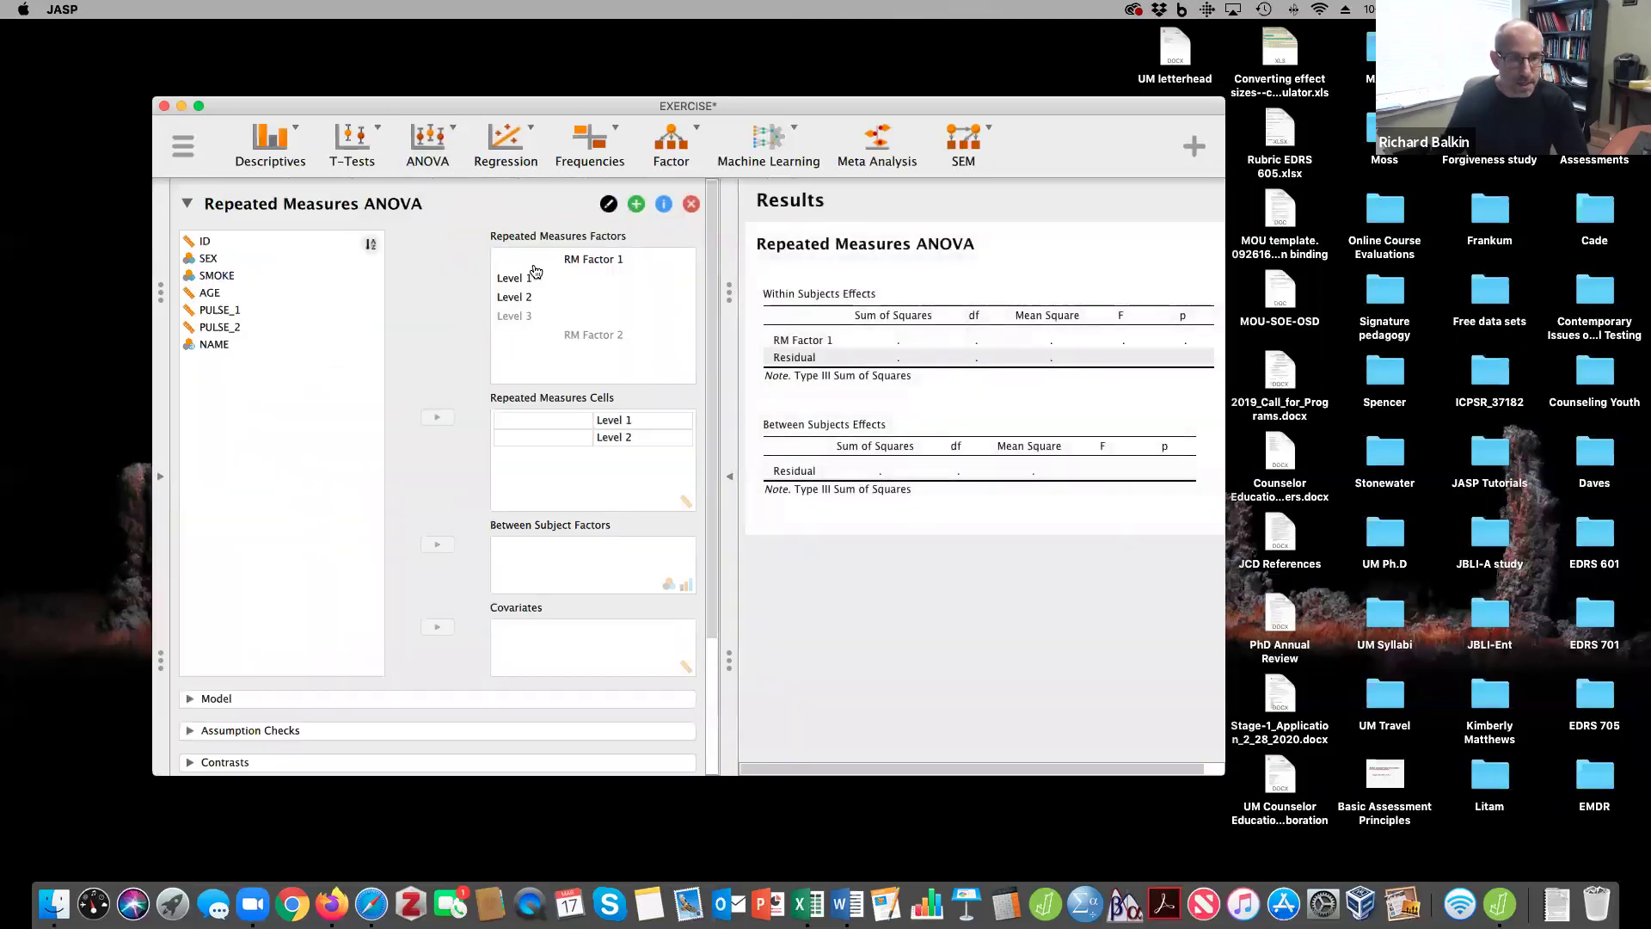
{"action": "left_click", "coordinate": [582, 259]}
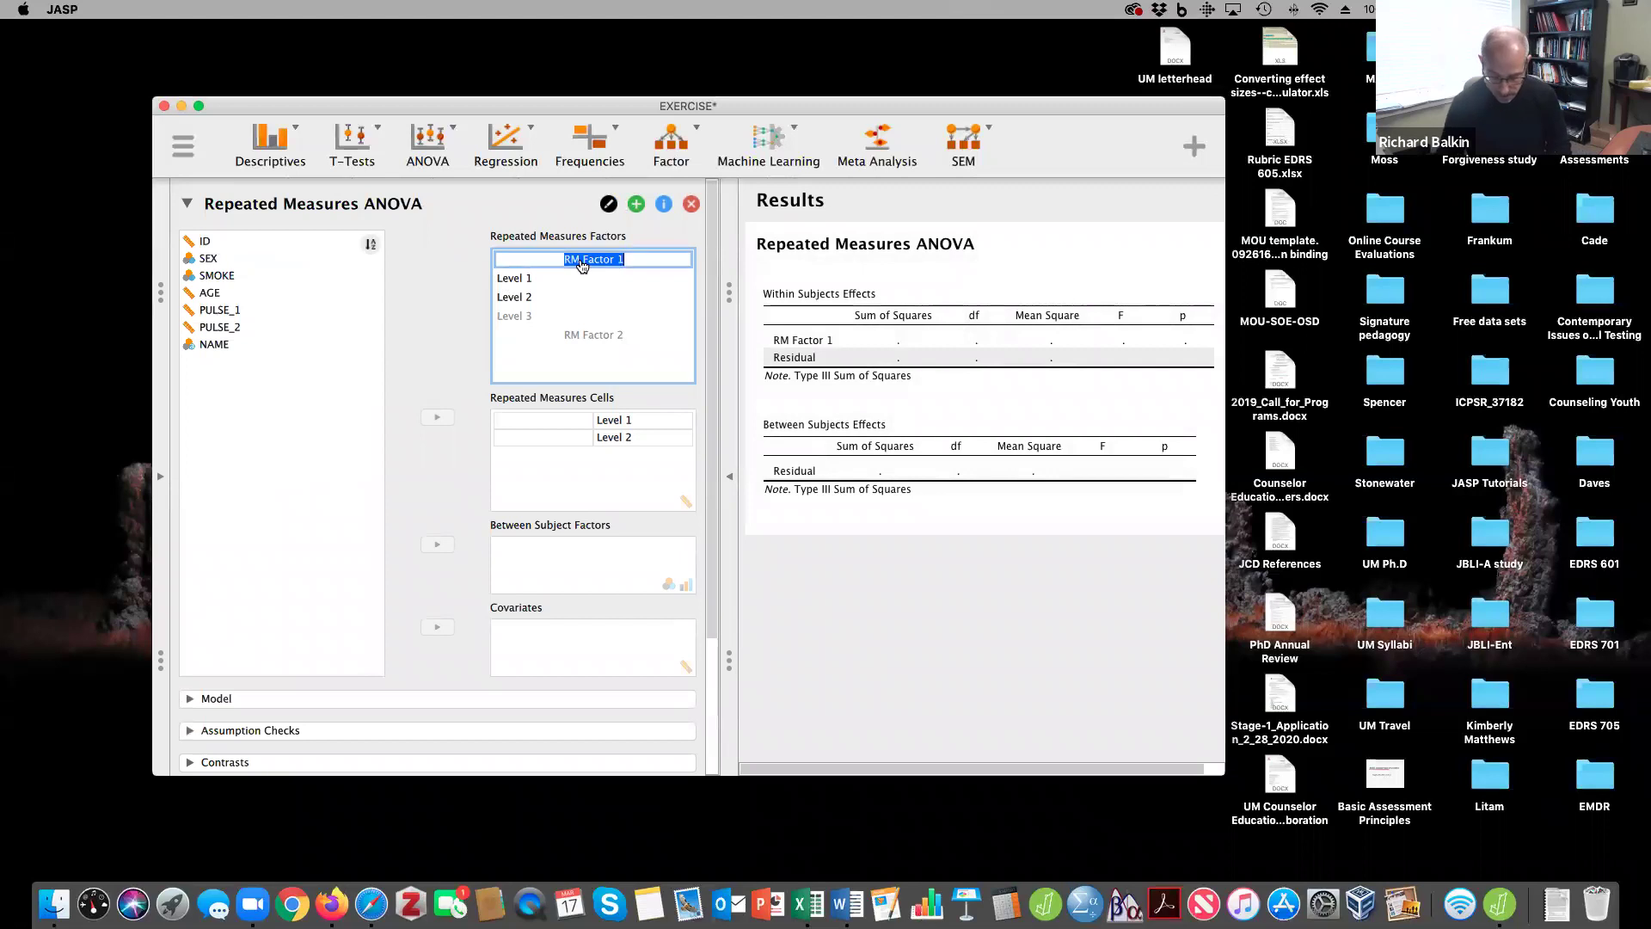
{"action": "type", "text": "Pulse"}
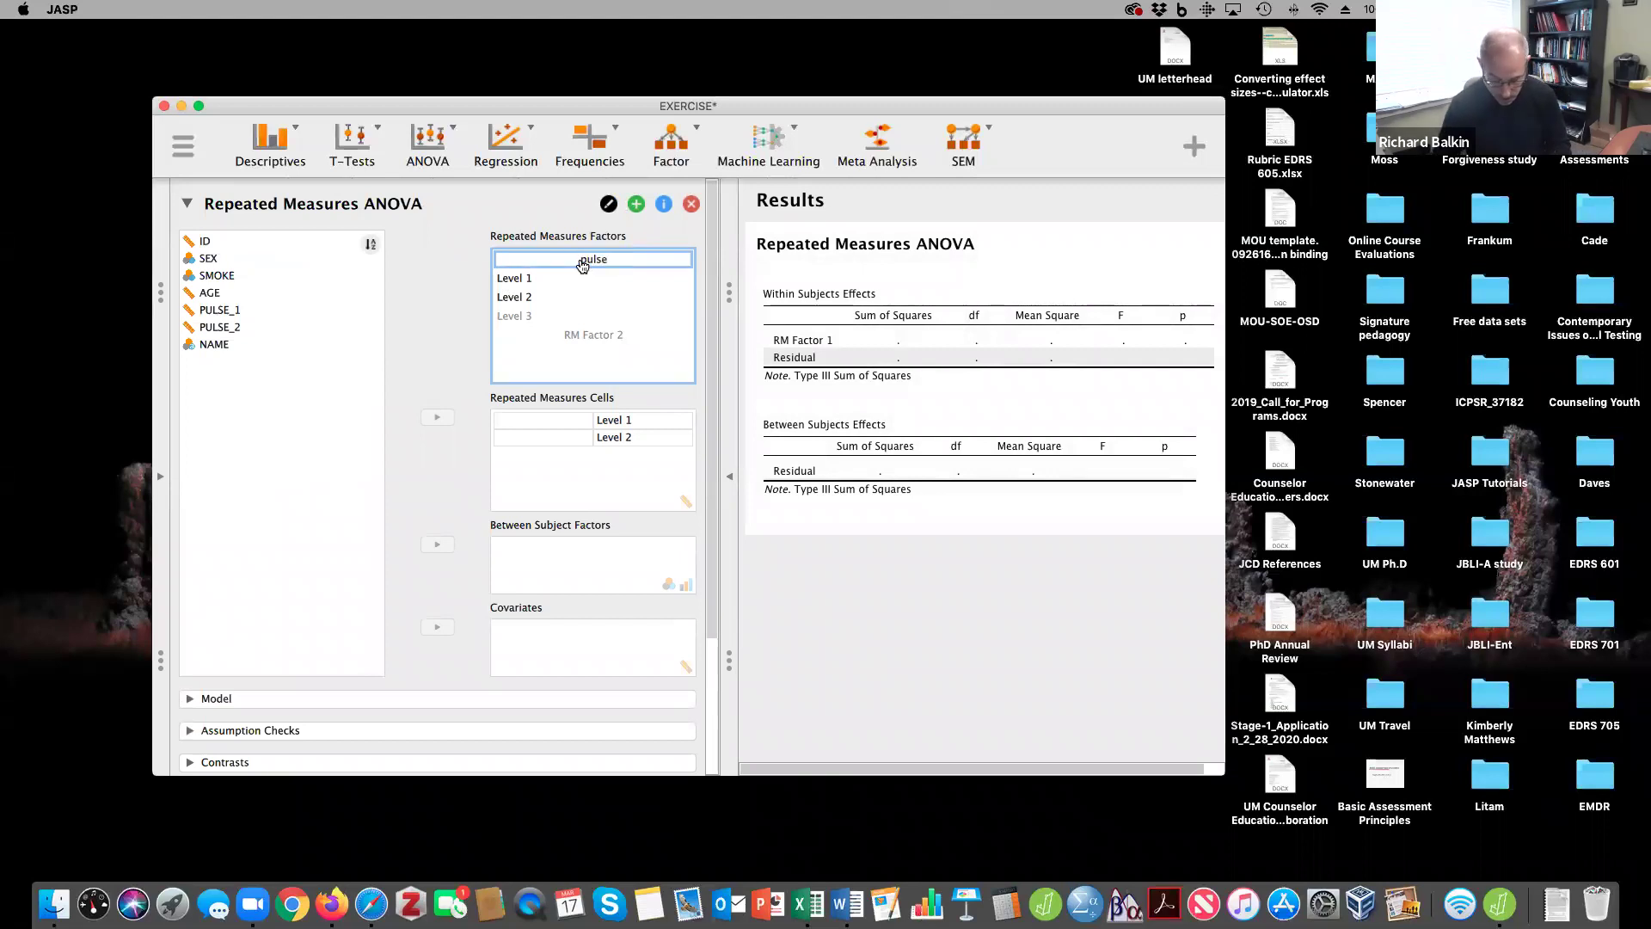
{"action": "type", "text": " change"}
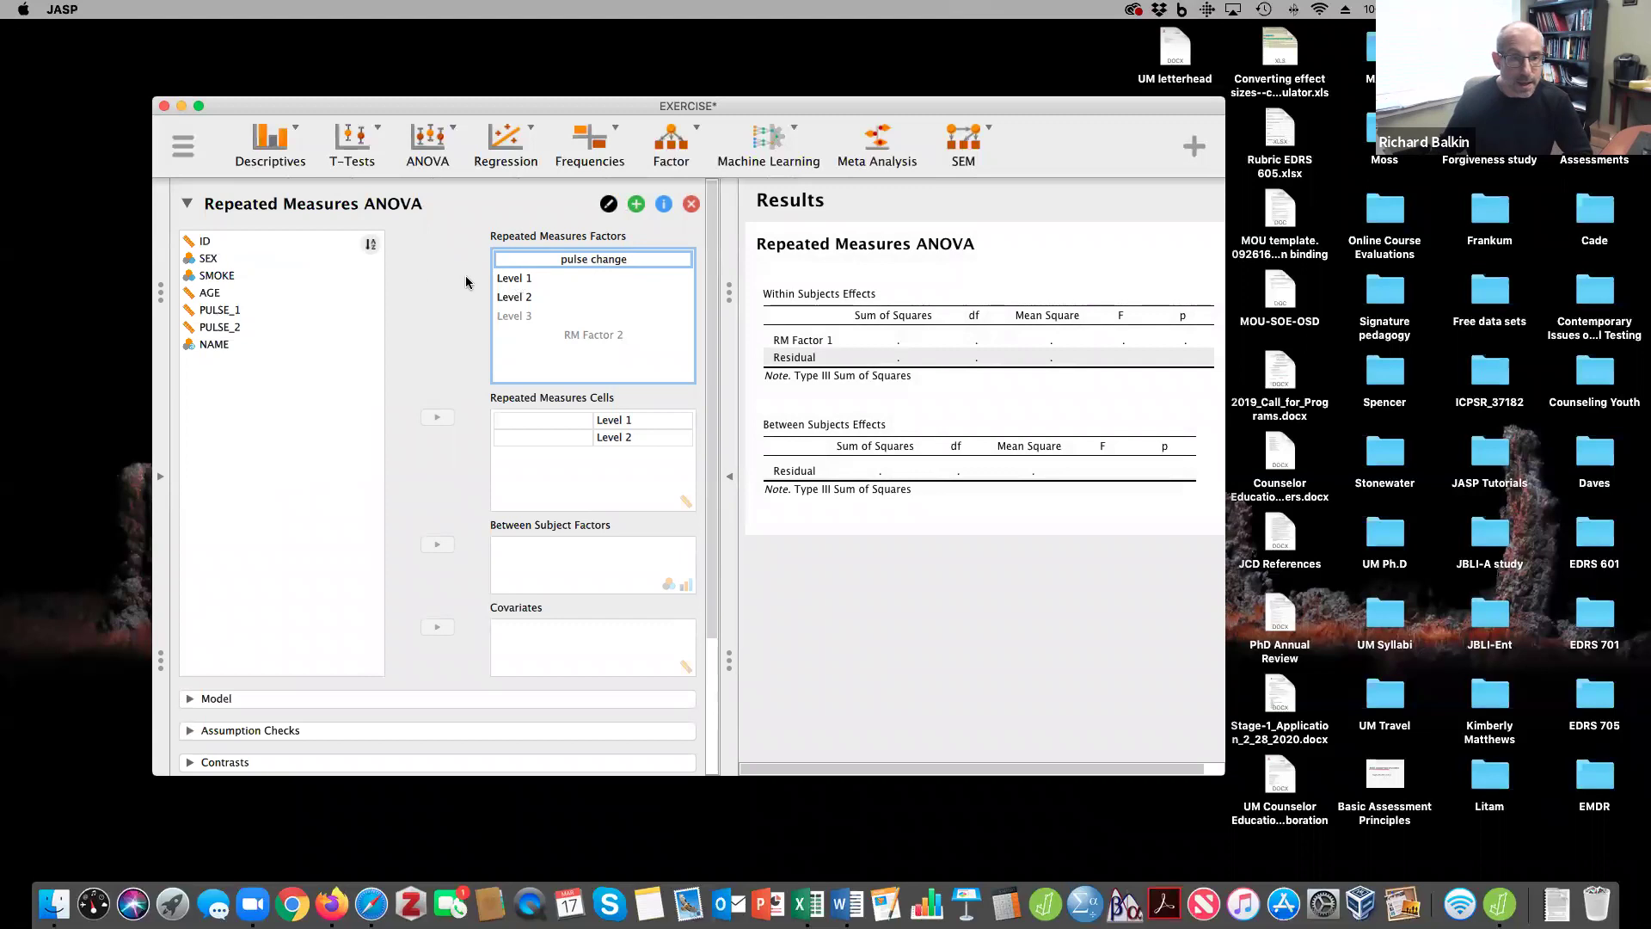
{"action": "left_click", "coordinate": [527, 280]}
{"action": "type", "text": "pre-e"}
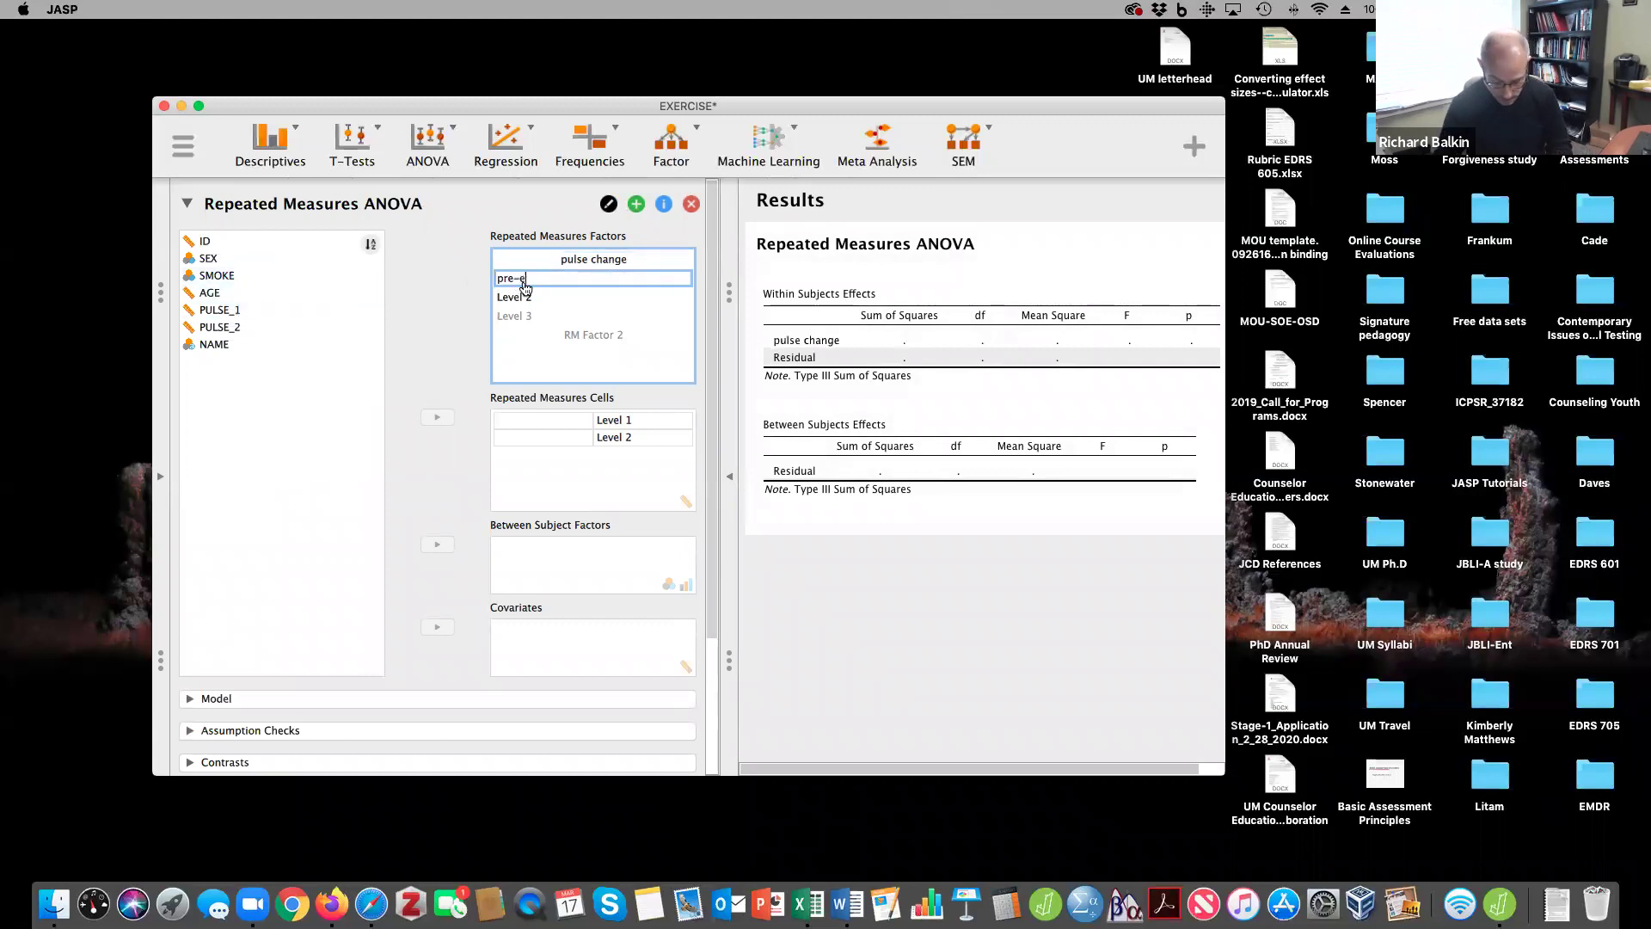
{"action": "type", "text": "xercise"}
{"action": "left_click", "coordinate": [516, 297]}
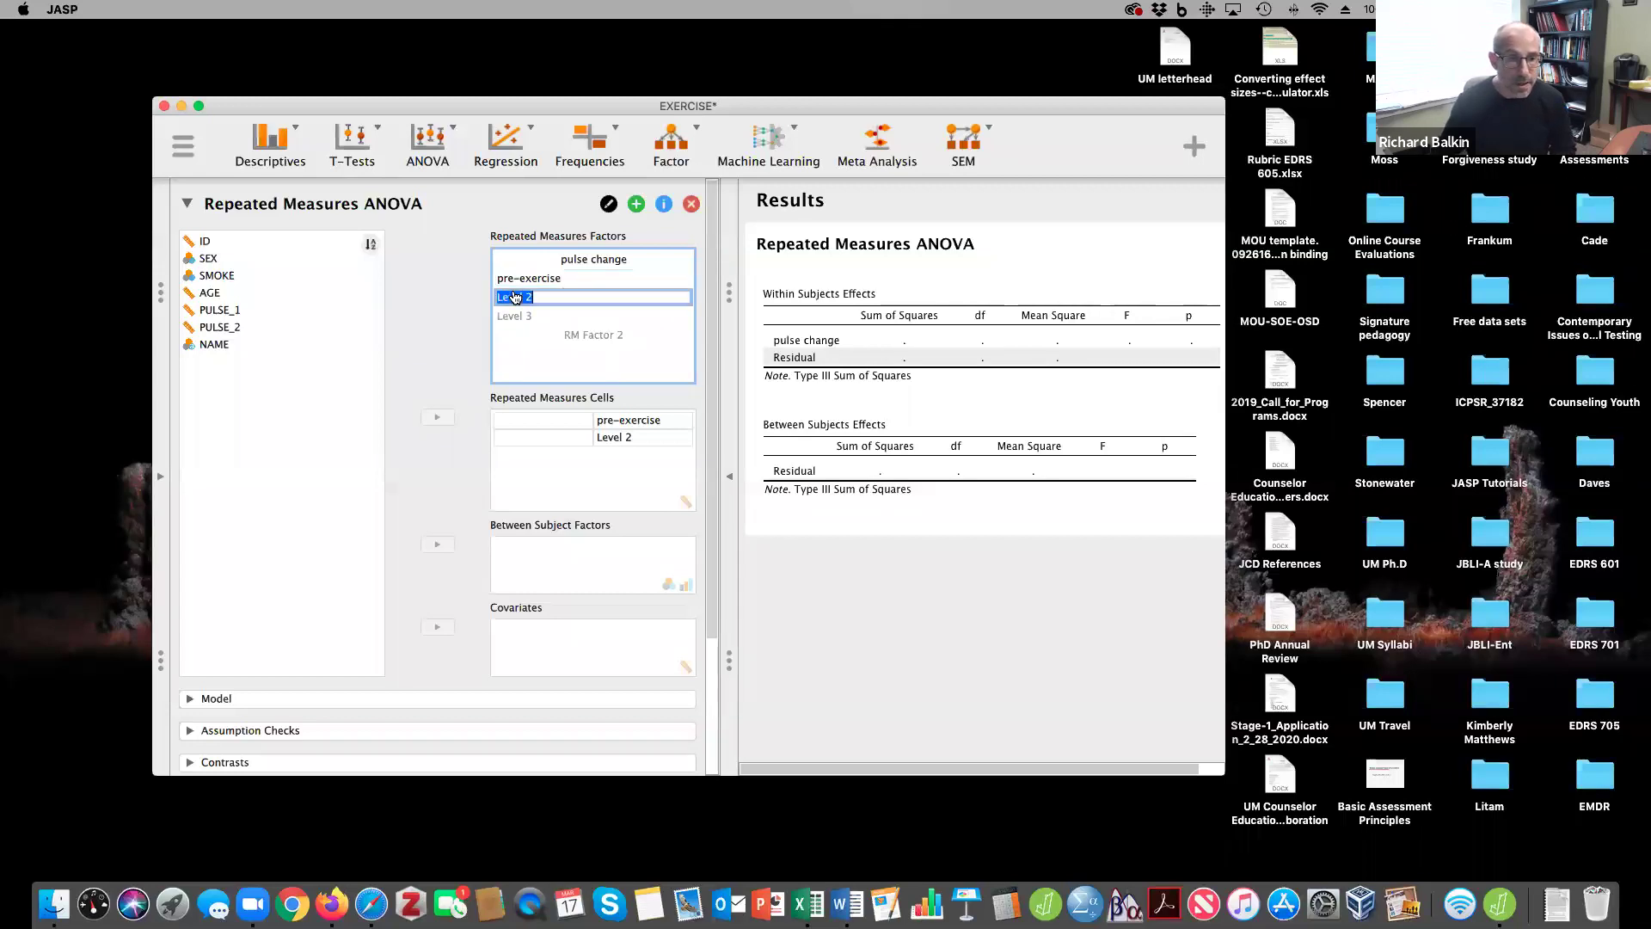
{"action": "type", "text": "p"}
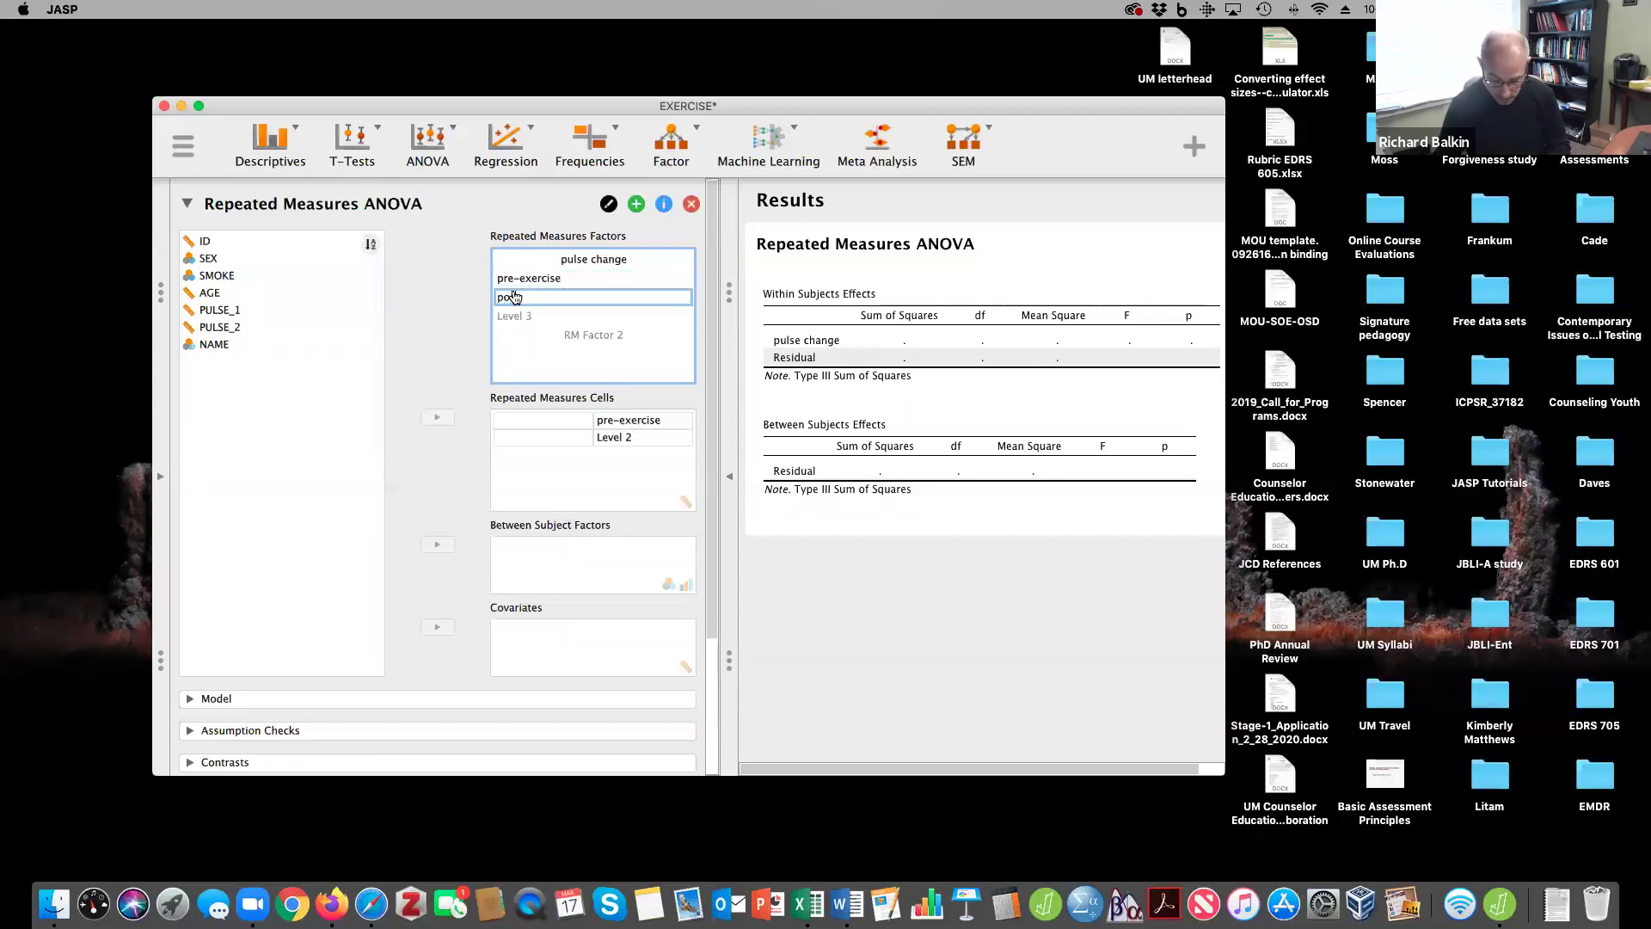
{"action": "type", "text": "o"}
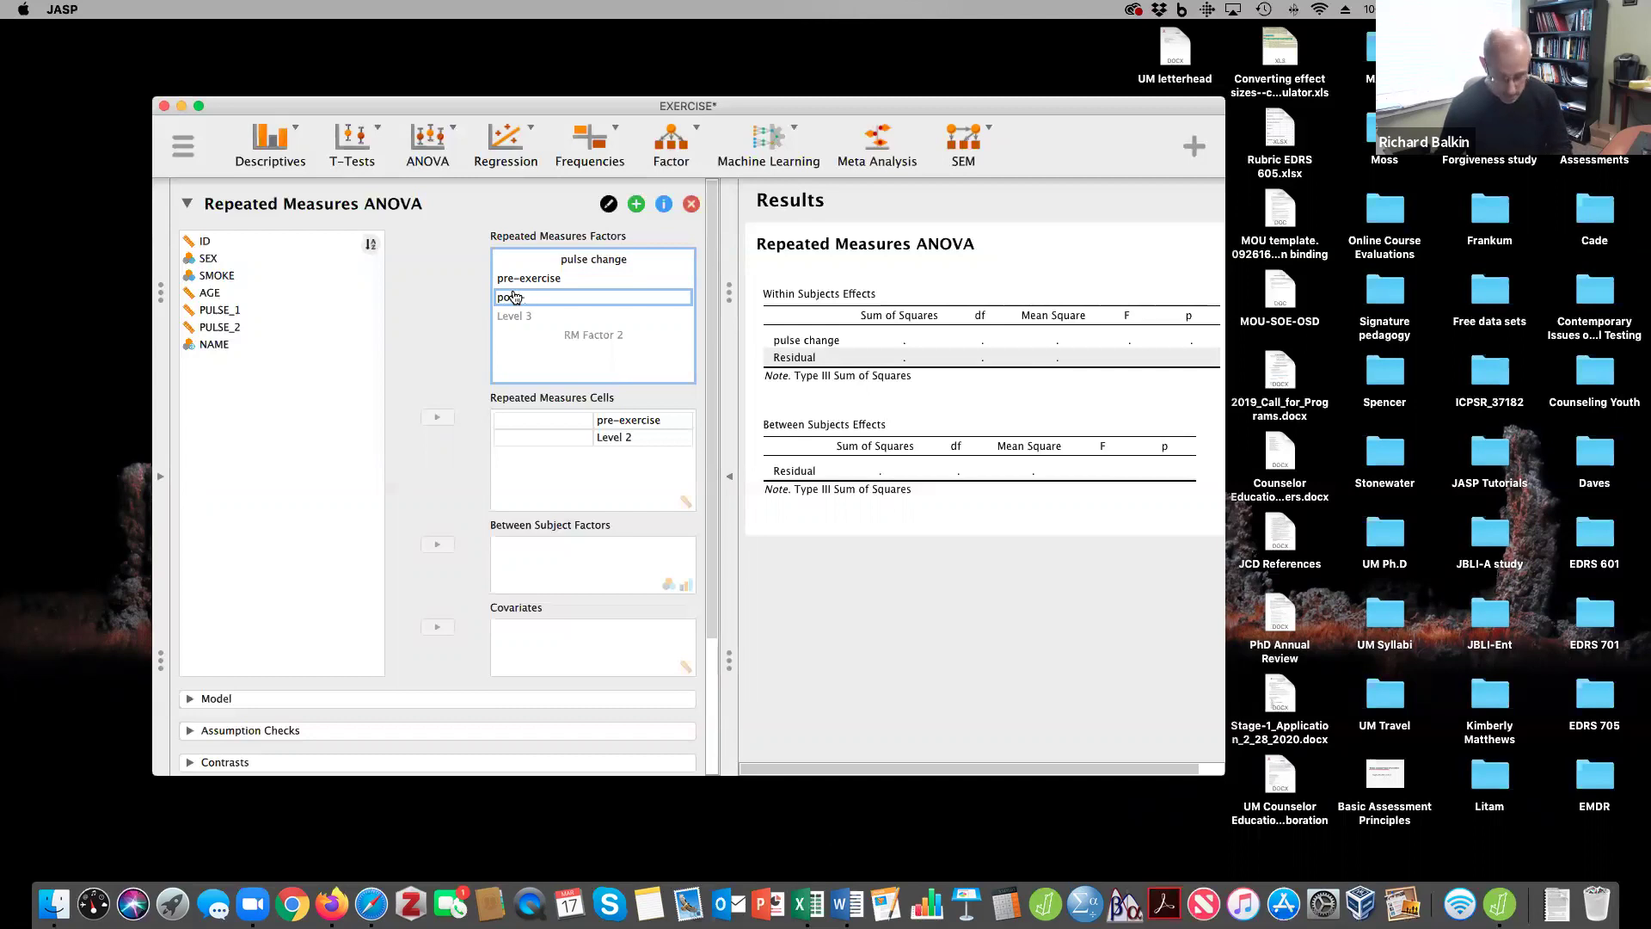
{"action": "type", "text": "st-exerci"}
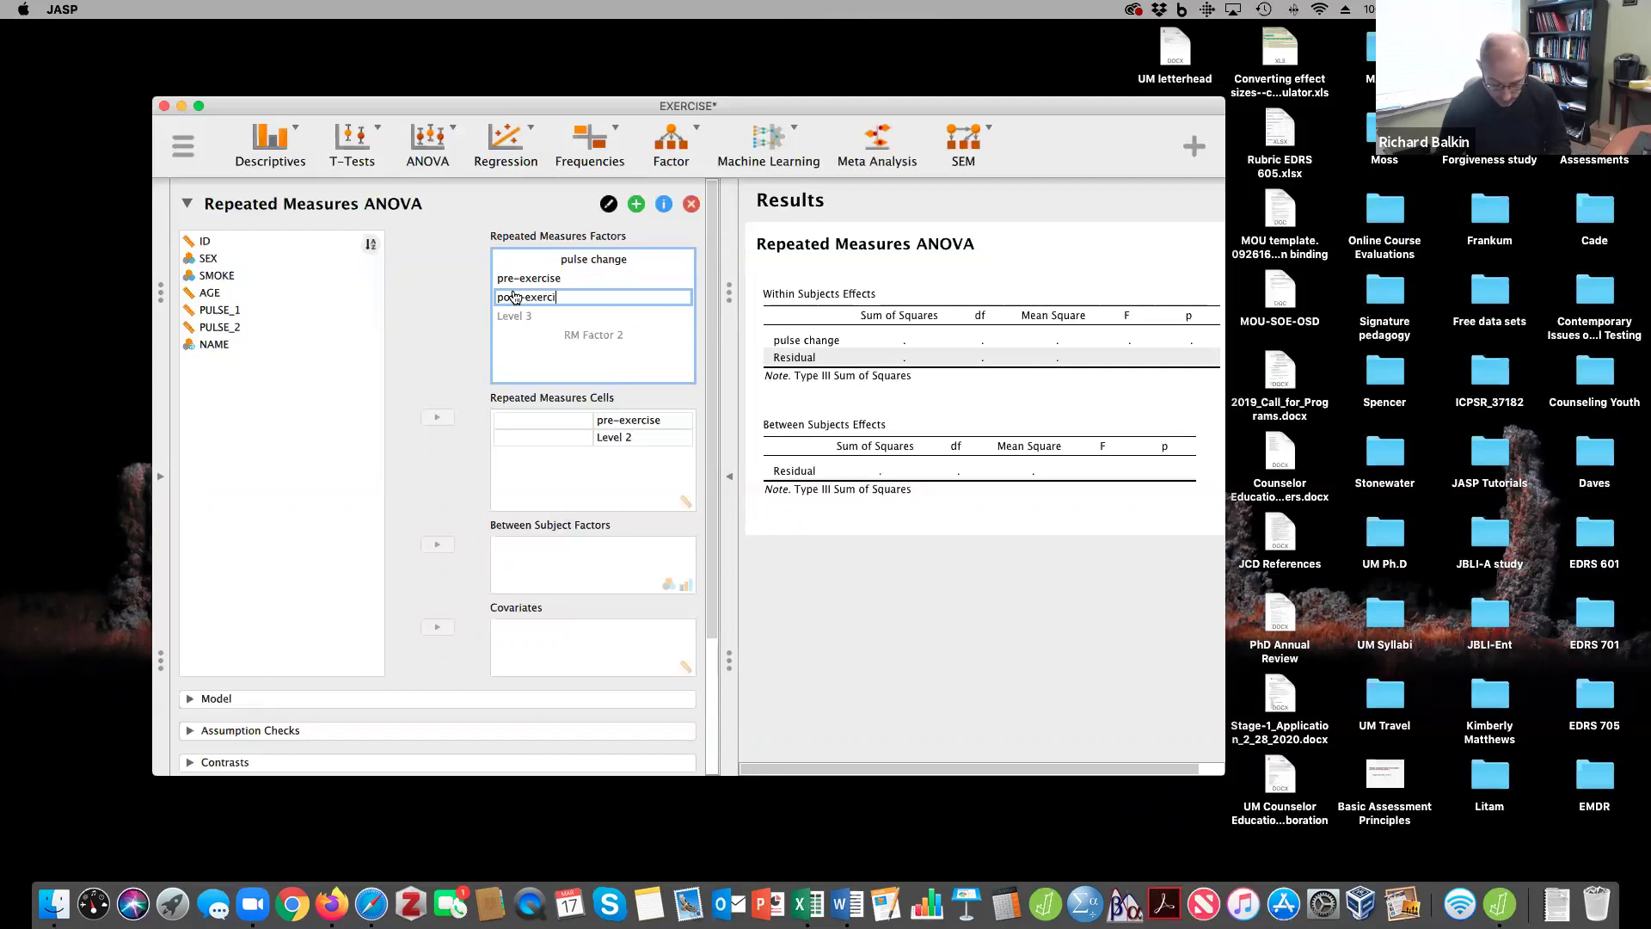
{"action": "type", "text": "se"}
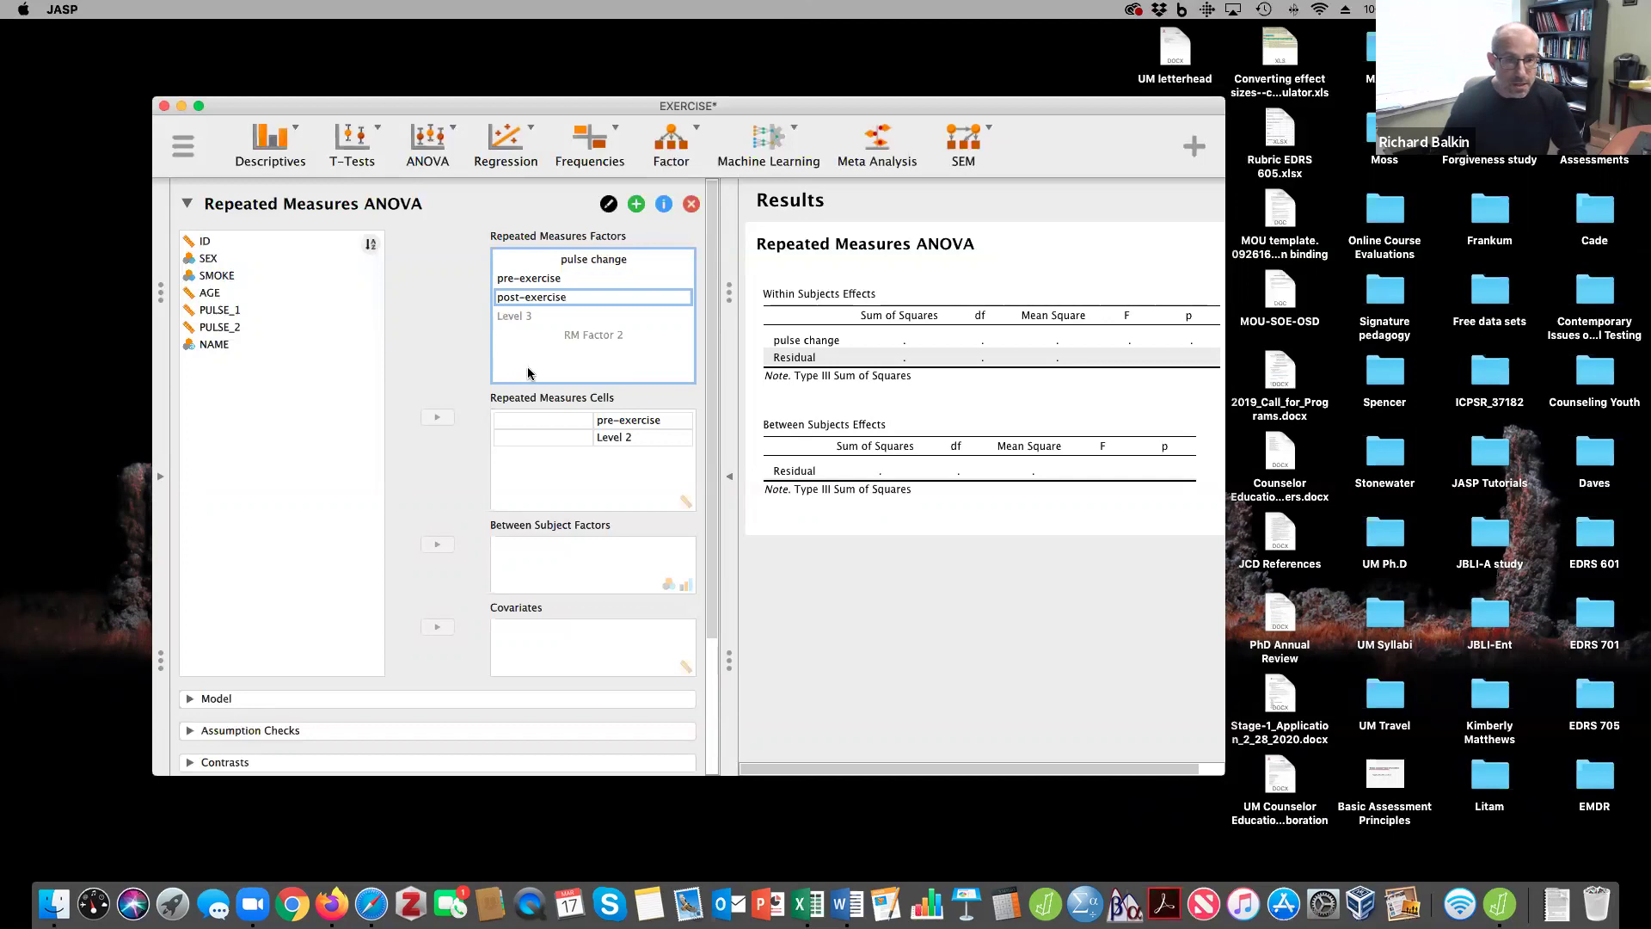
{"action": "left_click", "coordinate": [535, 409]}
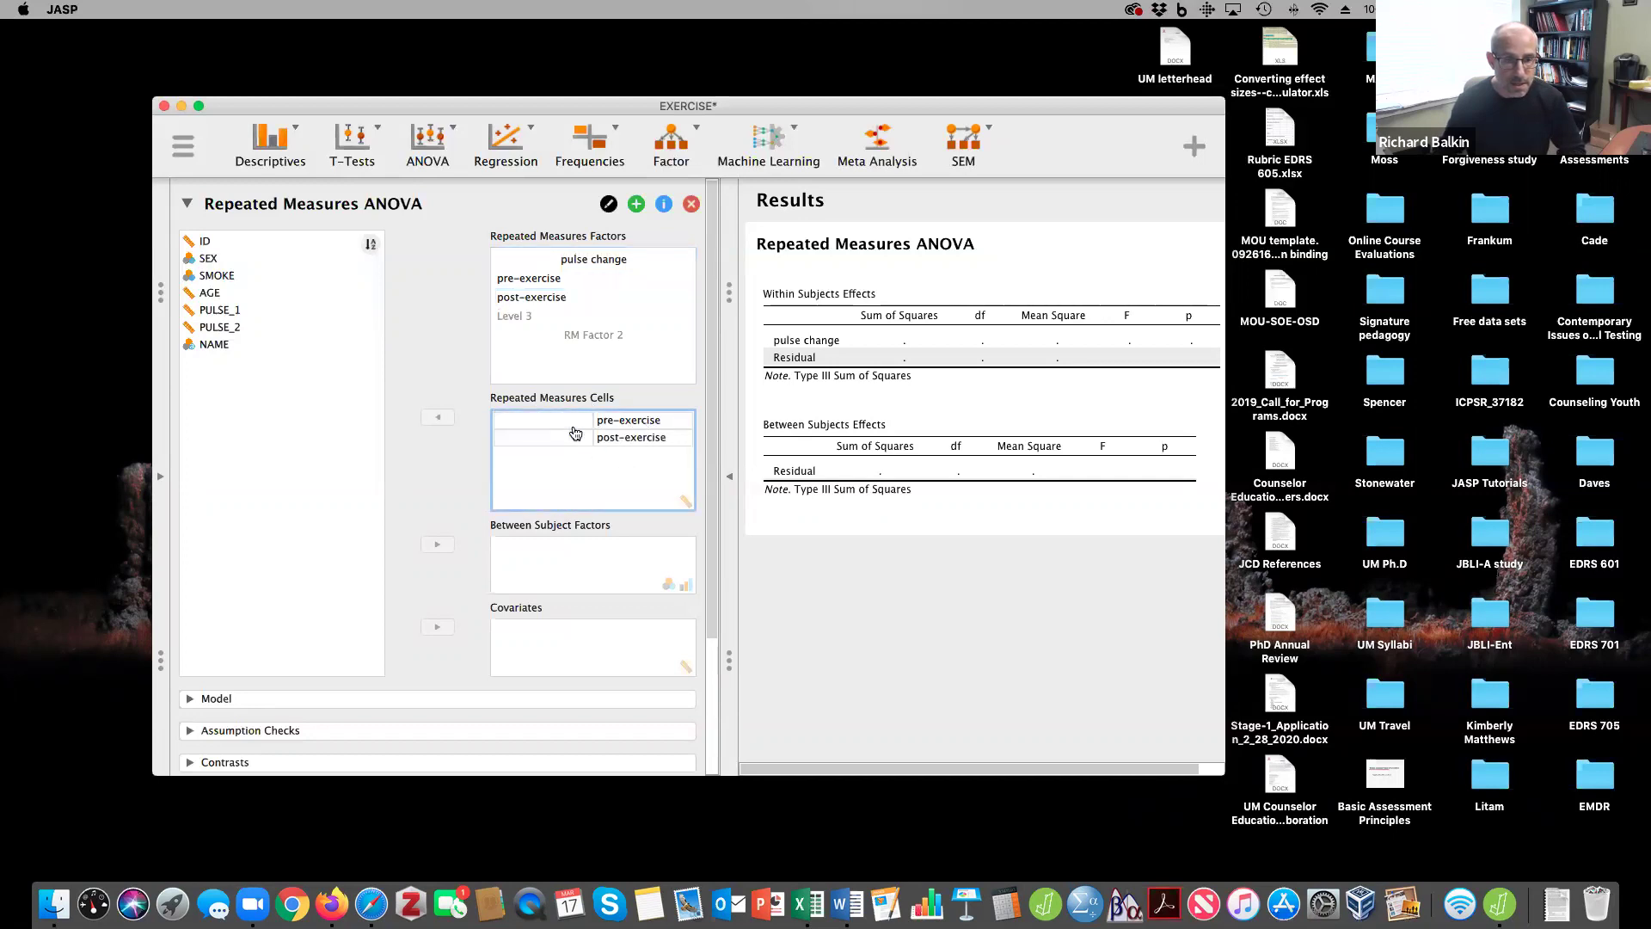
- Put PULSE_1 and PULSE_2 into the pre/post-exercise cells and SMOKE as between-subjects factor
{"action": "left_click", "coordinate": [220, 312]}
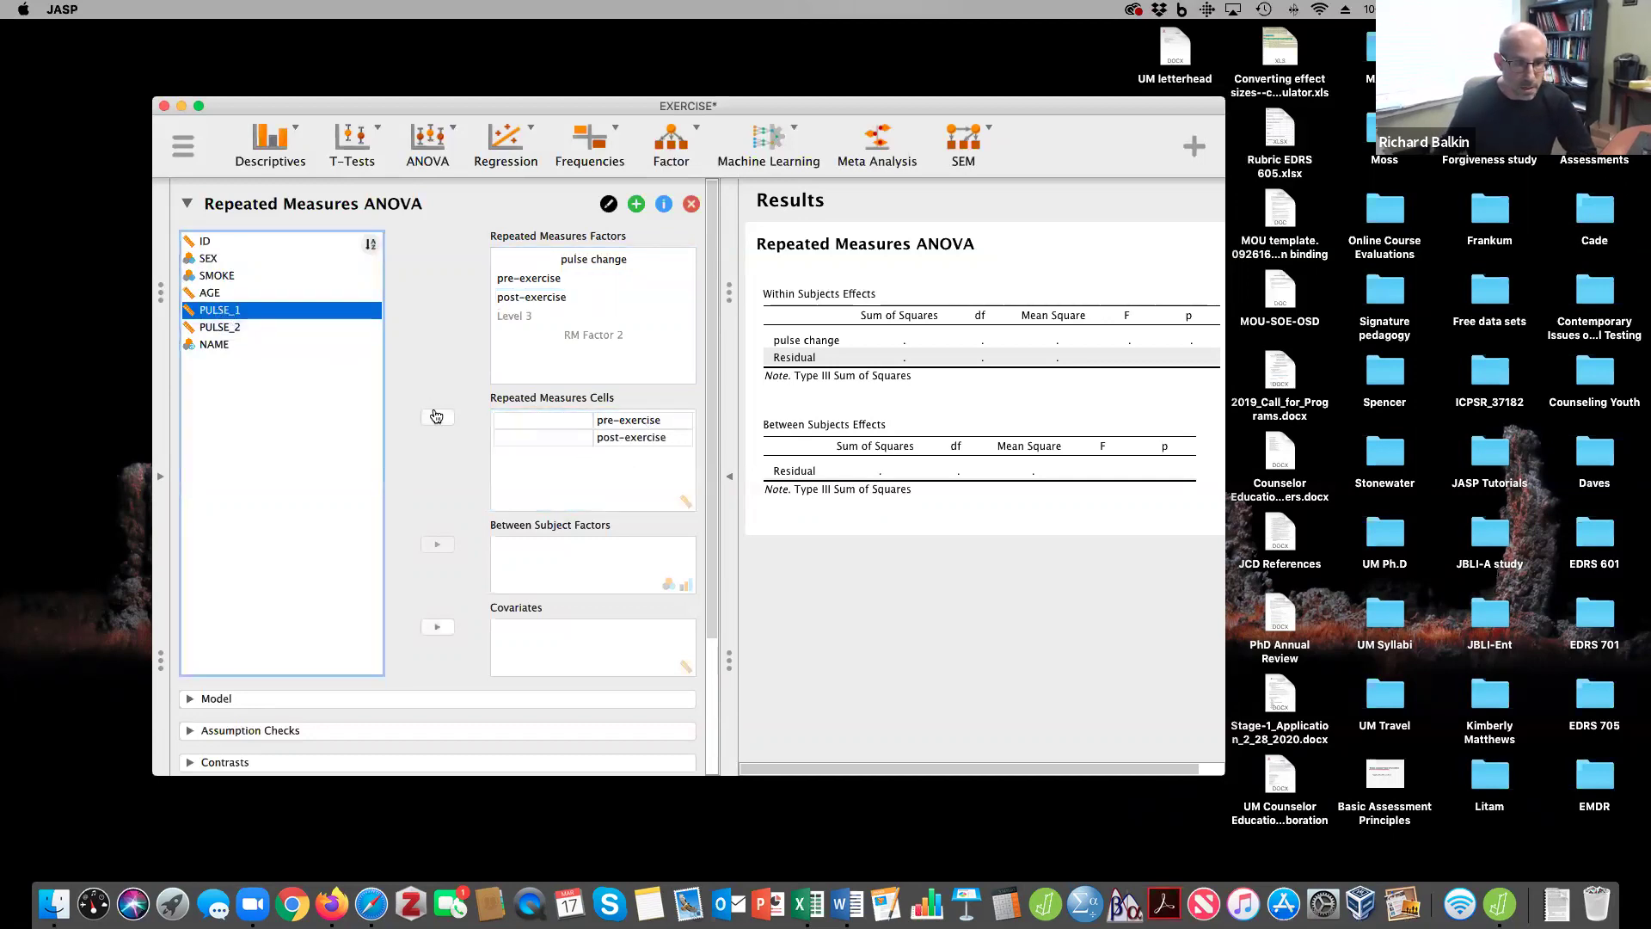
{"action": "left_click", "coordinate": [436, 416]}
{"action": "left_click", "coordinate": [230, 311]}
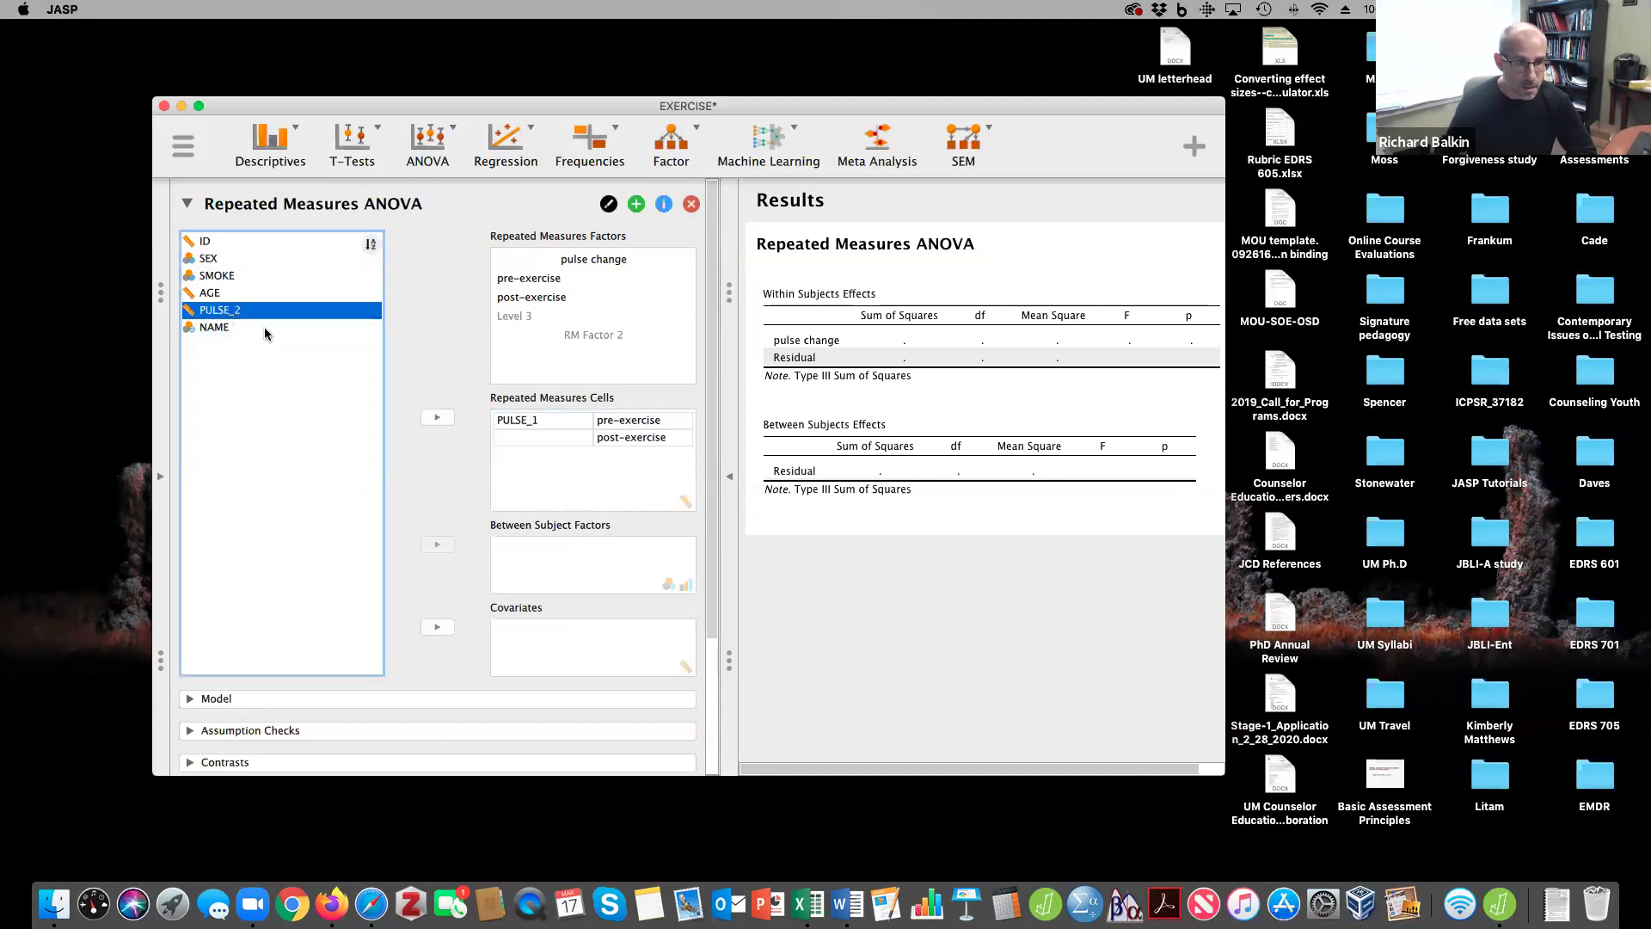
{"action": "left_click", "coordinate": [438, 418]}
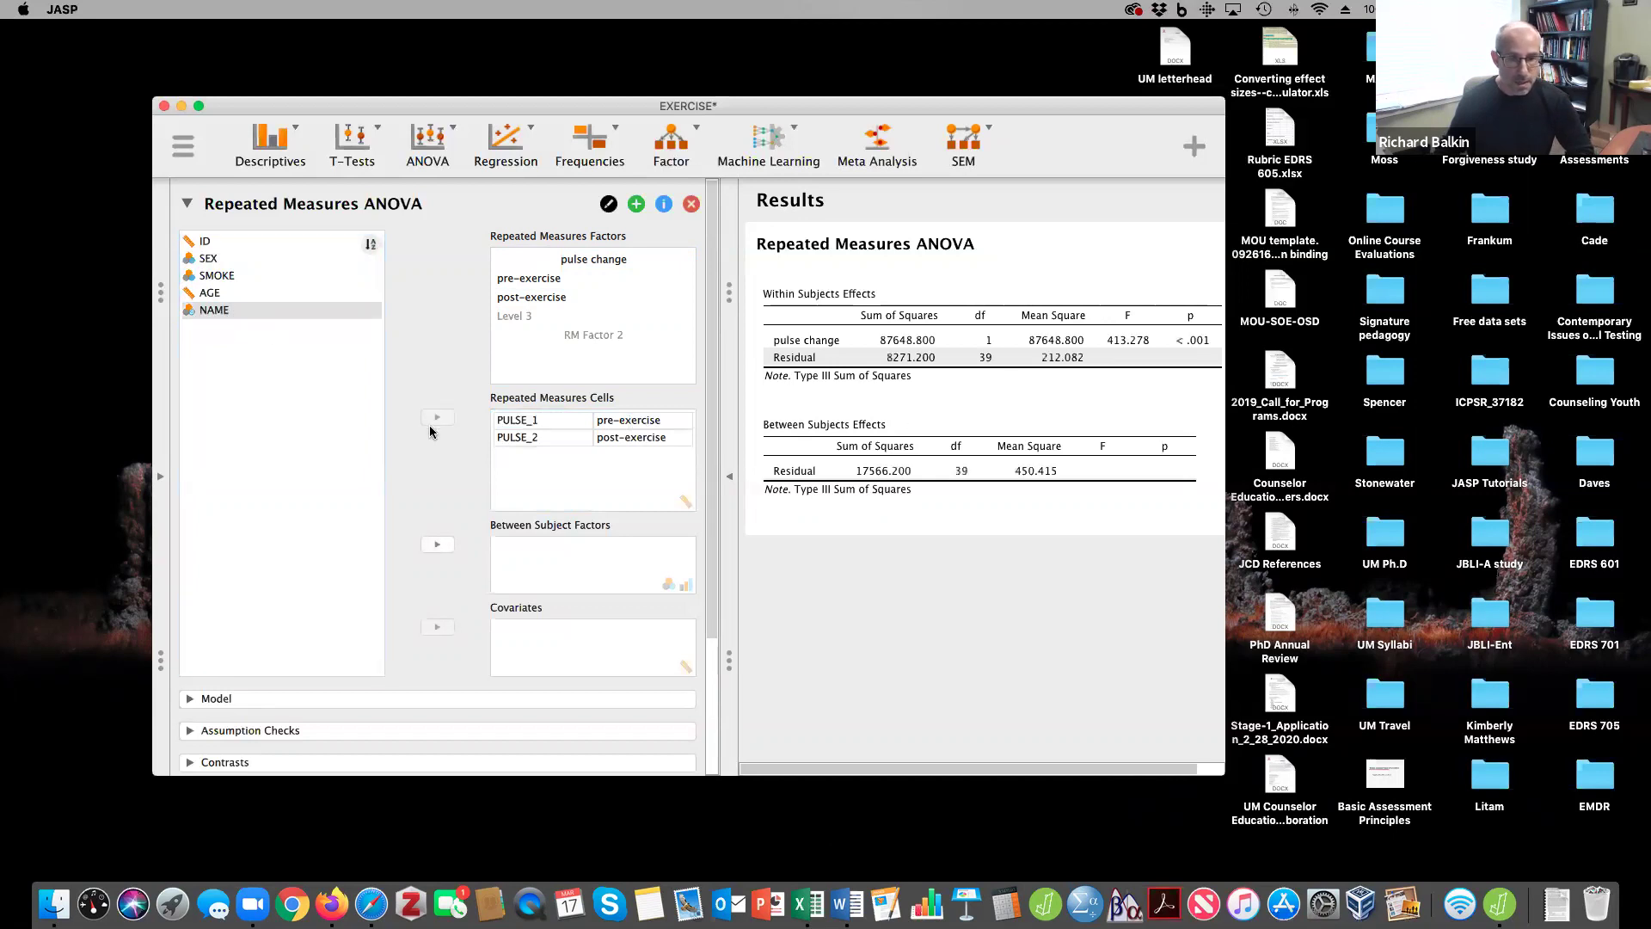
{"action": "left_click", "coordinate": [216, 276]}
{"action": "left_click", "coordinate": [437, 543]}
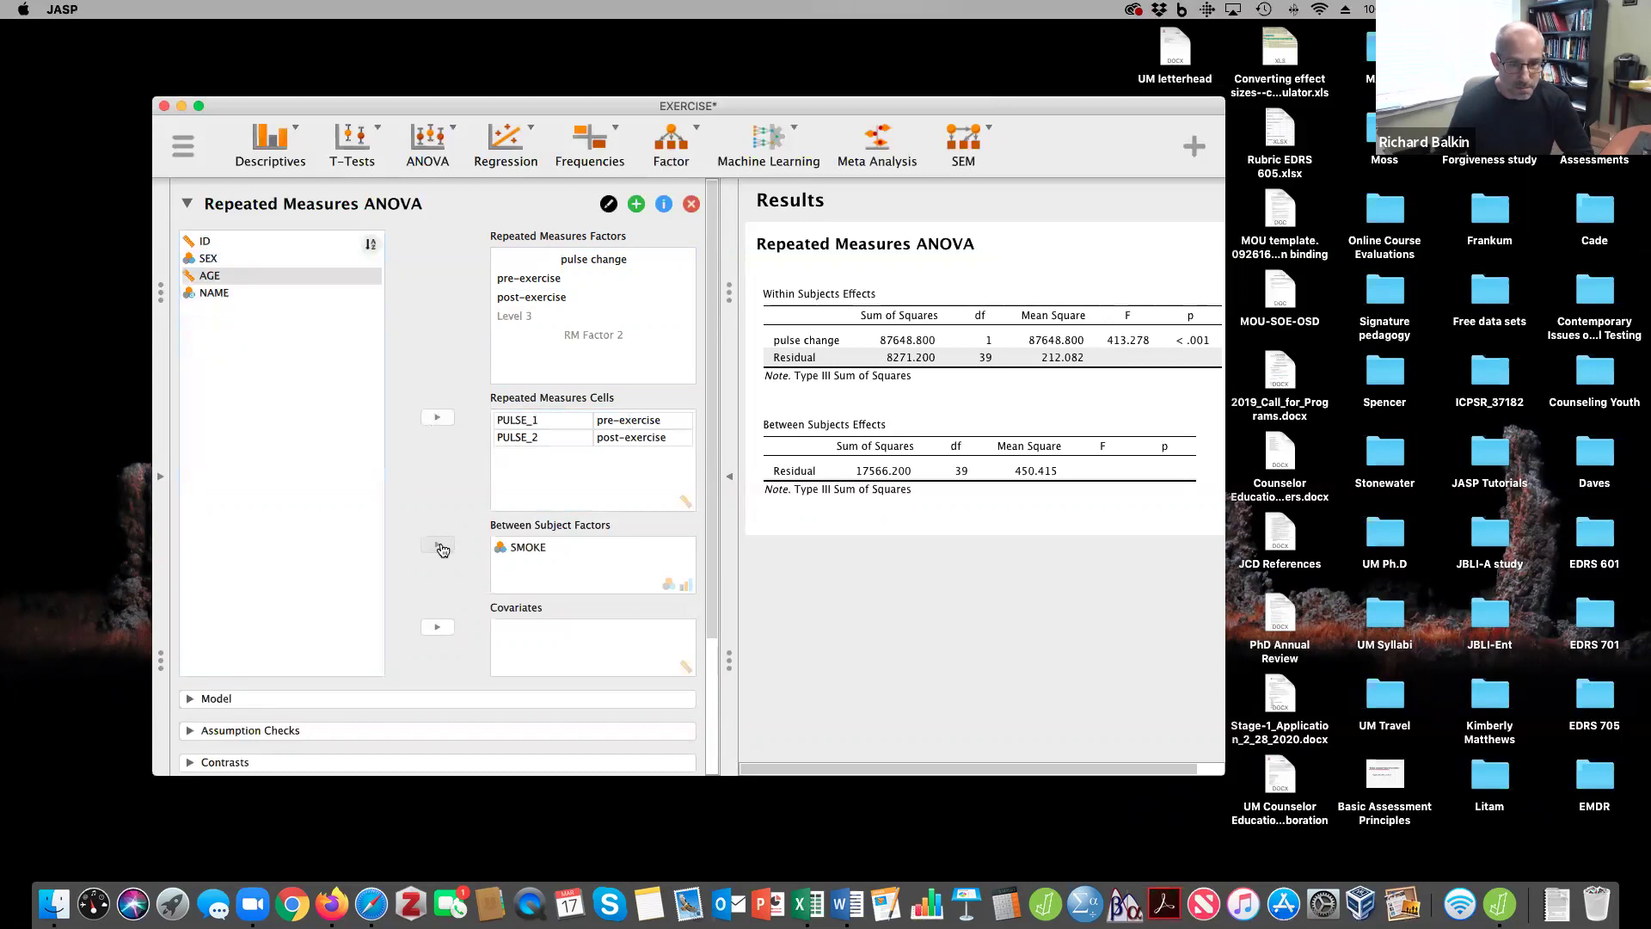
{"action": "left_click", "coordinate": [731, 481]}
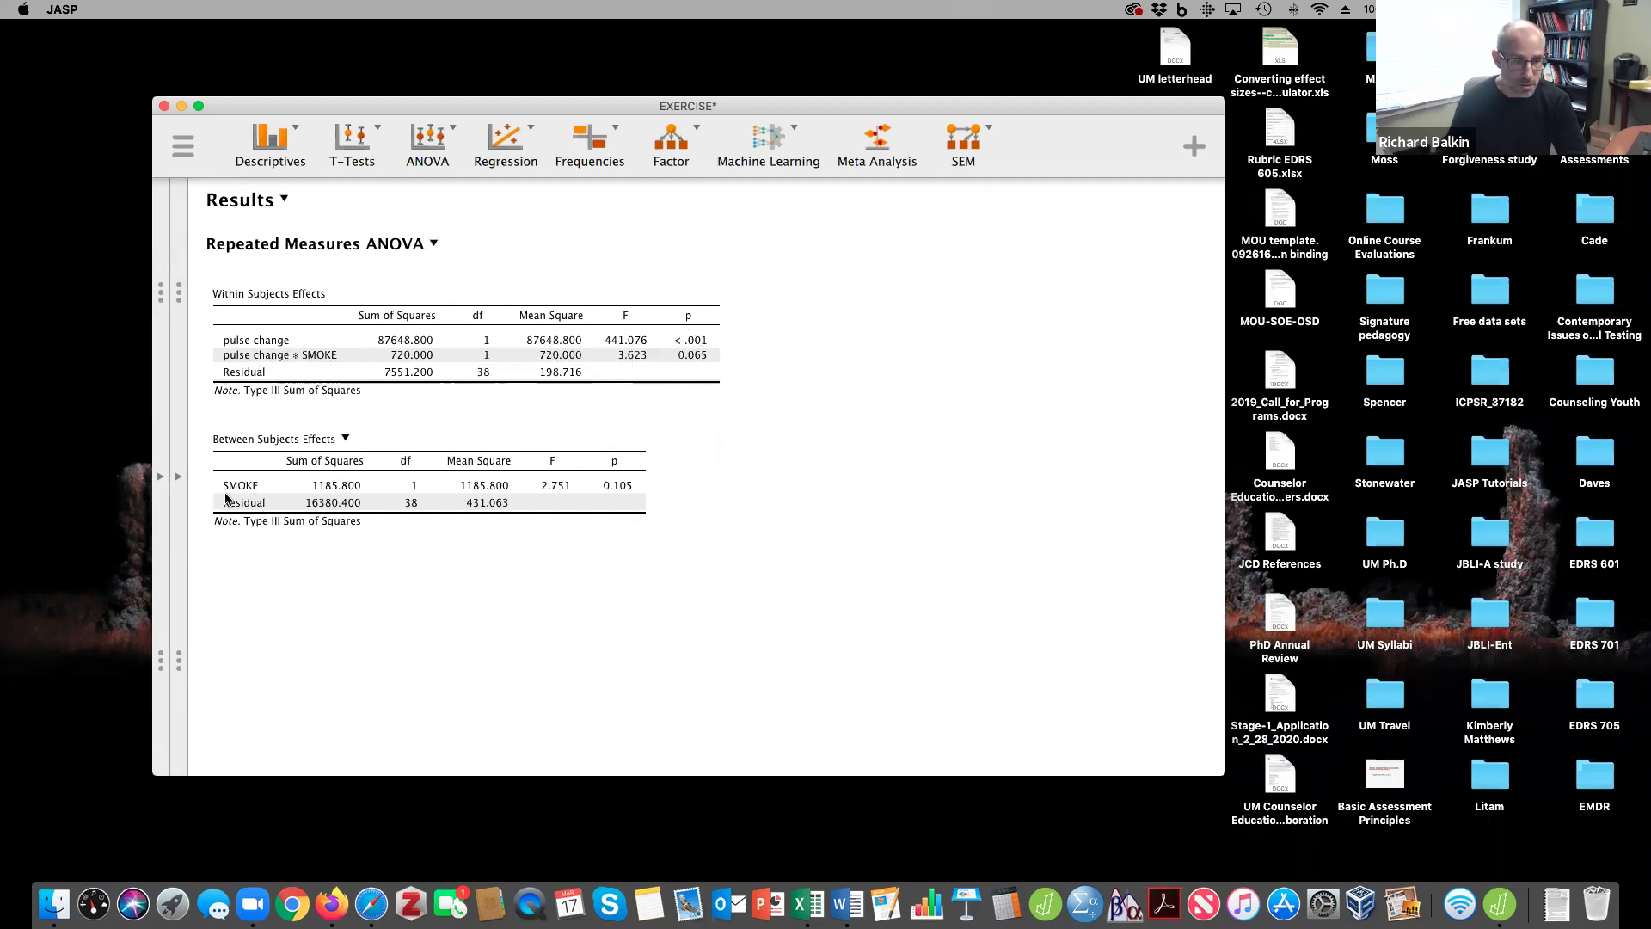
- Enable Sphericity tests and Homogeneity (Levene's) tests under Assumption Checks
{"action": "left_click", "coordinate": [180, 478]}
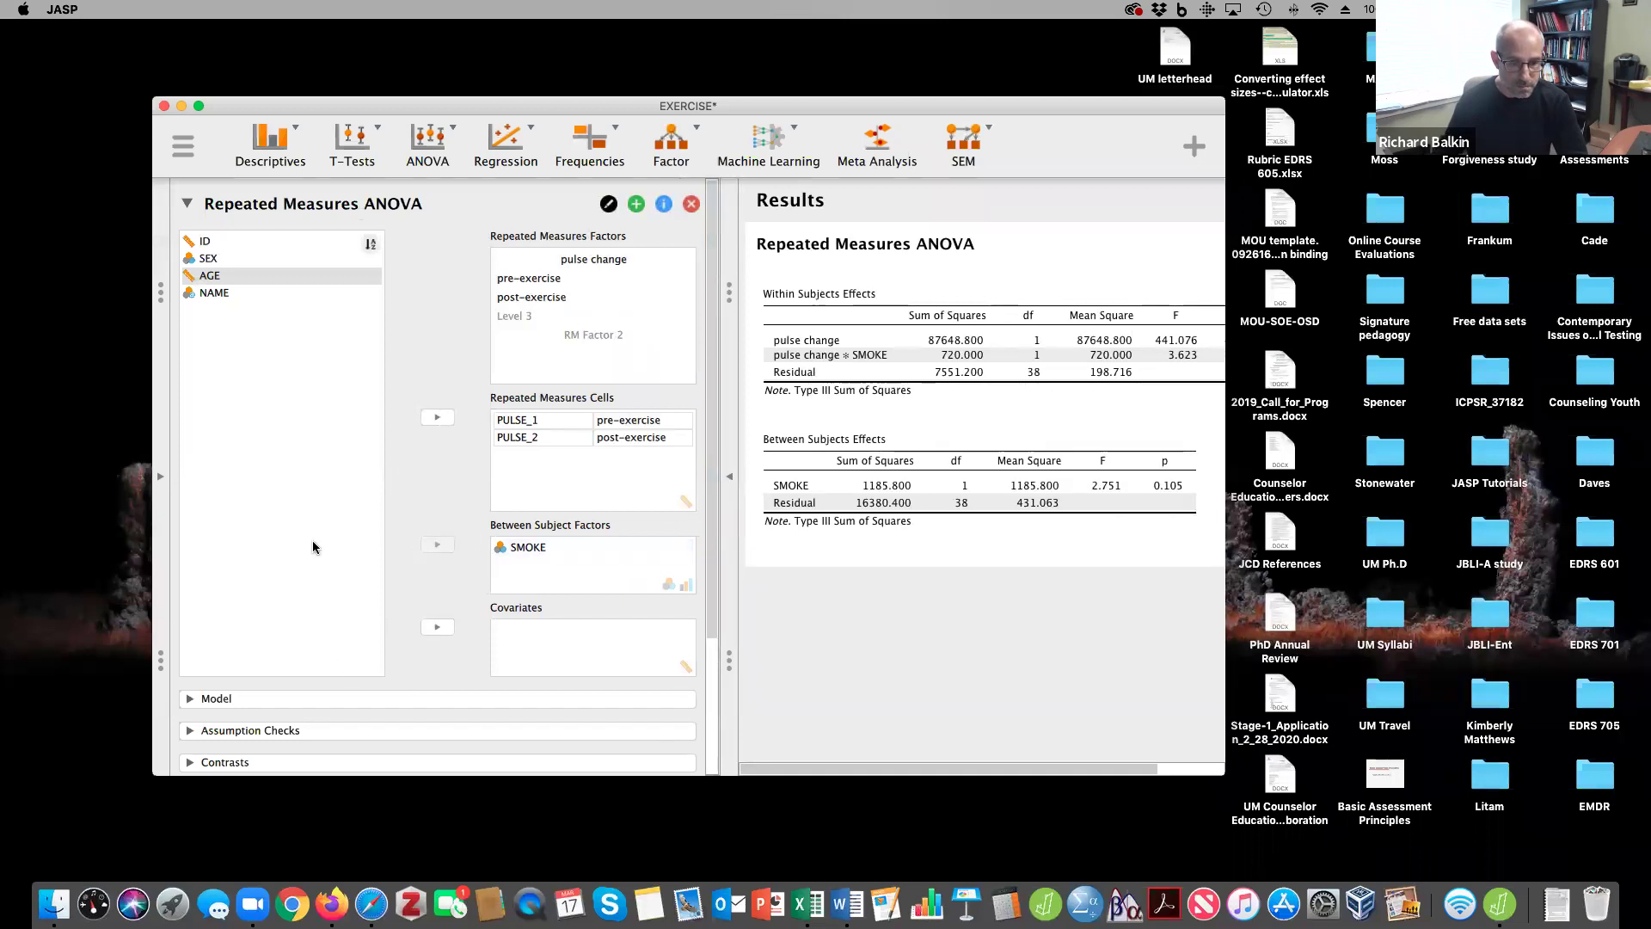
{"action": "scroll", "coordinate": [344, 559], "scroll_direction": "down", "scroll_amount": 5}
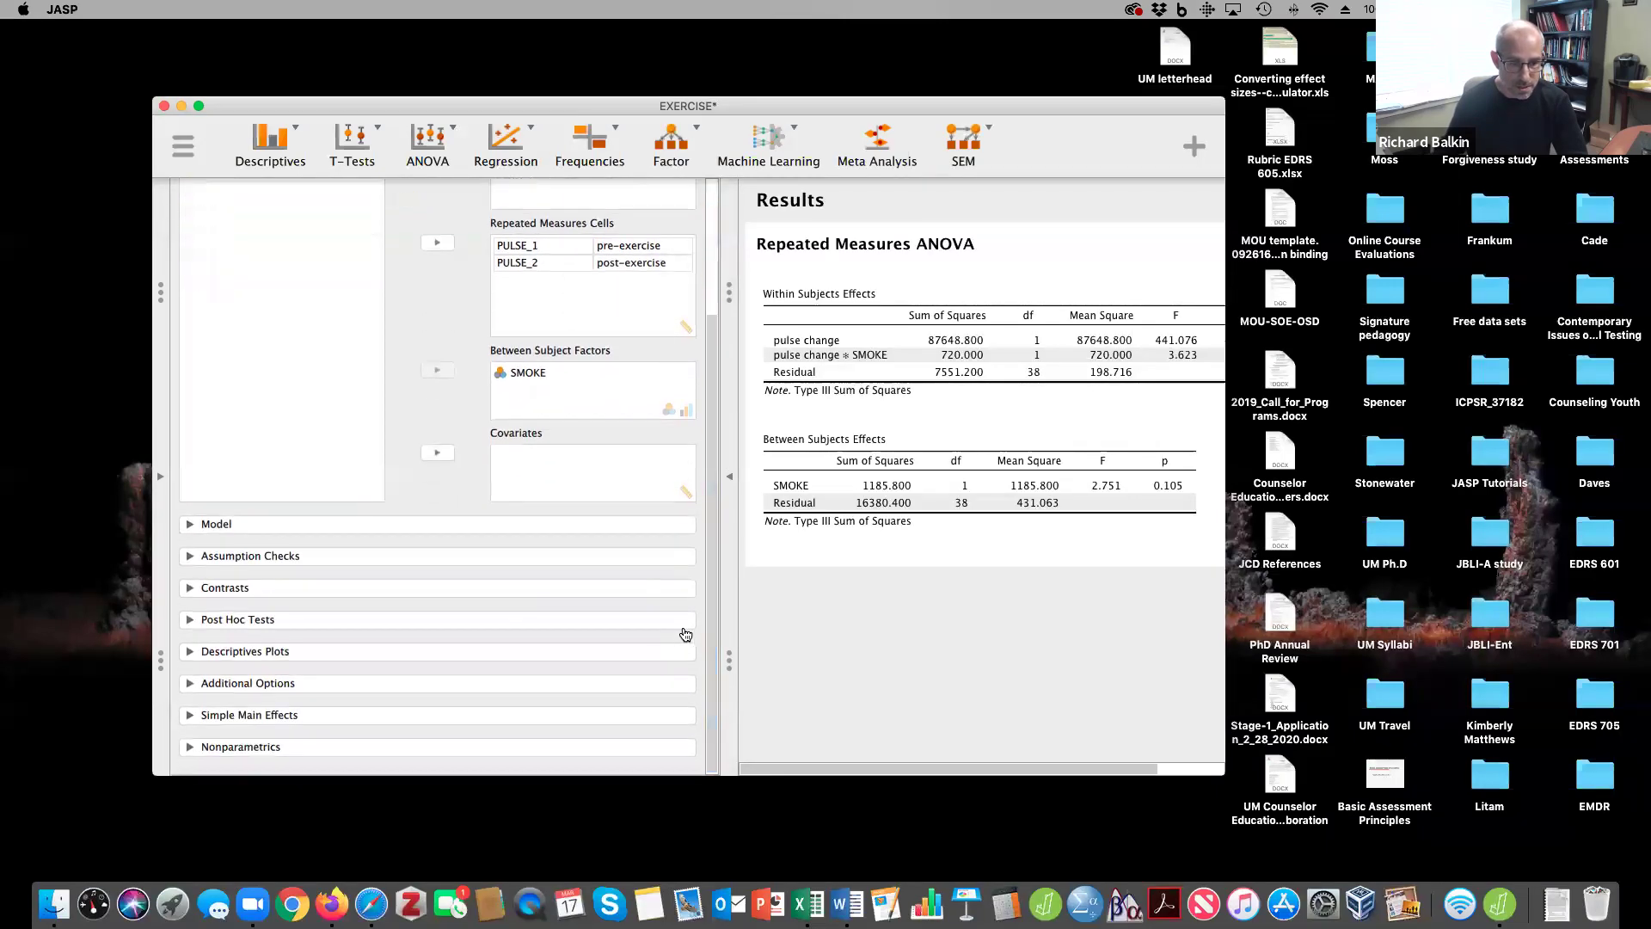
{"action": "left_click", "coordinate": [190, 557]}
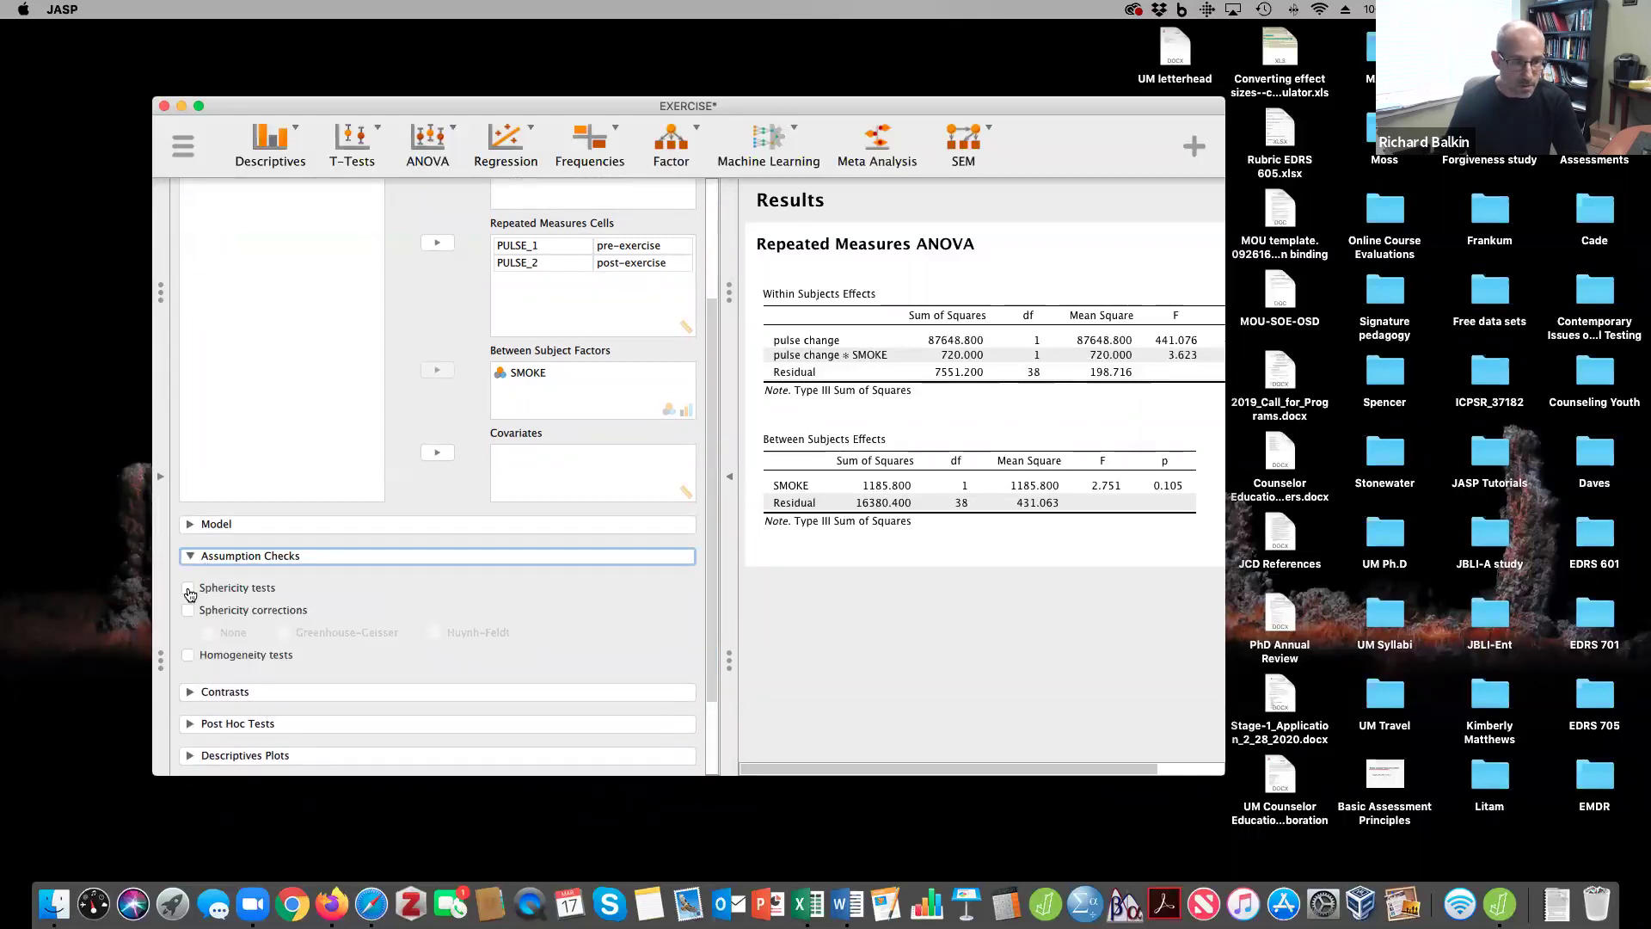
{"action": "left_click", "coordinate": [188, 589]}
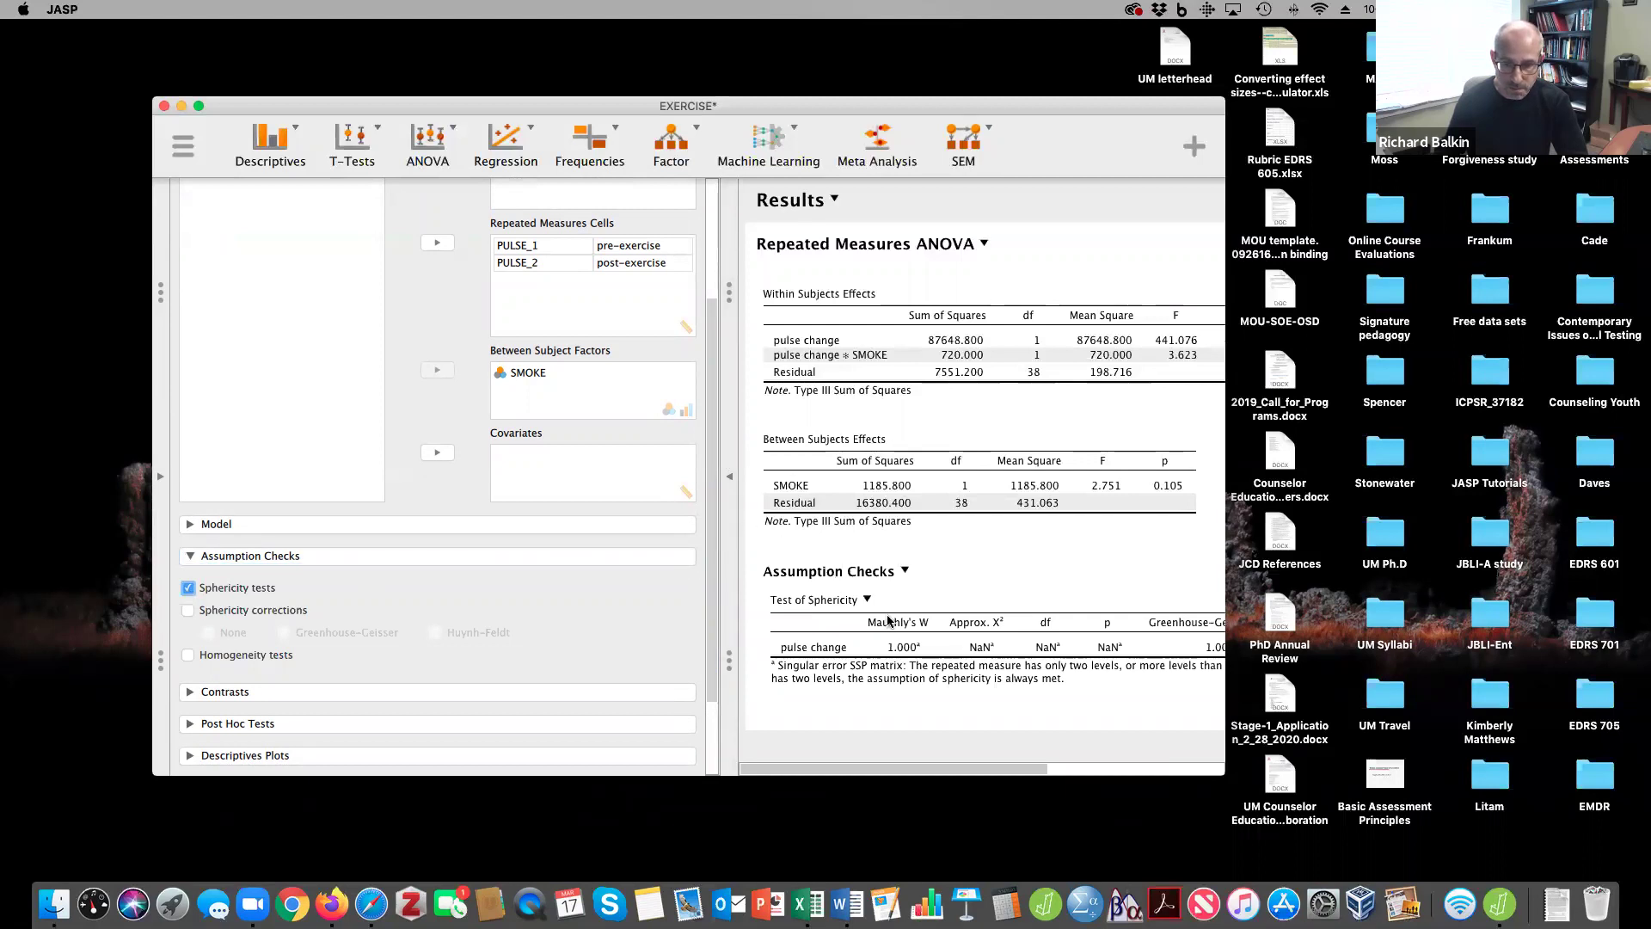
{"action": "scroll", "coordinate": [353, 581], "scroll_direction": "down", "scroll_amount": 5}
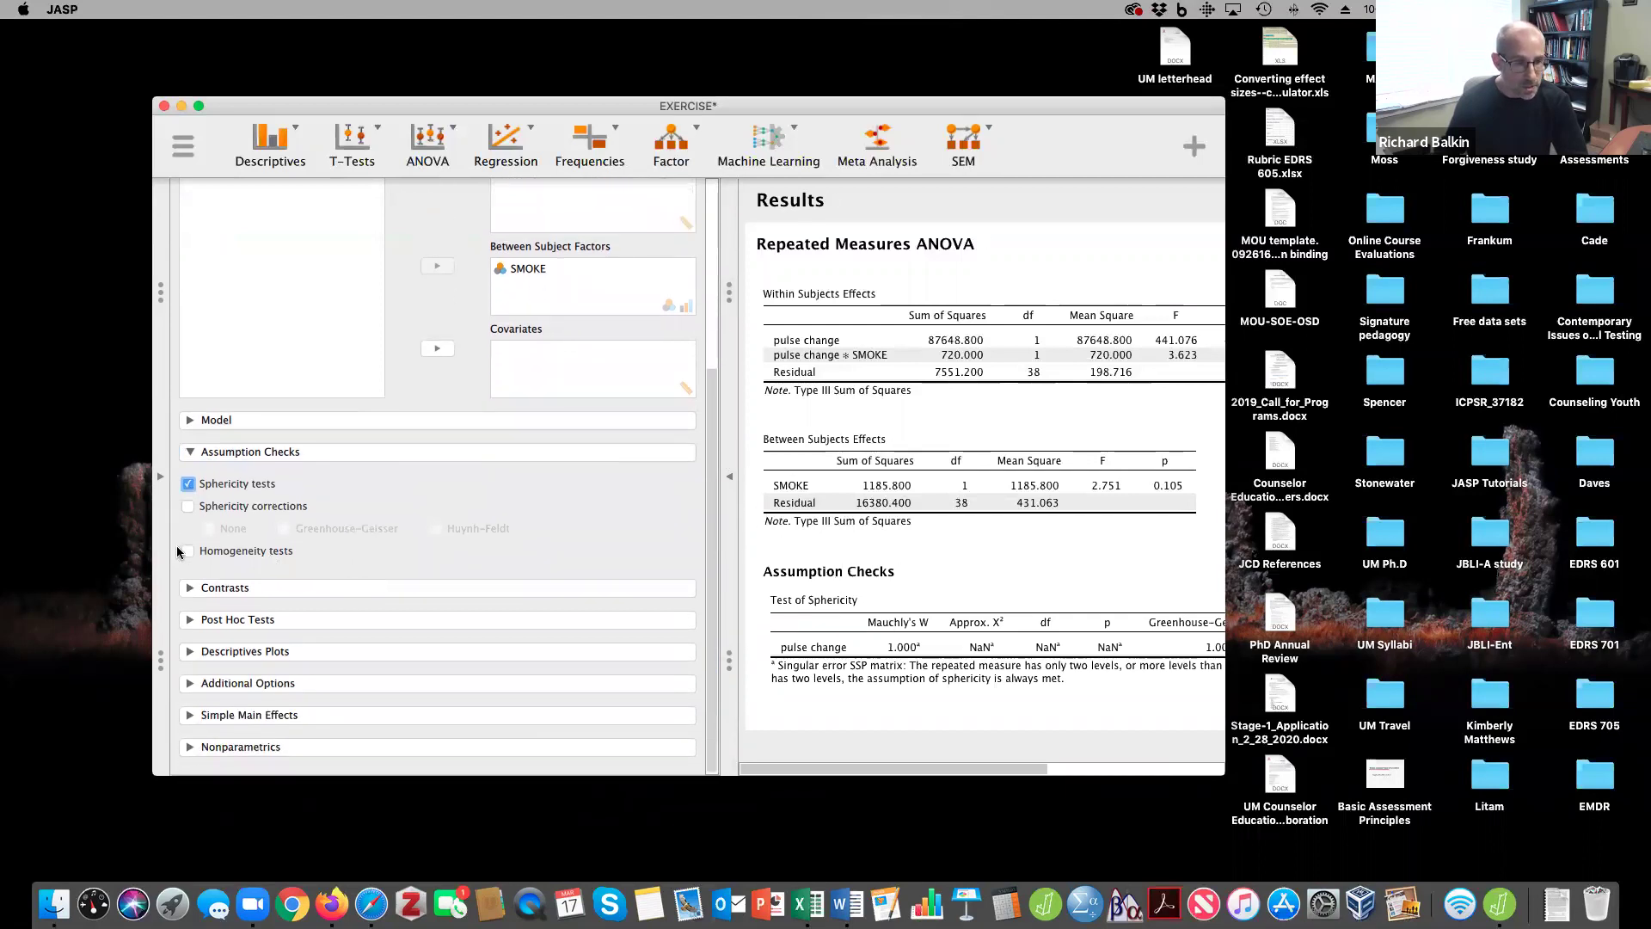
{"action": "left_click", "coordinate": [188, 551]}
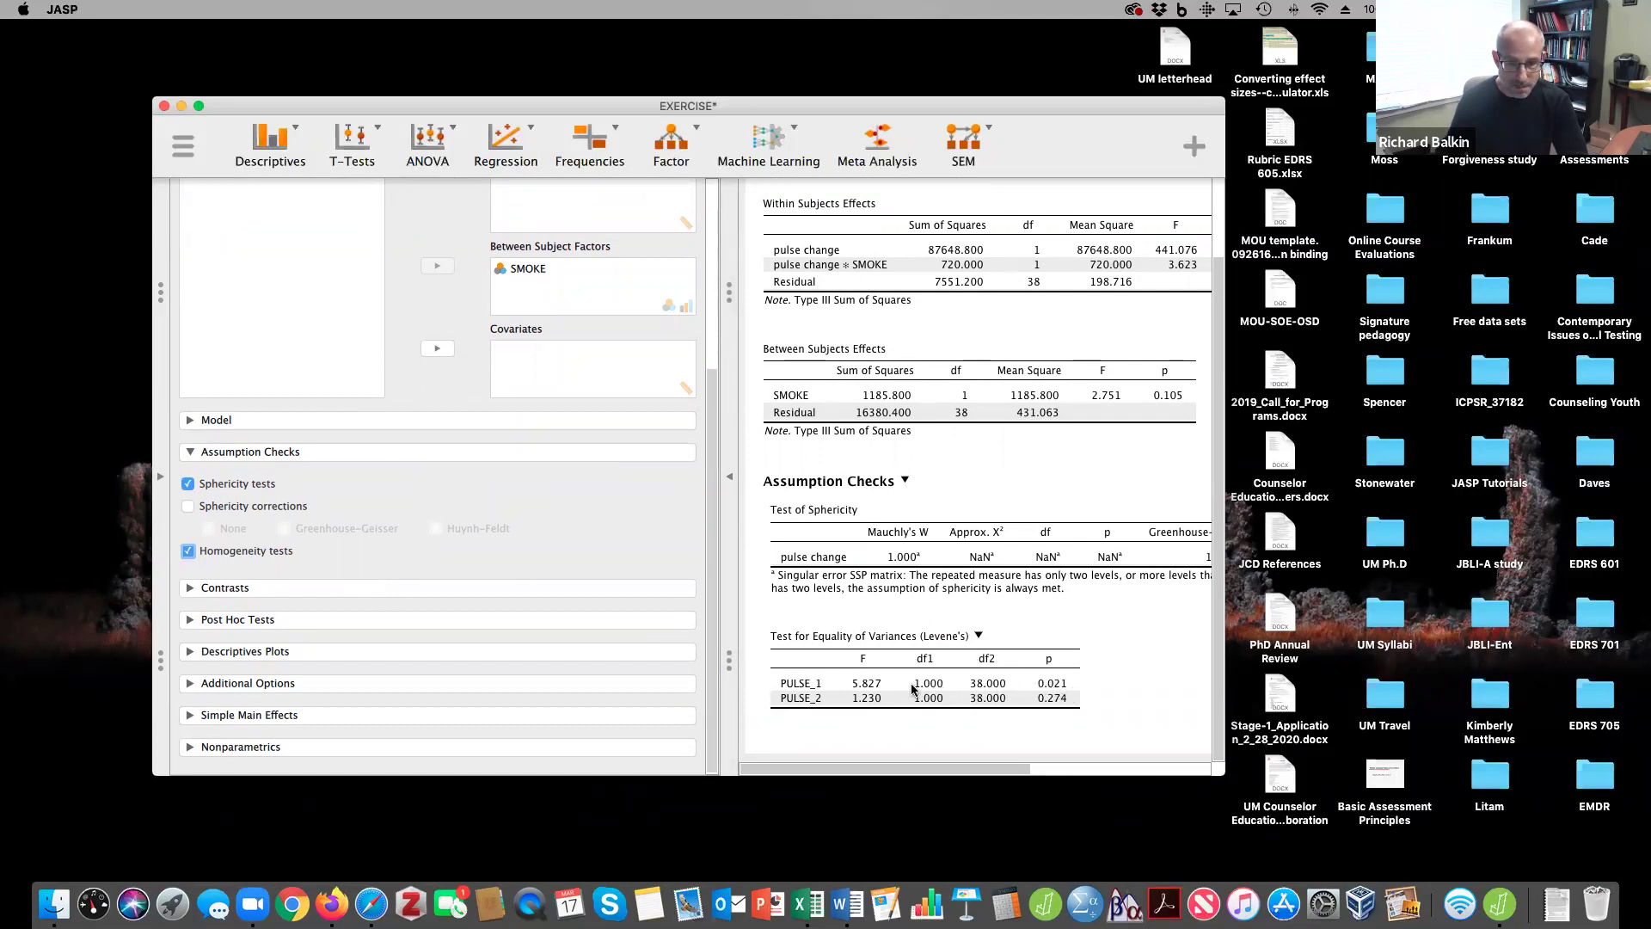
- Add descriptive statistics, effect size estimates and partial η² to the output
{"action": "left_click", "coordinate": [188, 684]}
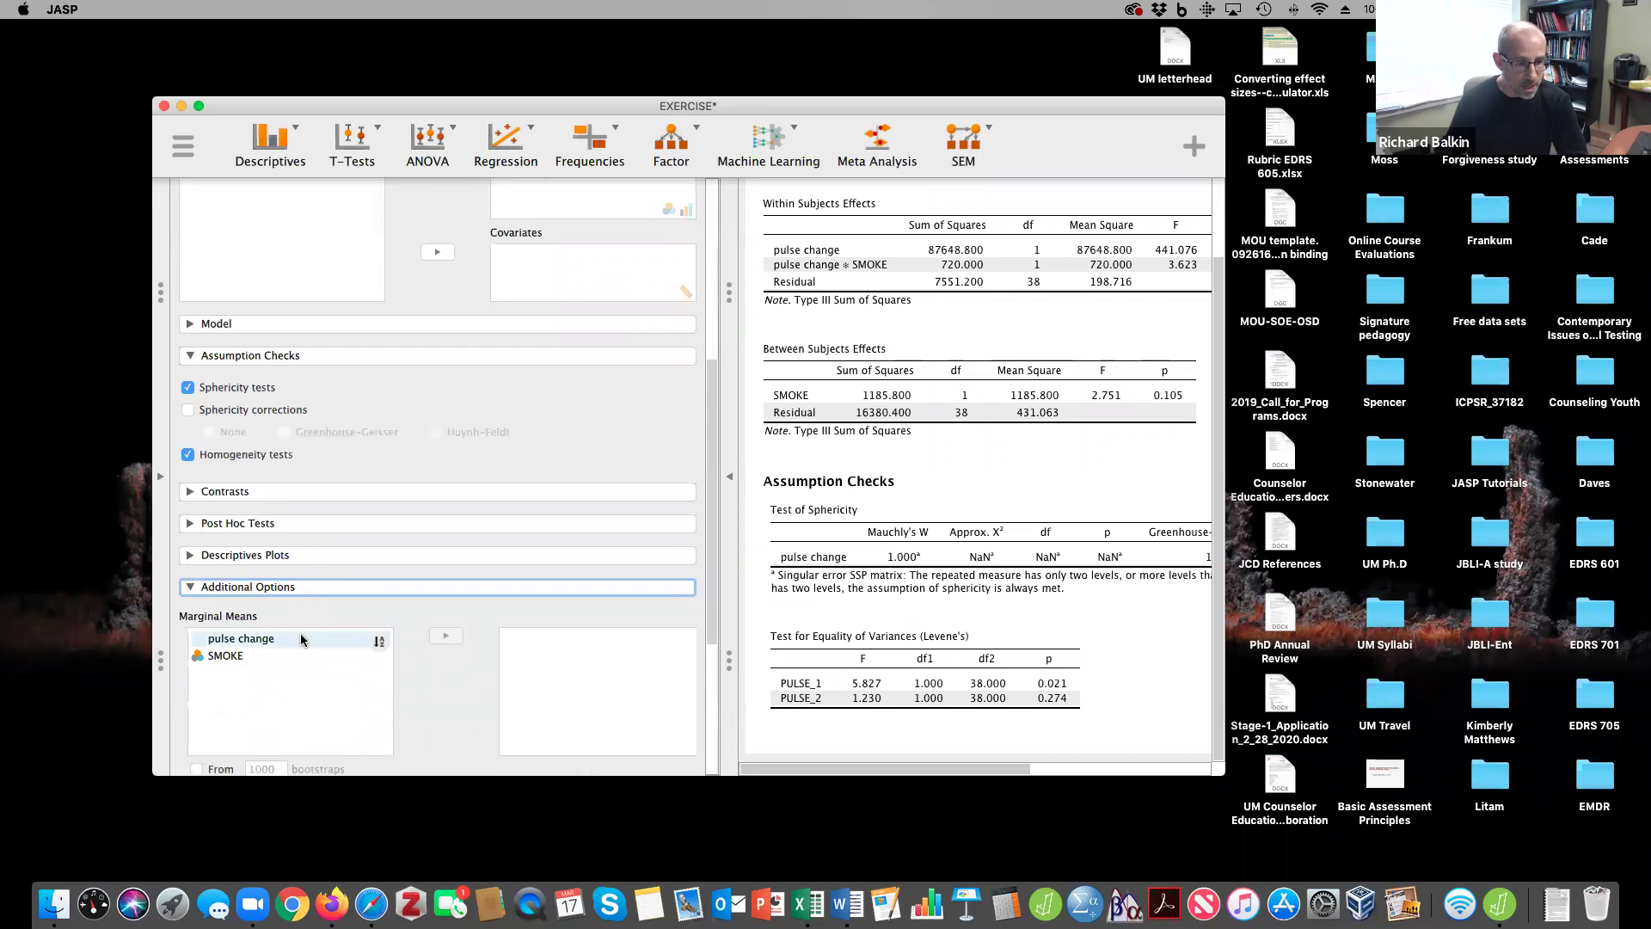
{"action": "left_click_drag", "start_coordinate": [712, 522], "coordinate": [712, 640]}
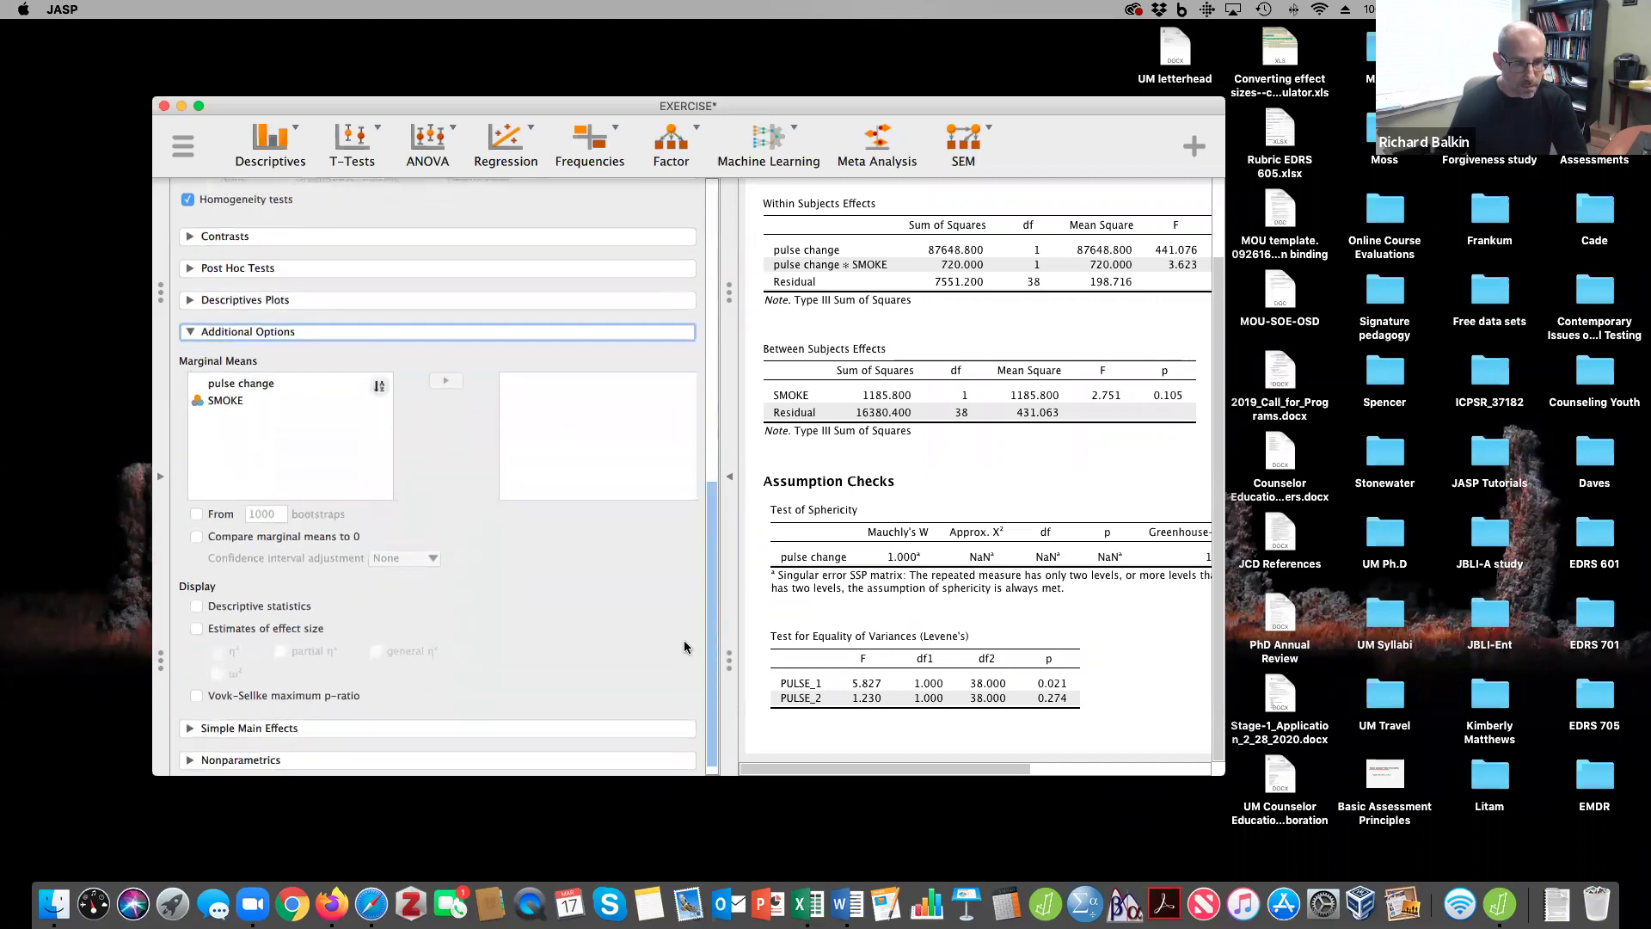
{"action": "left_click", "coordinate": [196, 607]}
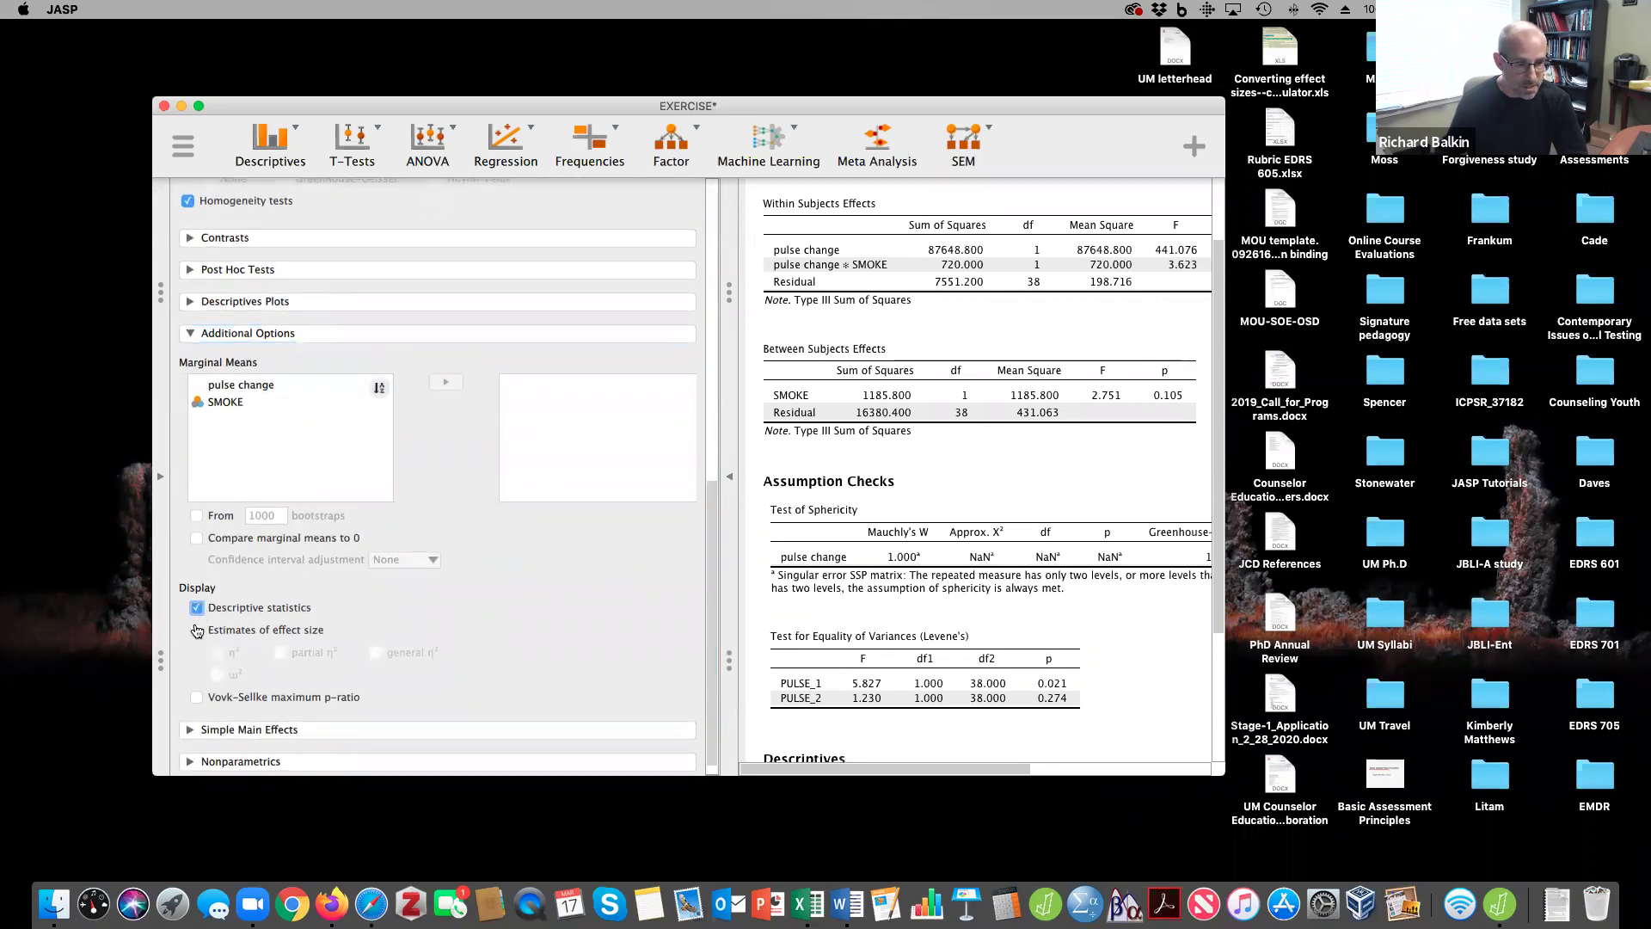
{"action": "left_click", "coordinate": [196, 630]}
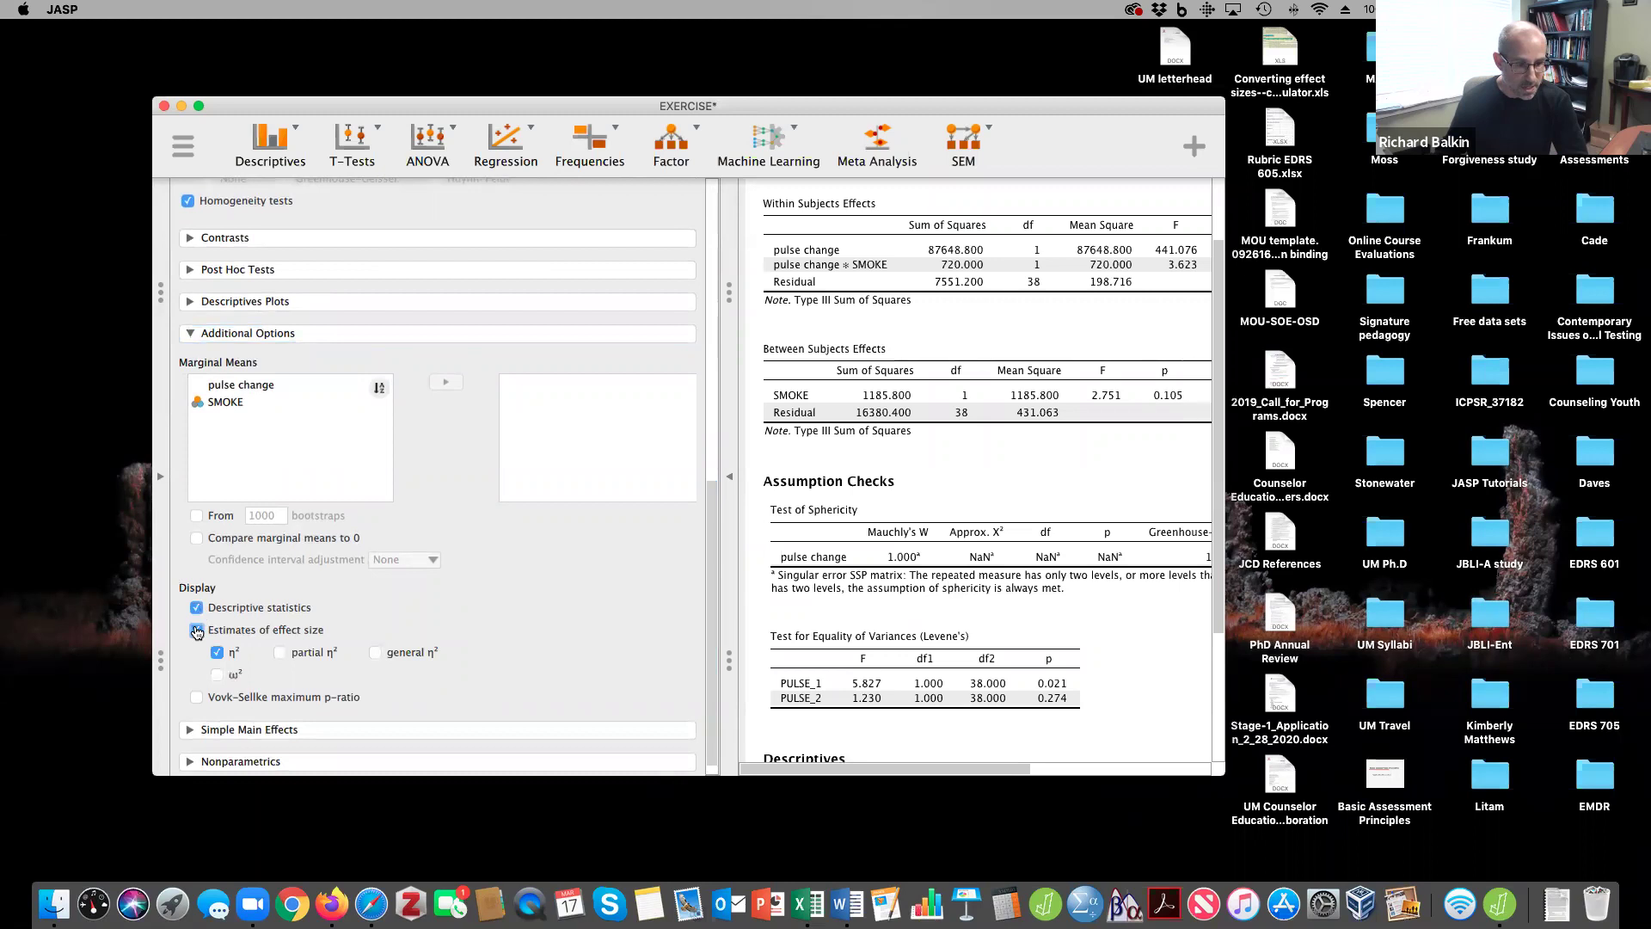
{"action": "left_click", "coordinate": [280, 653]}
{"action": "scroll", "coordinate": [423, 658], "scroll_direction": "down", "scroll_amount": 1}
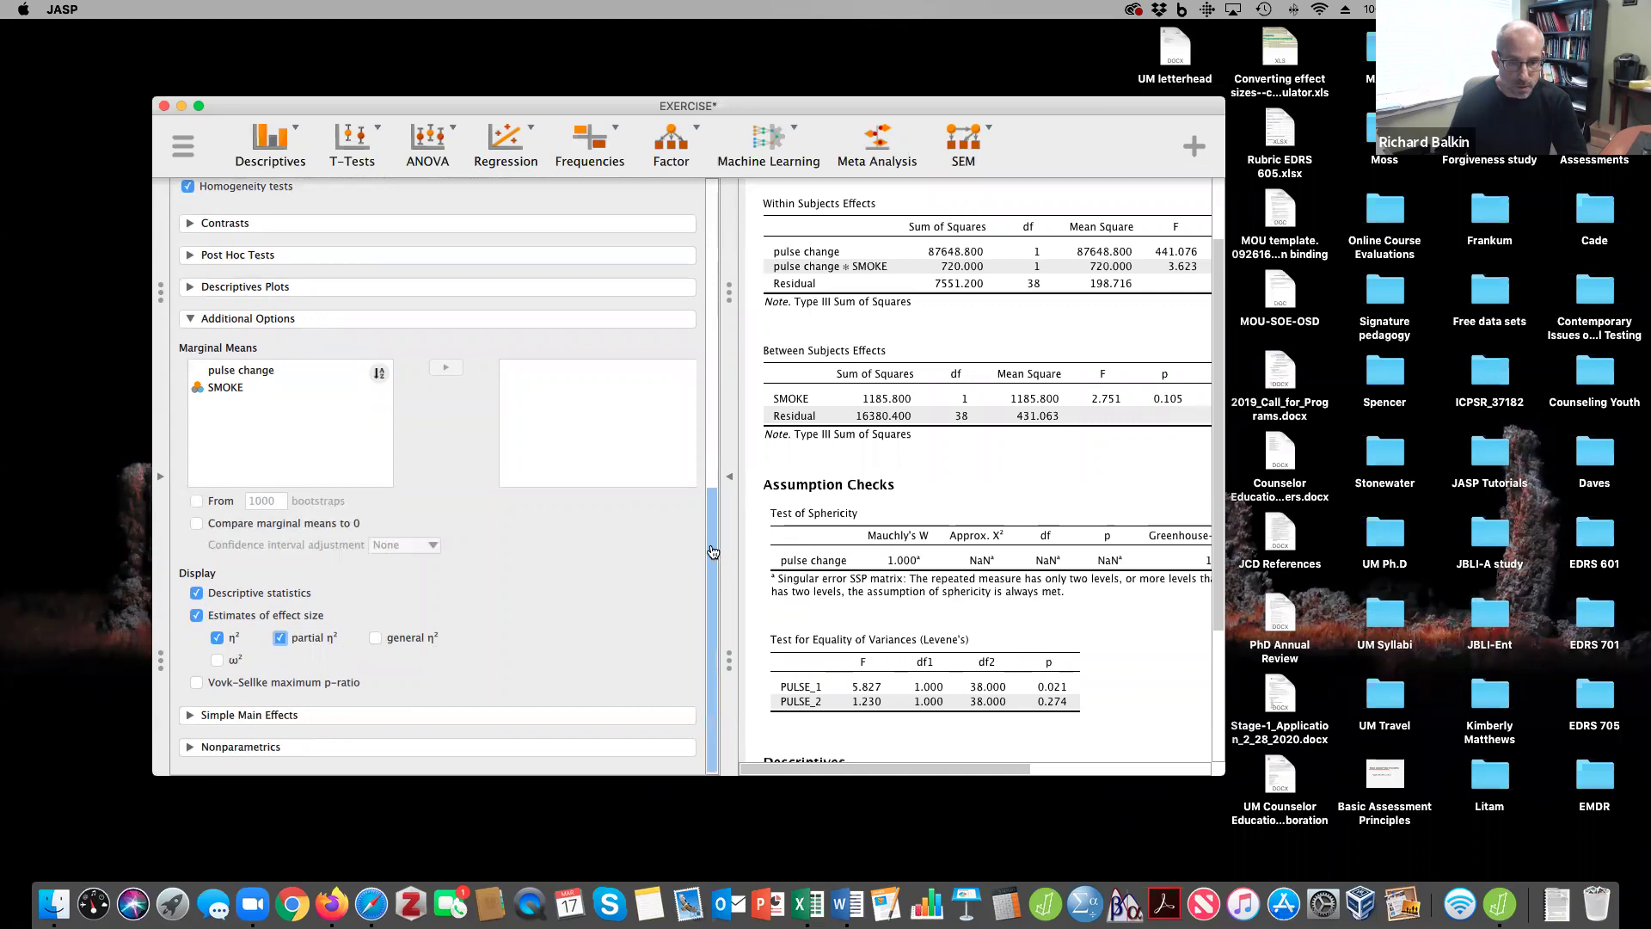
- Review the updated results full width, then bring the ANOVA settings back
{"action": "left_click_drag", "start_coordinate": [713, 551], "coordinate": [713, 458]}
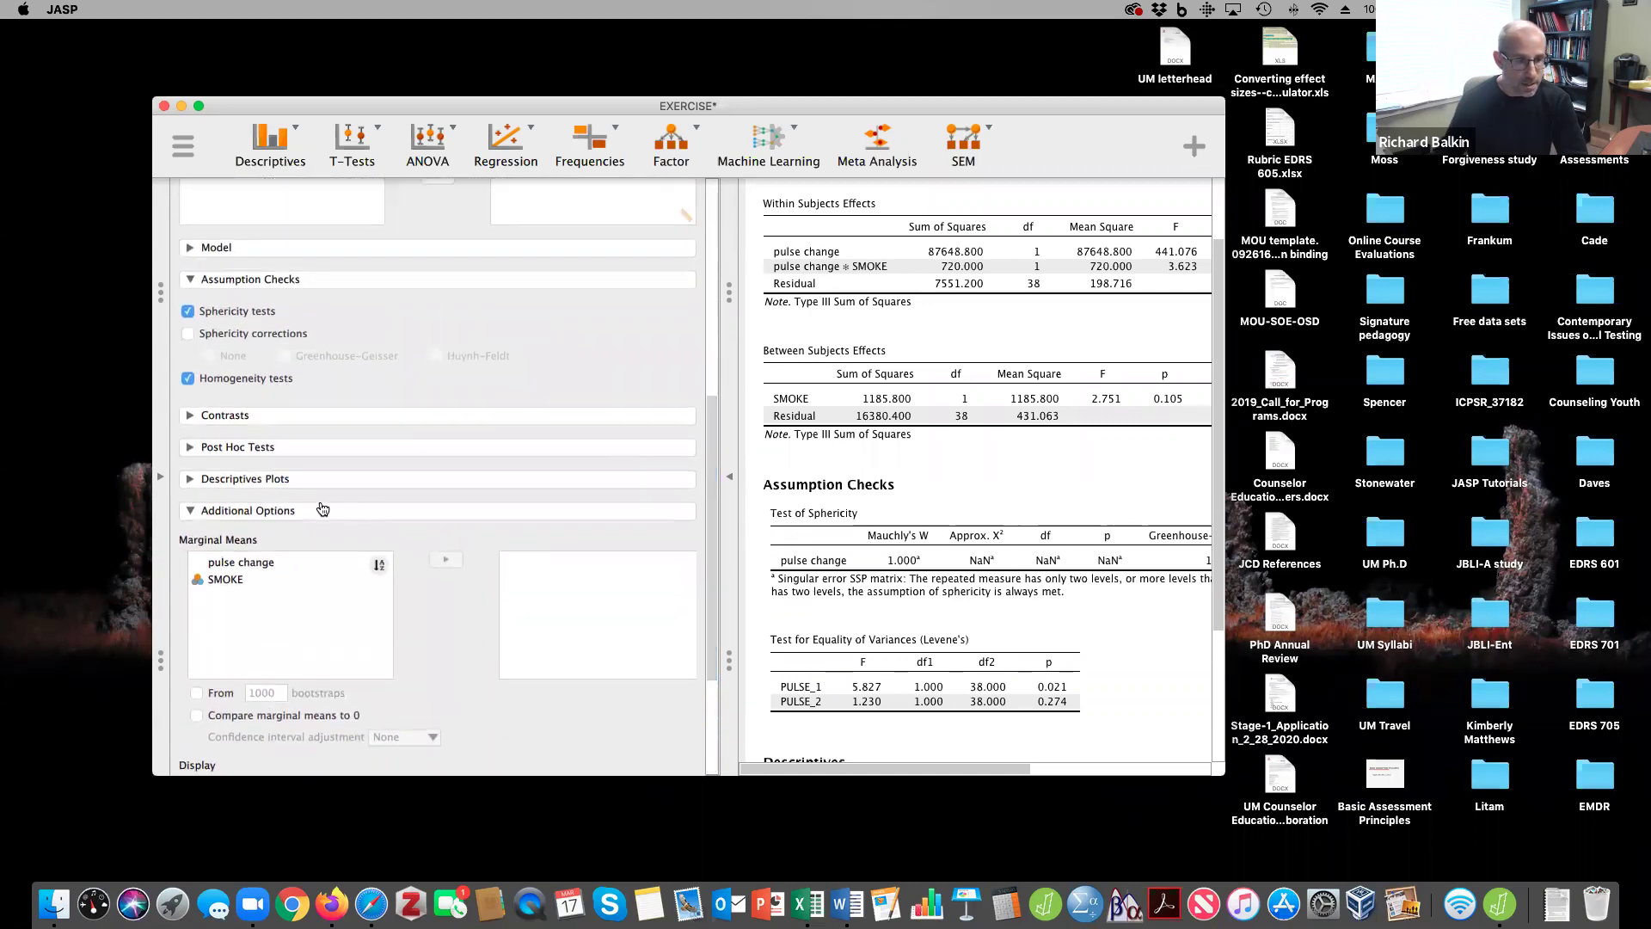
{"action": "left_click", "coordinate": [730, 477]}
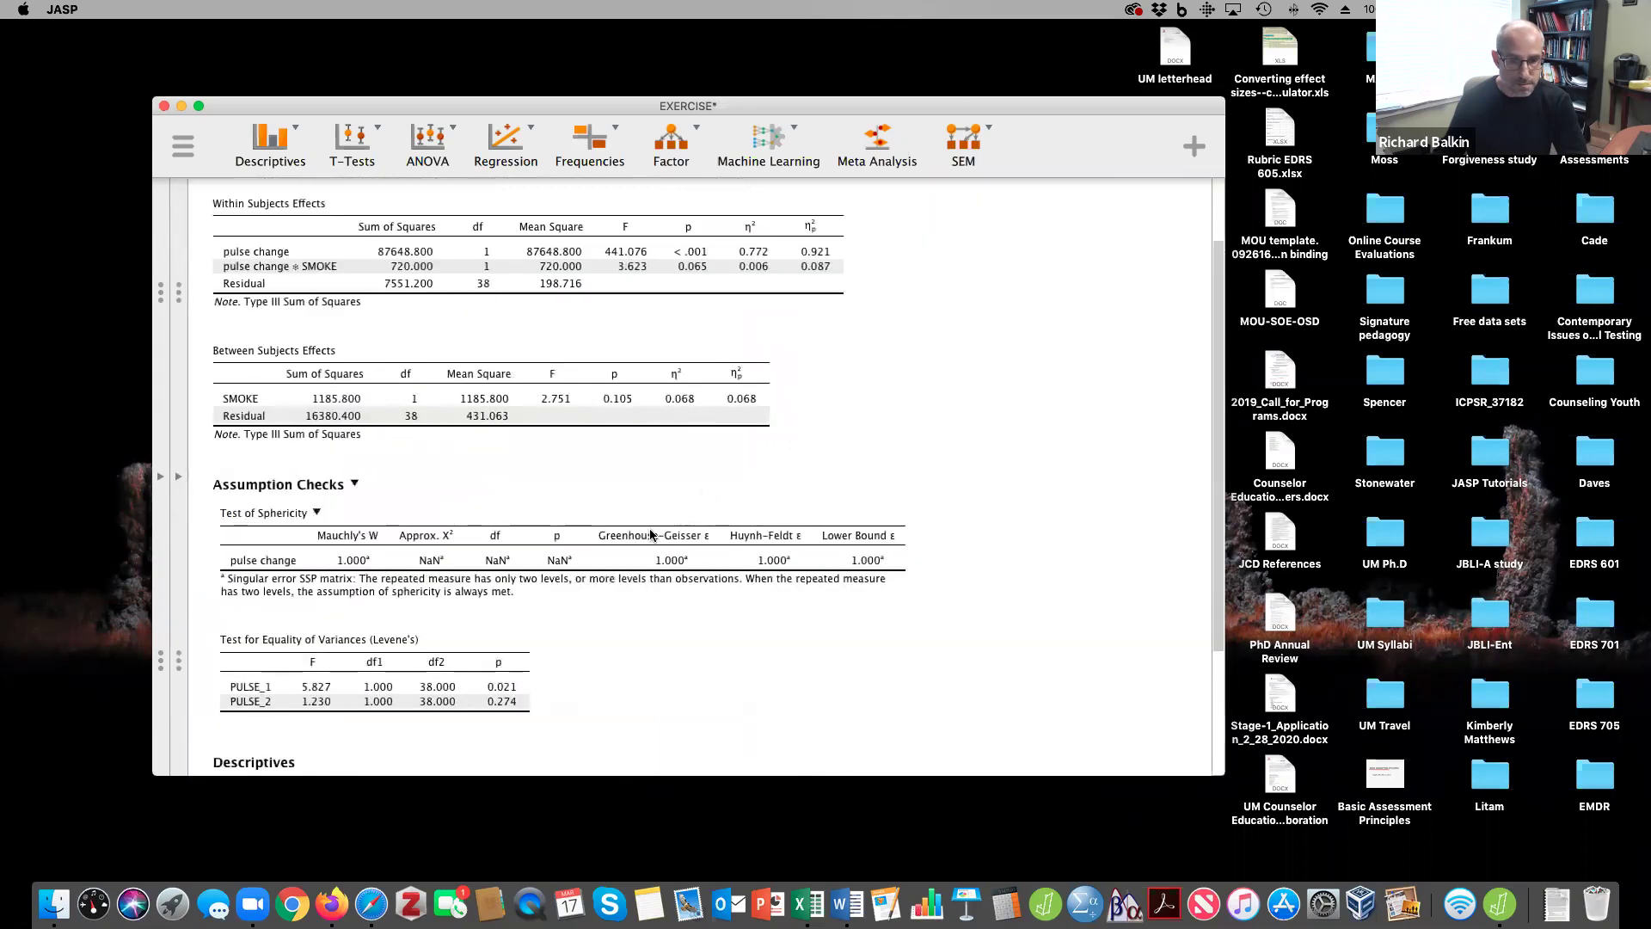
{"action": "scroll", "coordinate": [651, 534], "scroll_direction": "up", "scroll_amount": 2}
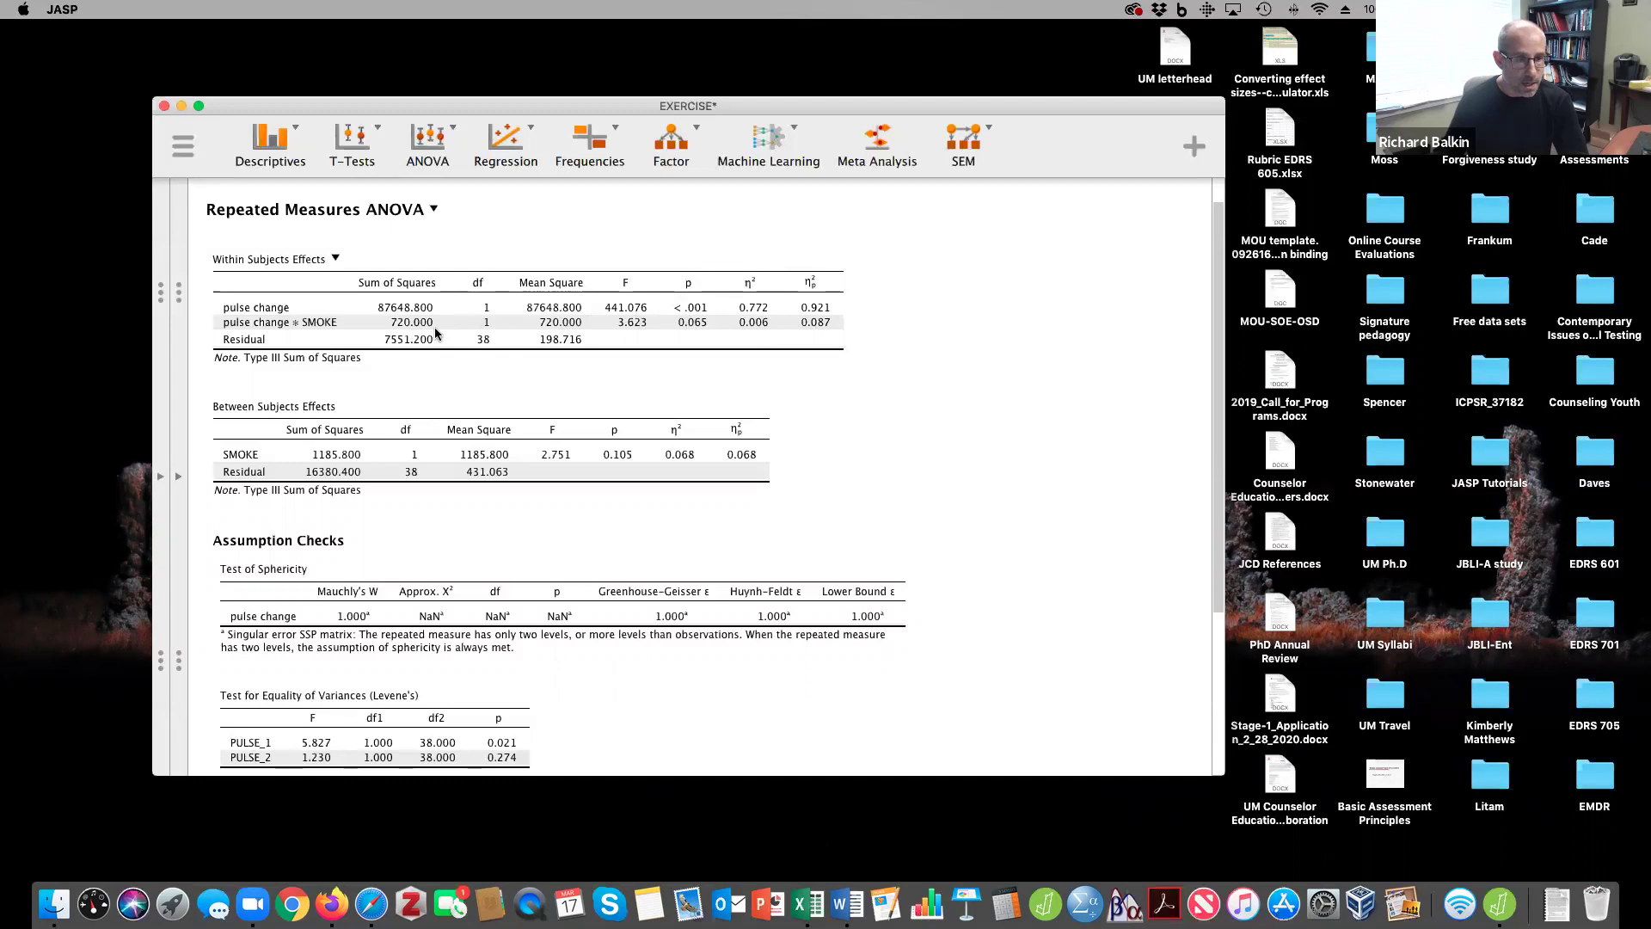
{"action": "left_click", "coordinate": [178, 477]}
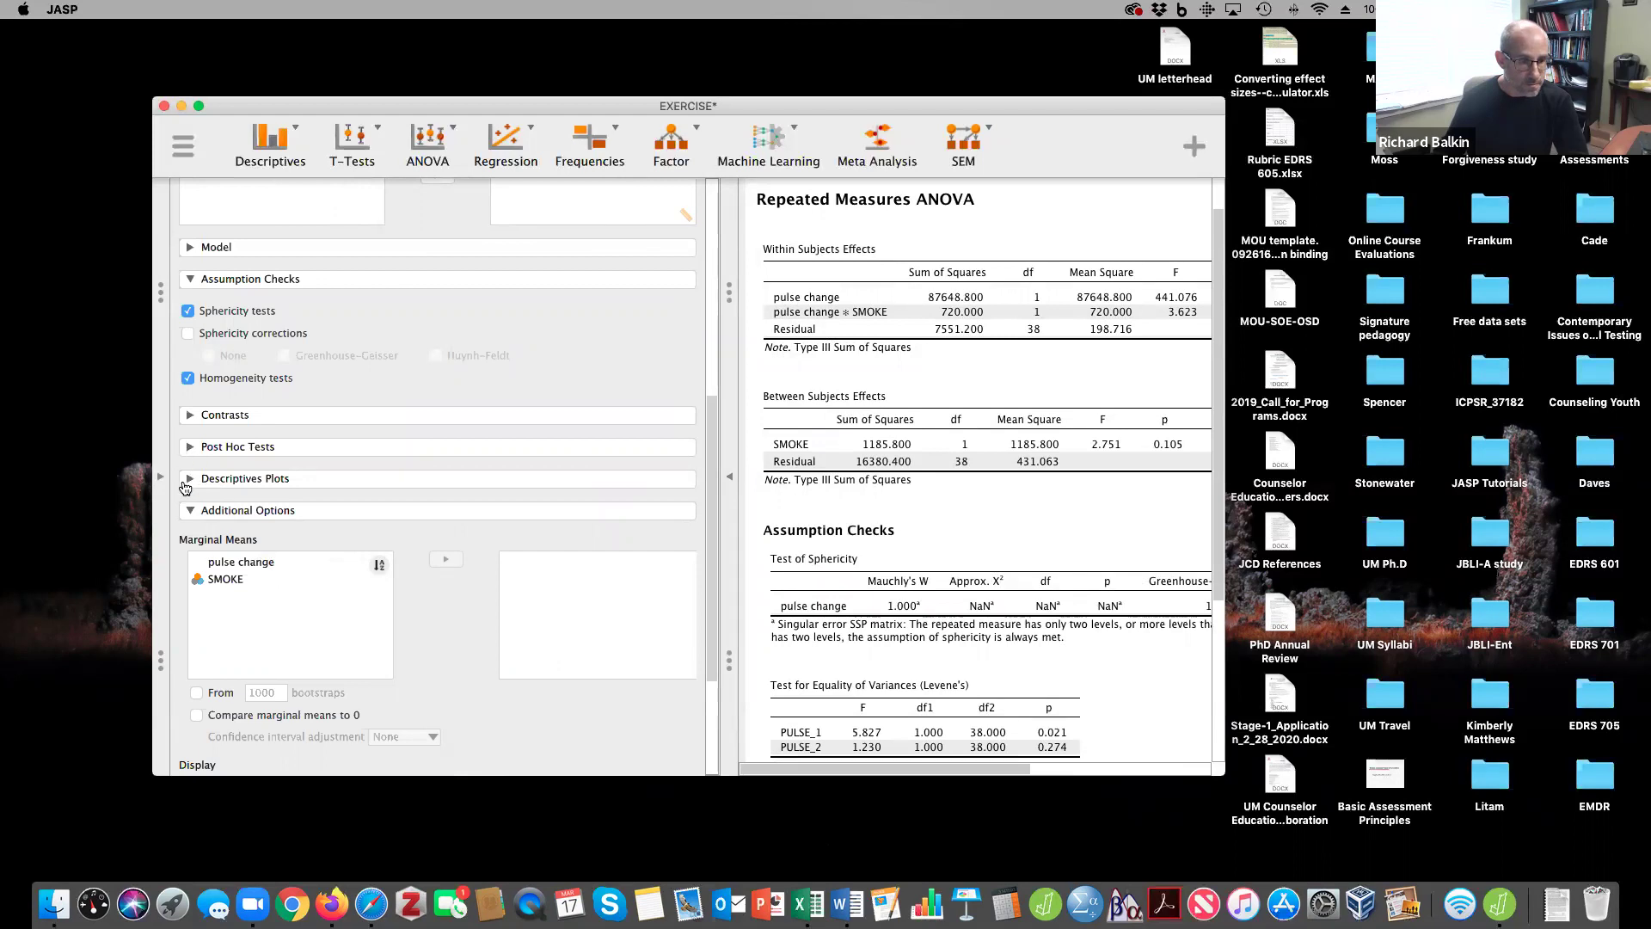
- Create a descriptives plot with pulse change on the horizontal axis and separate lines for SMOKE
{"action": "left_click", "coordinate": [184, 483]}
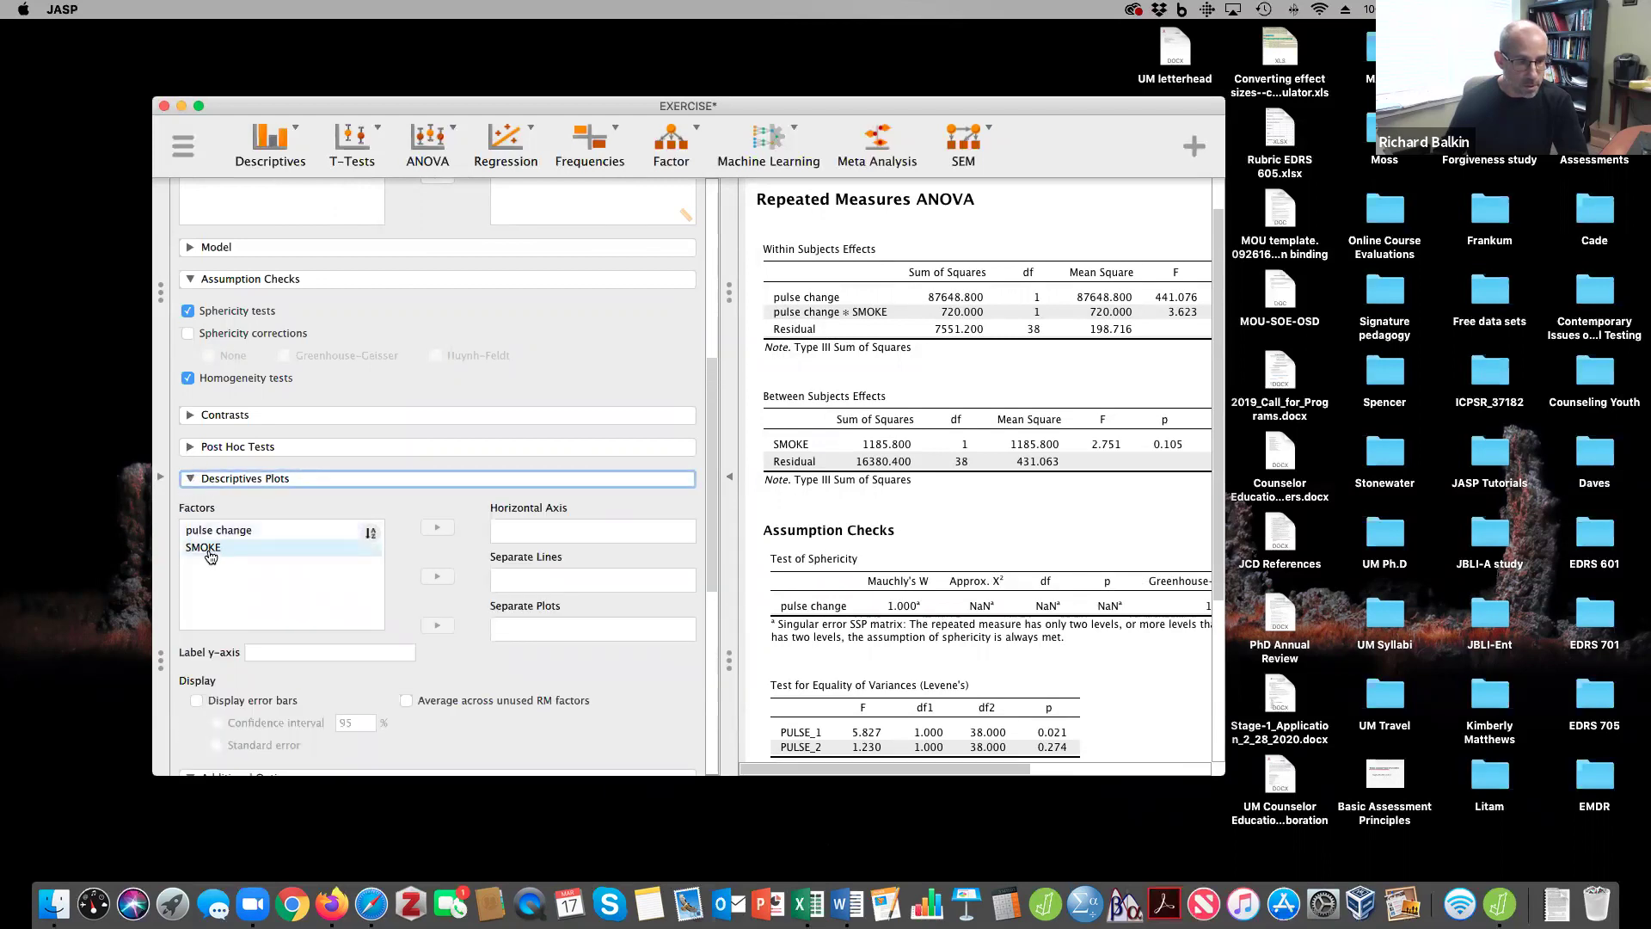
{"action": "left_click", "coordinate": [210, 550]}
{"action": "left_click", "coordinate": [440, 577]}
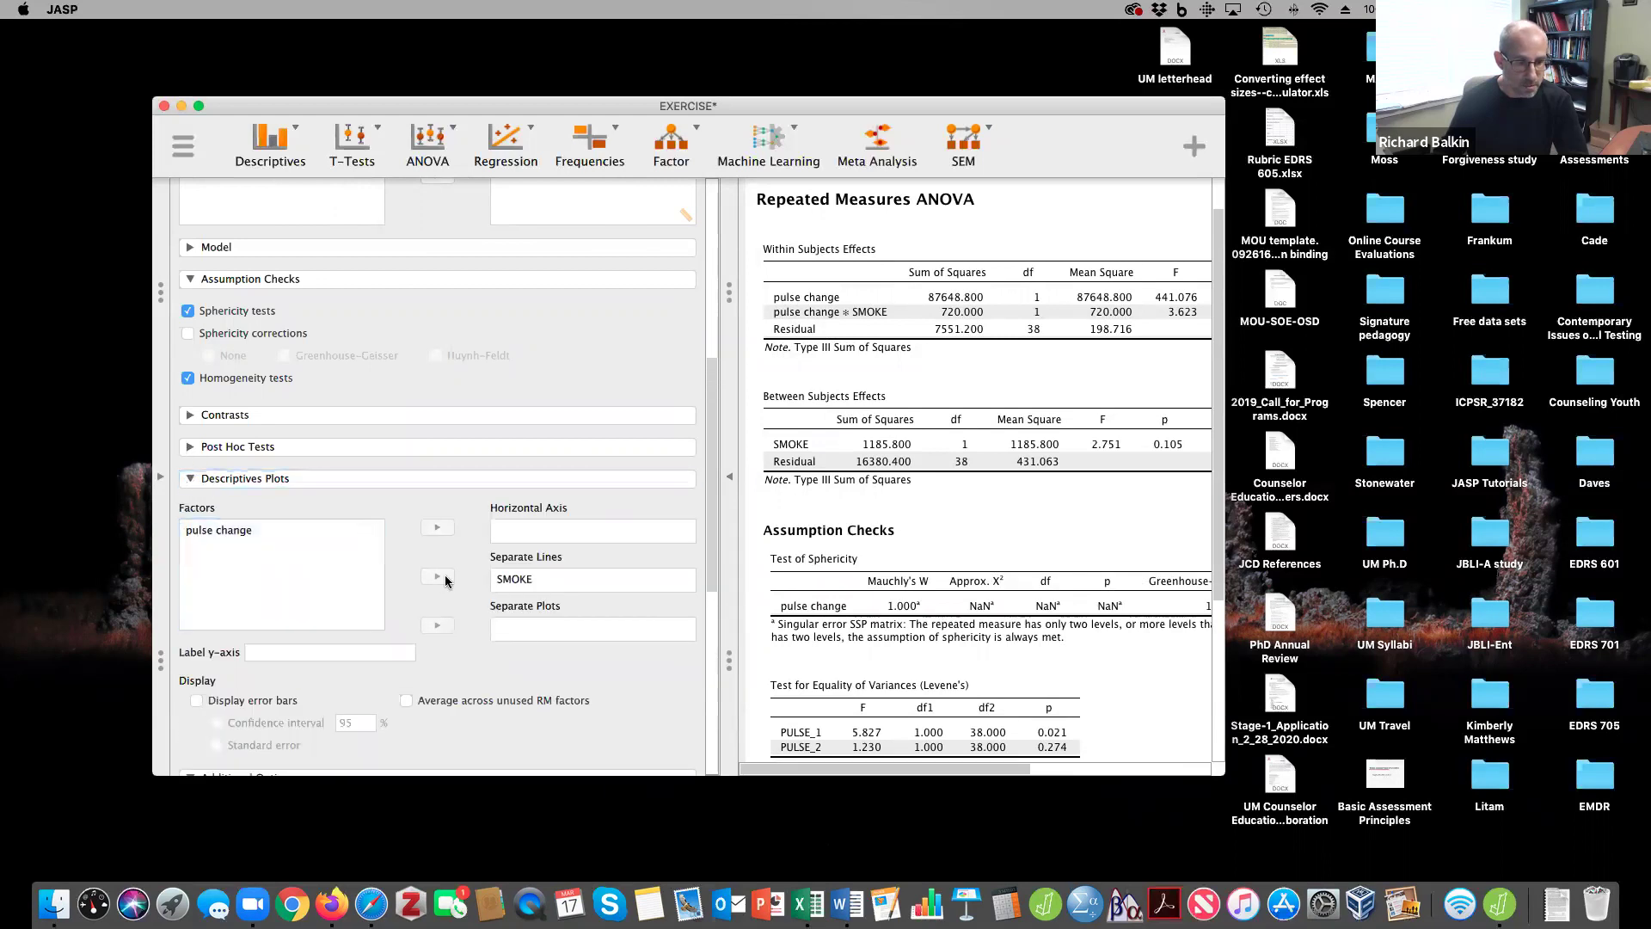
{"action": "left_click", "coordinate": [240, 533]}
{"action": "left_click", "coordinate": [437, 528]}
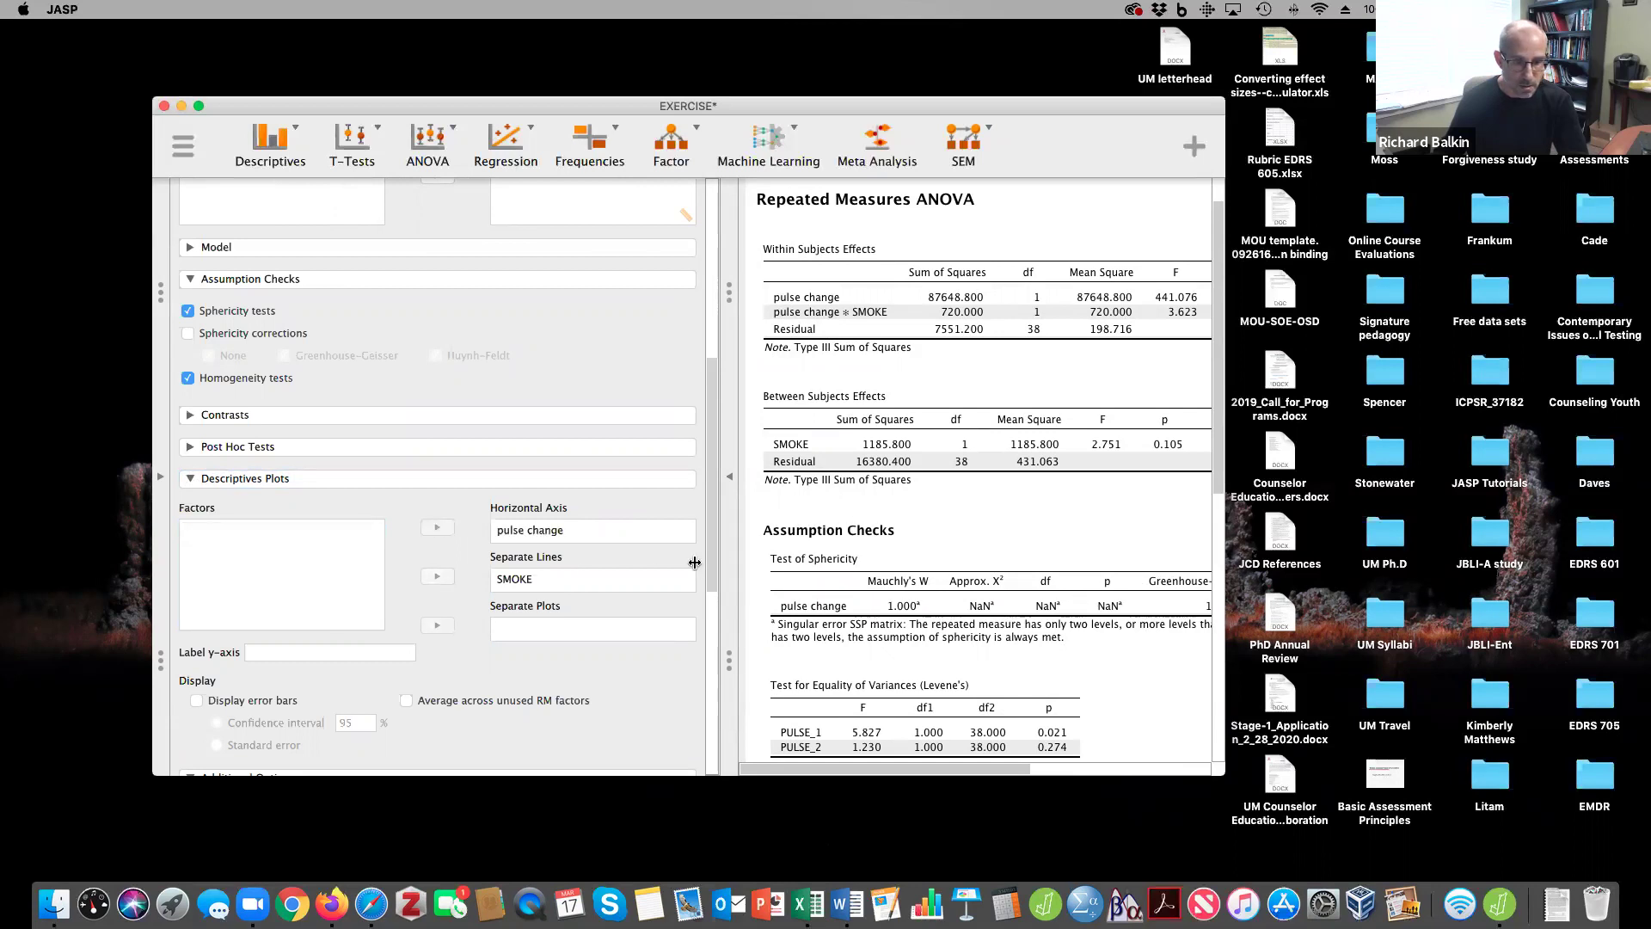
{"action": "left_click", "coordinate": [730, 476]}
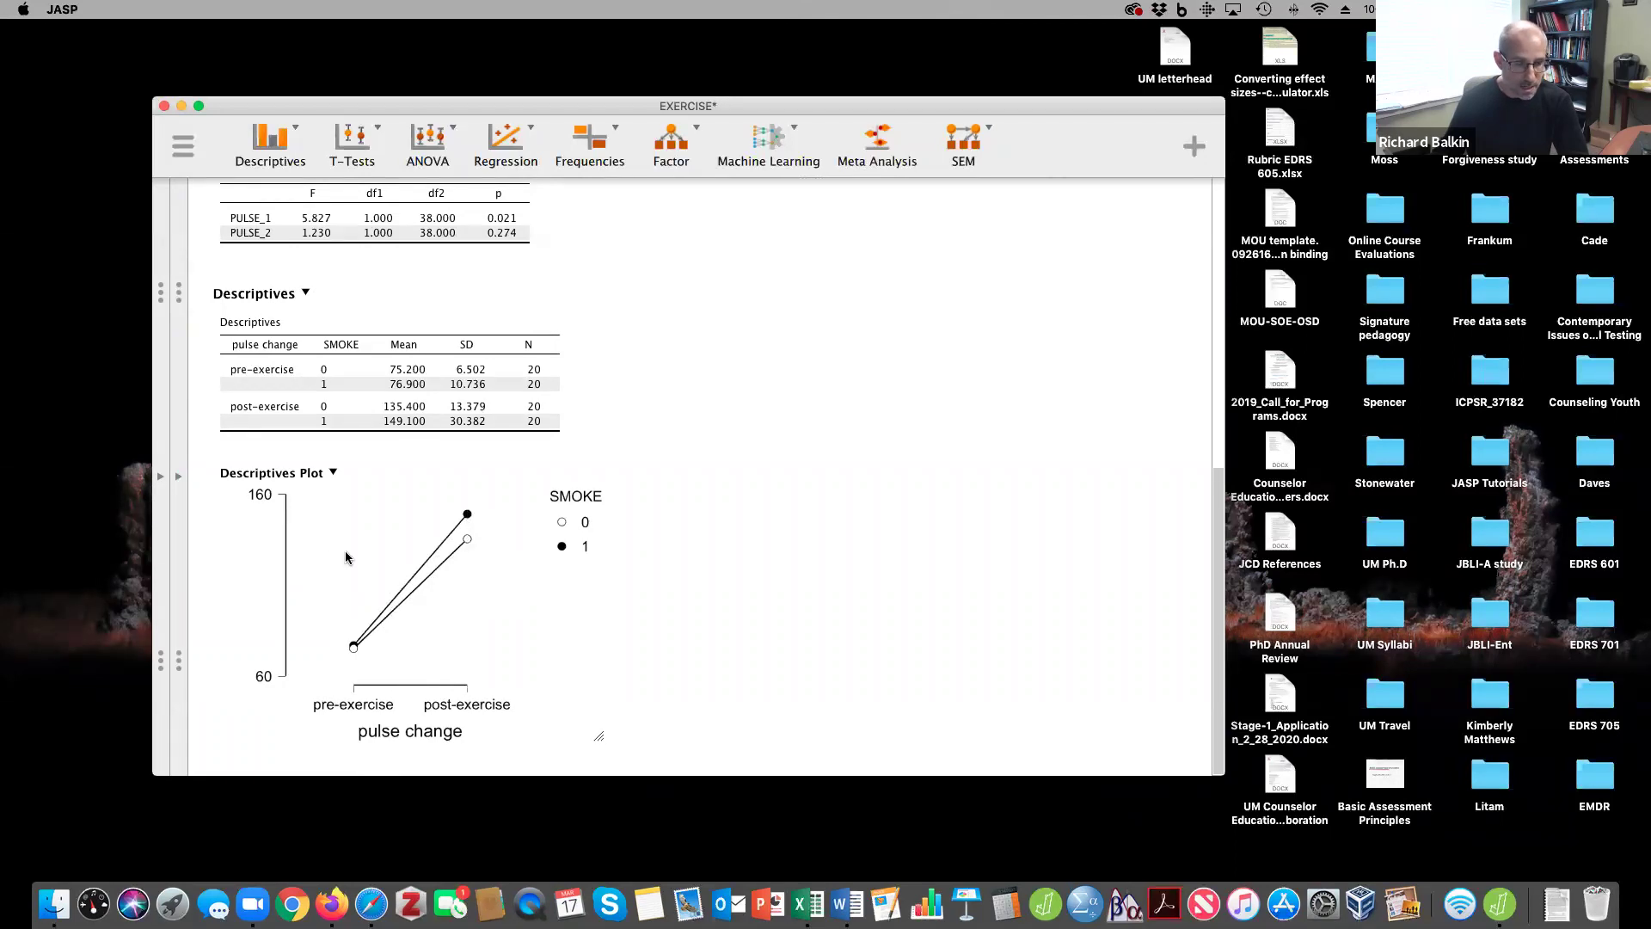
{"action": "left_click", "coordinate": [179, 479]}
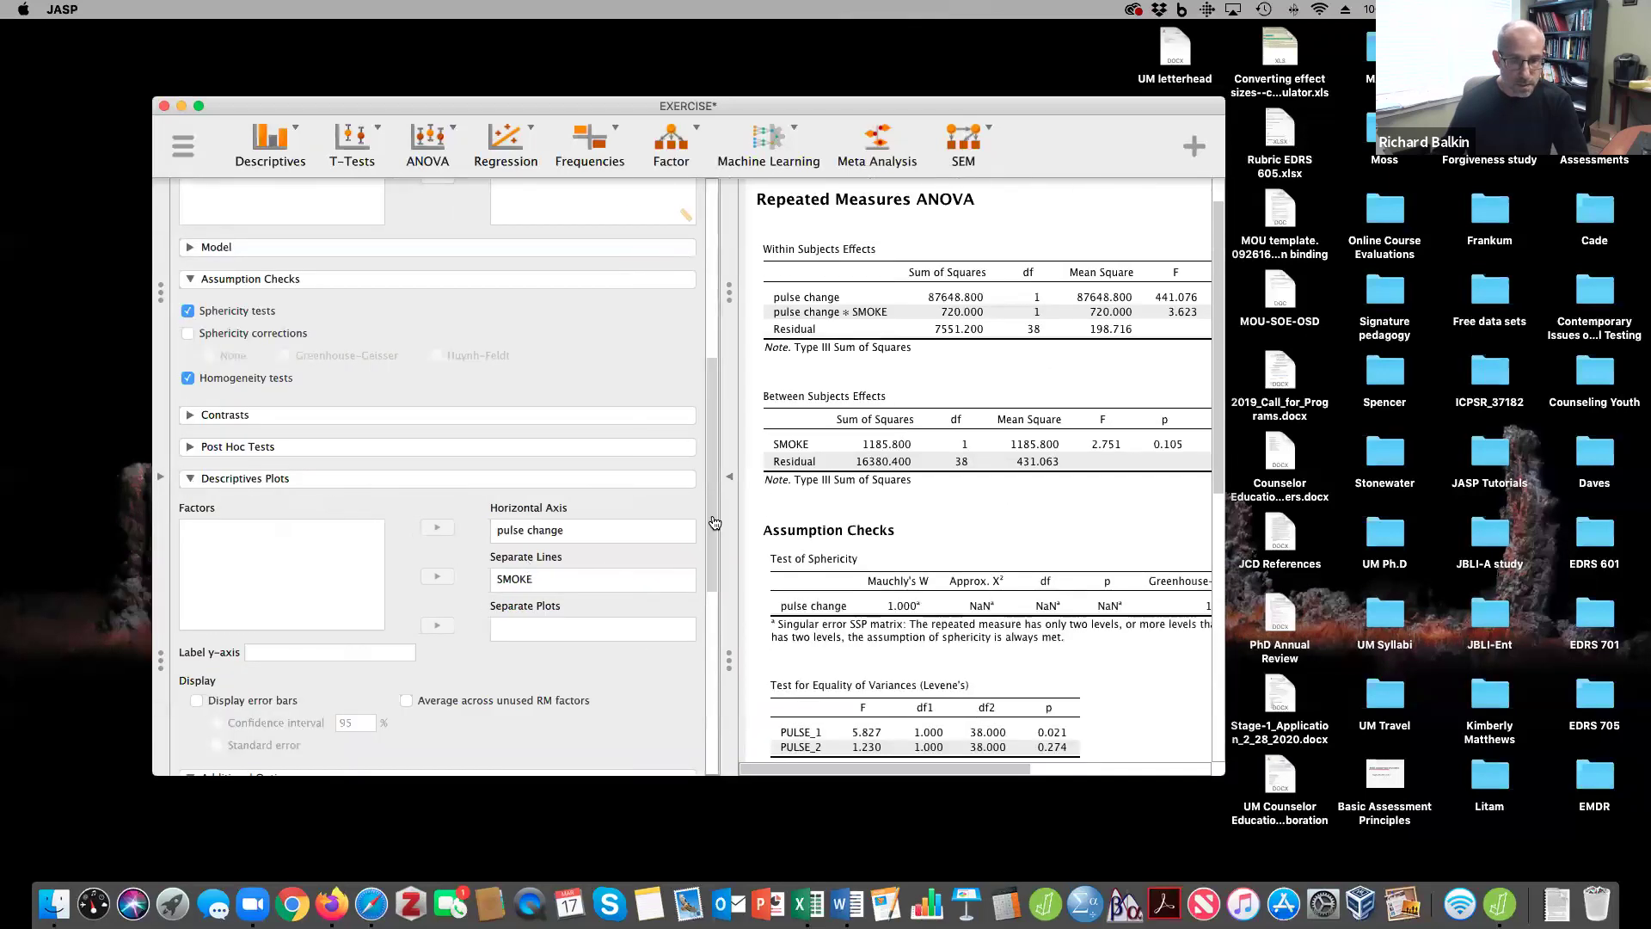
- Scroll to the Descriptives table showing post-exercise means of 135.400 and 149.100 by SMOKE
{"action": "scroll", "coordinate": [421, 547], "scroll_direction": "down", "scroll_amount": 8}
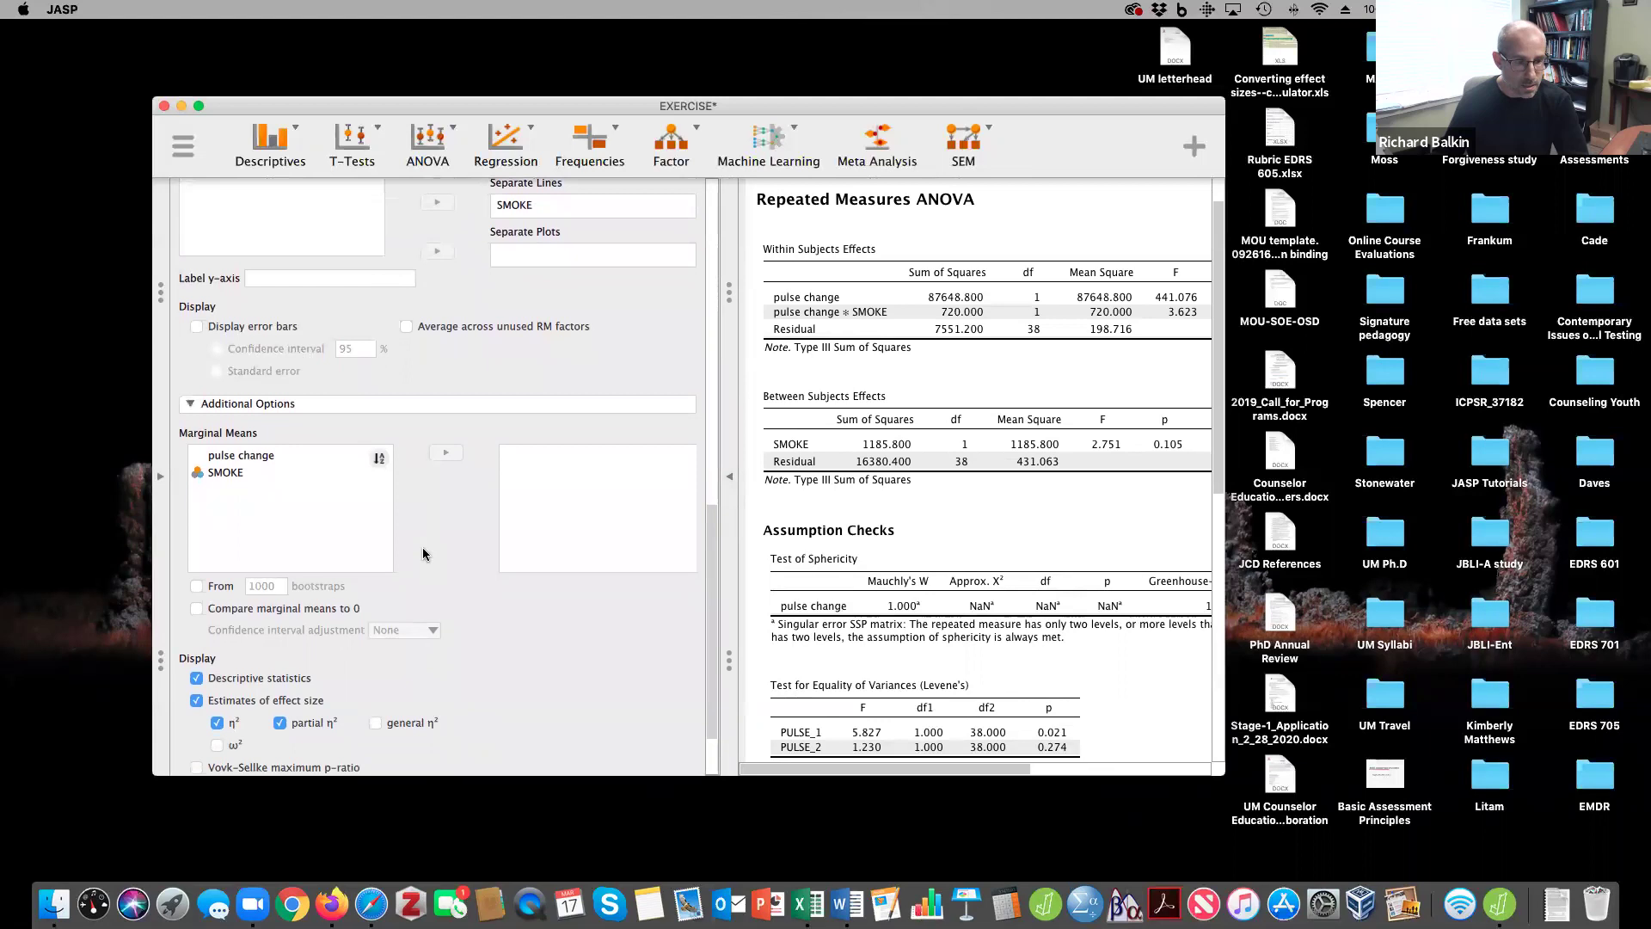
{"action": "scroll", "coordinate": [422, 553], "scroll_direction": "down", "scroll_amount": 1}
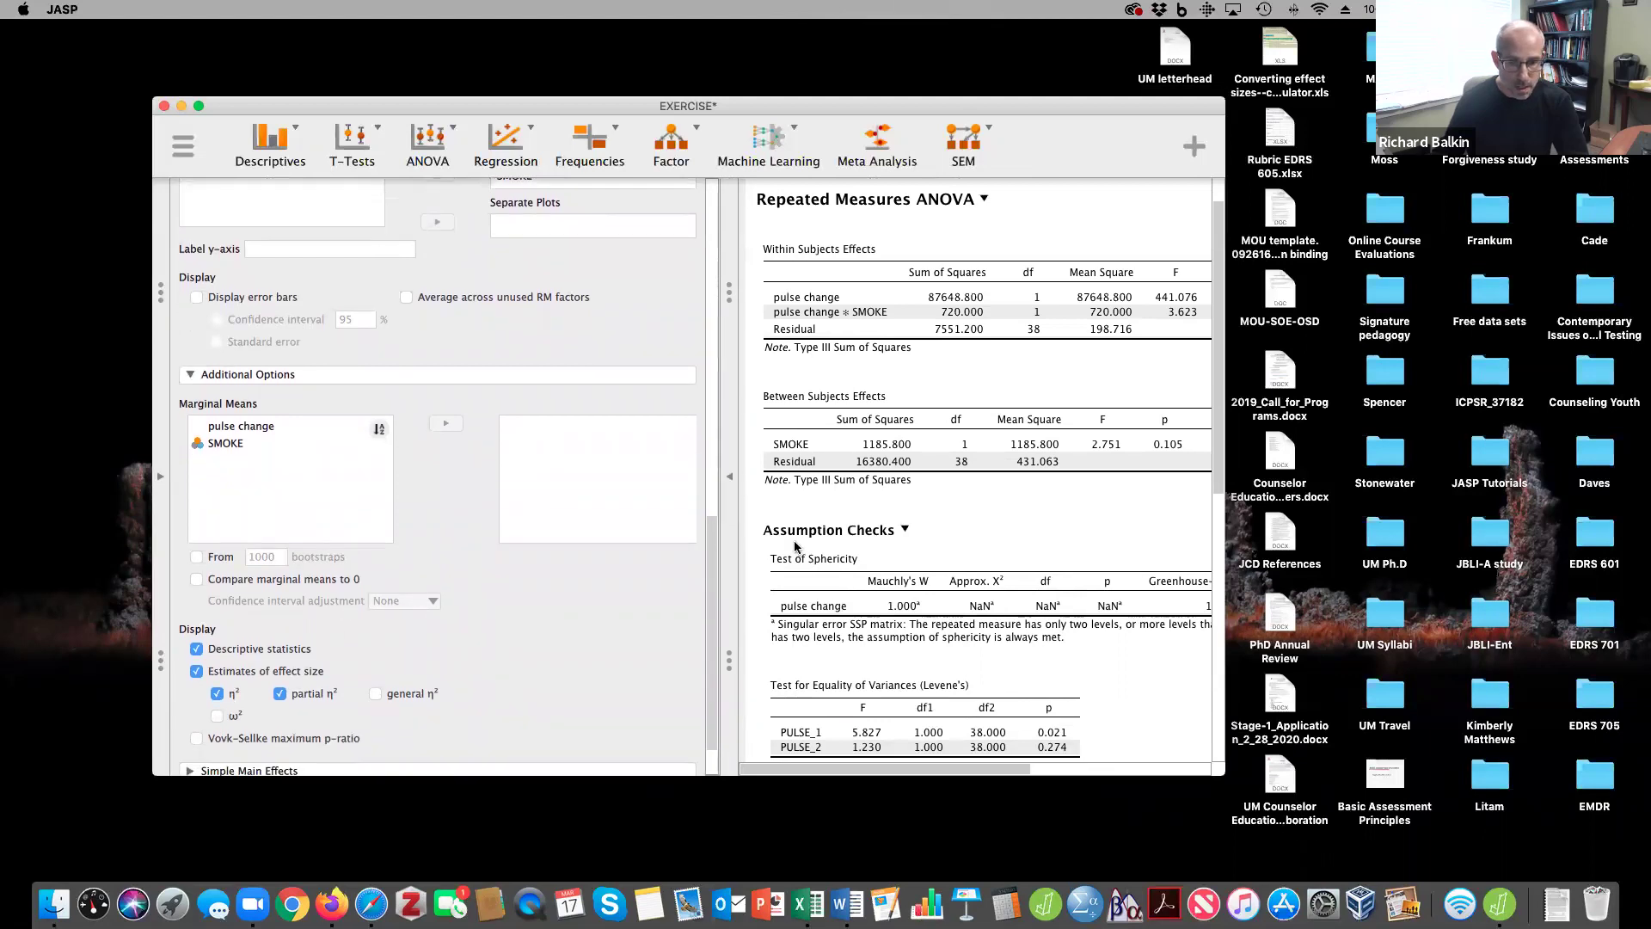
{"action": "scroll", "coordinate": [850, 592], "scroll_direction": "down", "scroll_amount": 10}
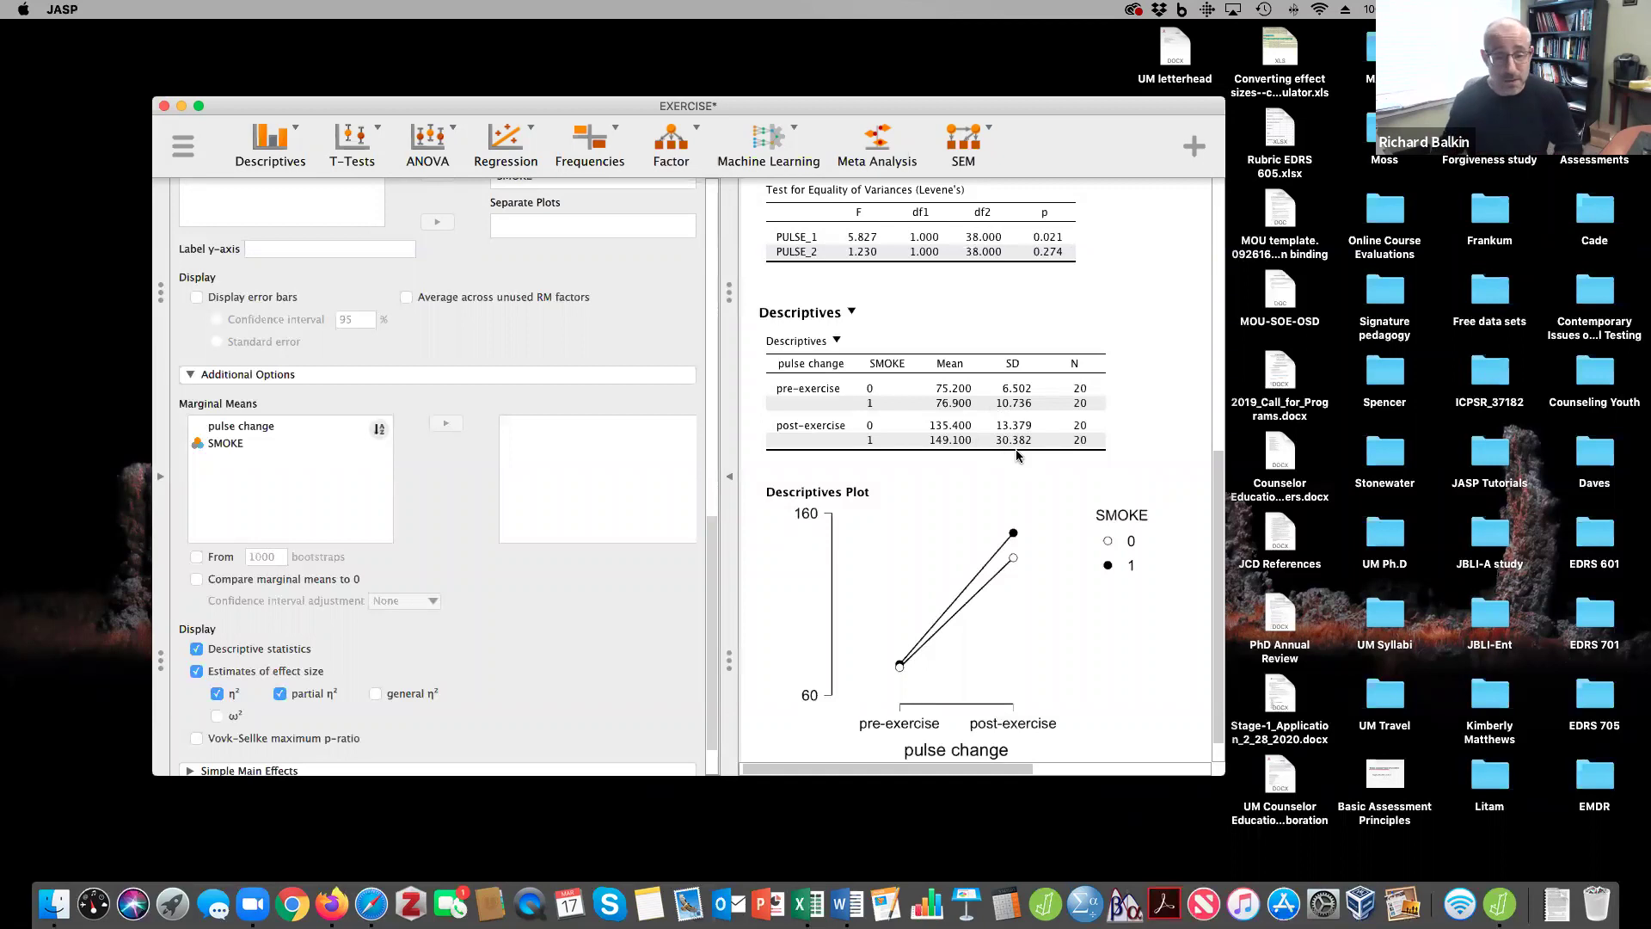
- Collapse the settings and scroll through the effect size, between-subjects and assumption check tables
{"action": "left_click", "coordinate": [729, 475]}
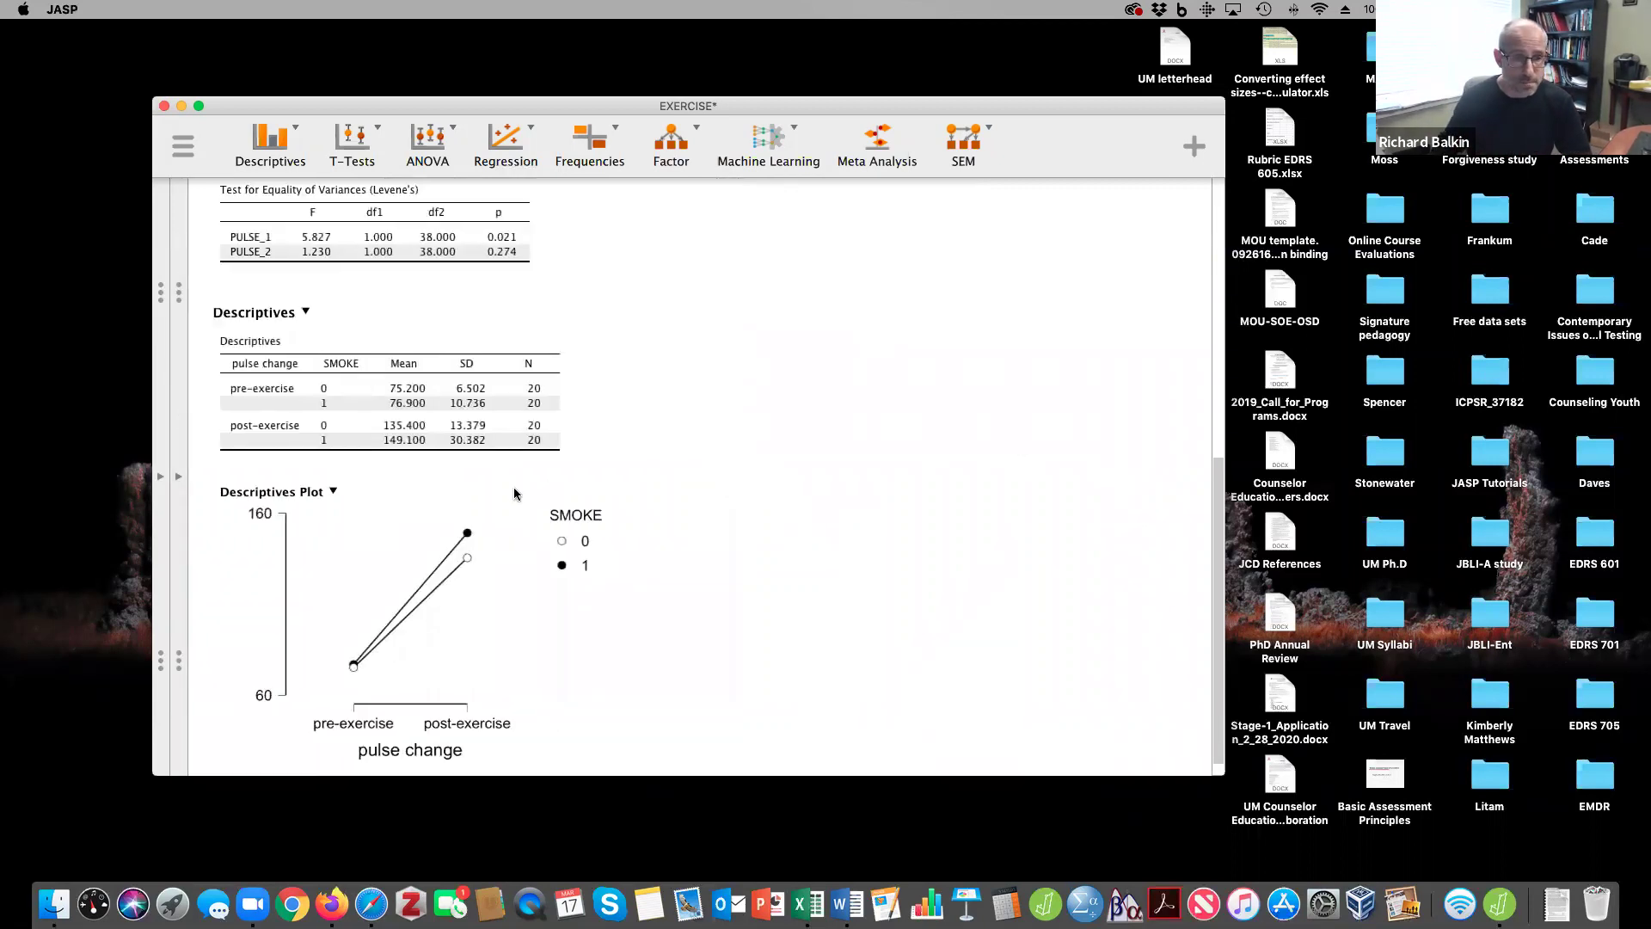
{"action": "scroll", "coordinate": [621, 396], "scroll_direction": "up", "scroll_amount": 5}
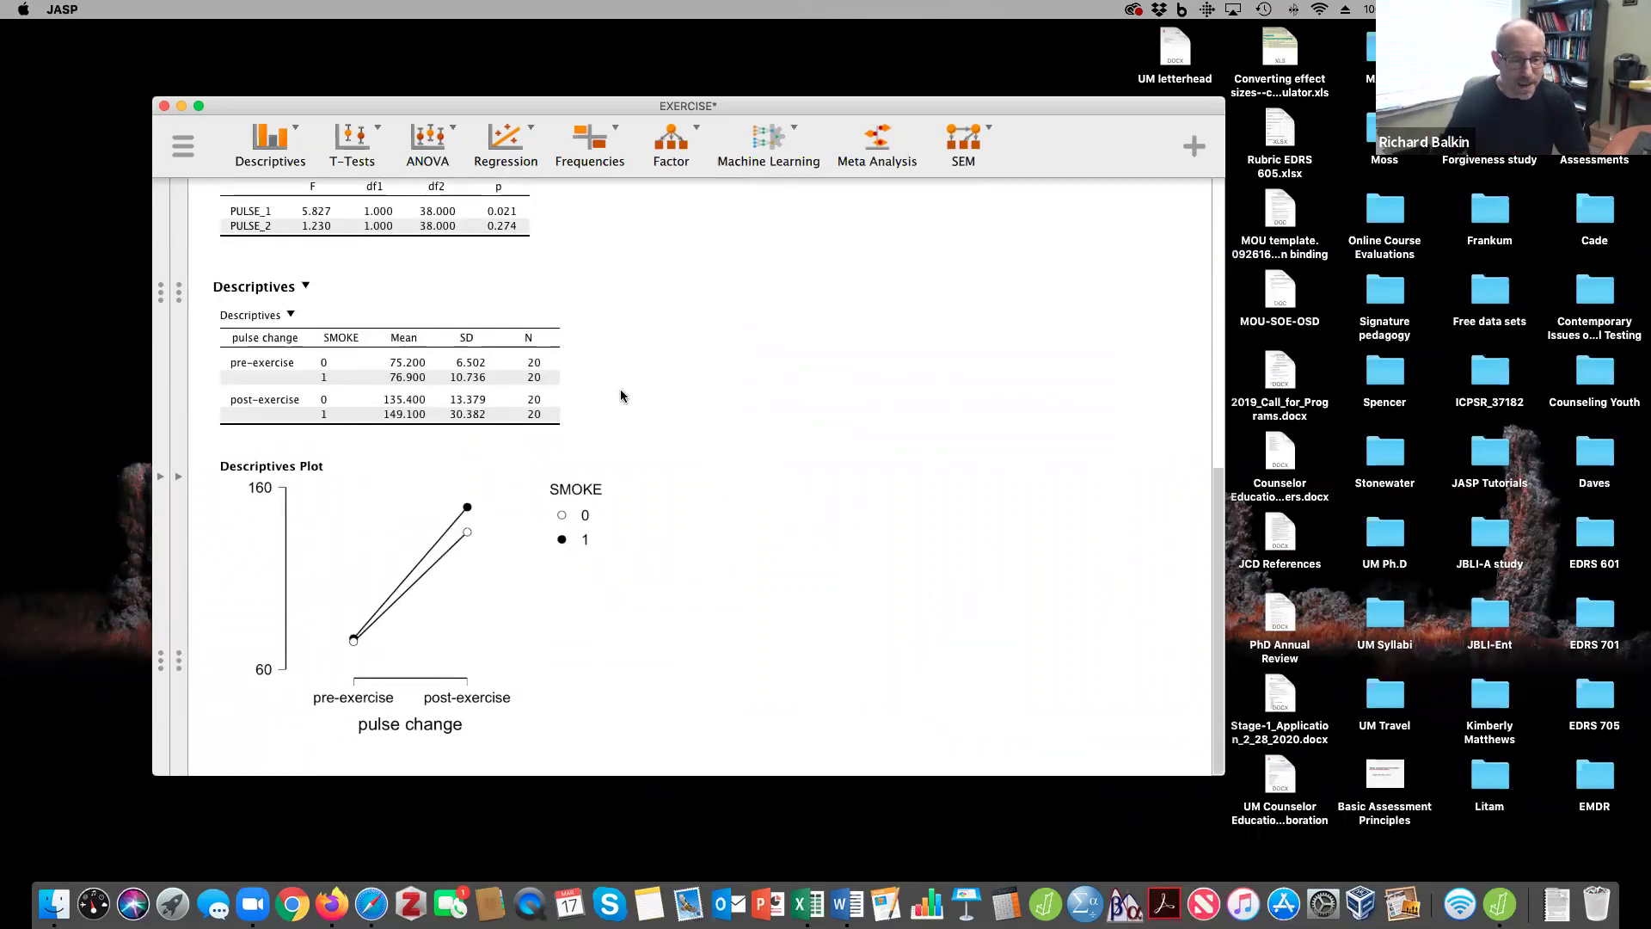
{"action": "scroll", "coordinate": [621, 395], "scroll_direction": "up", "scroll_amount": 5}
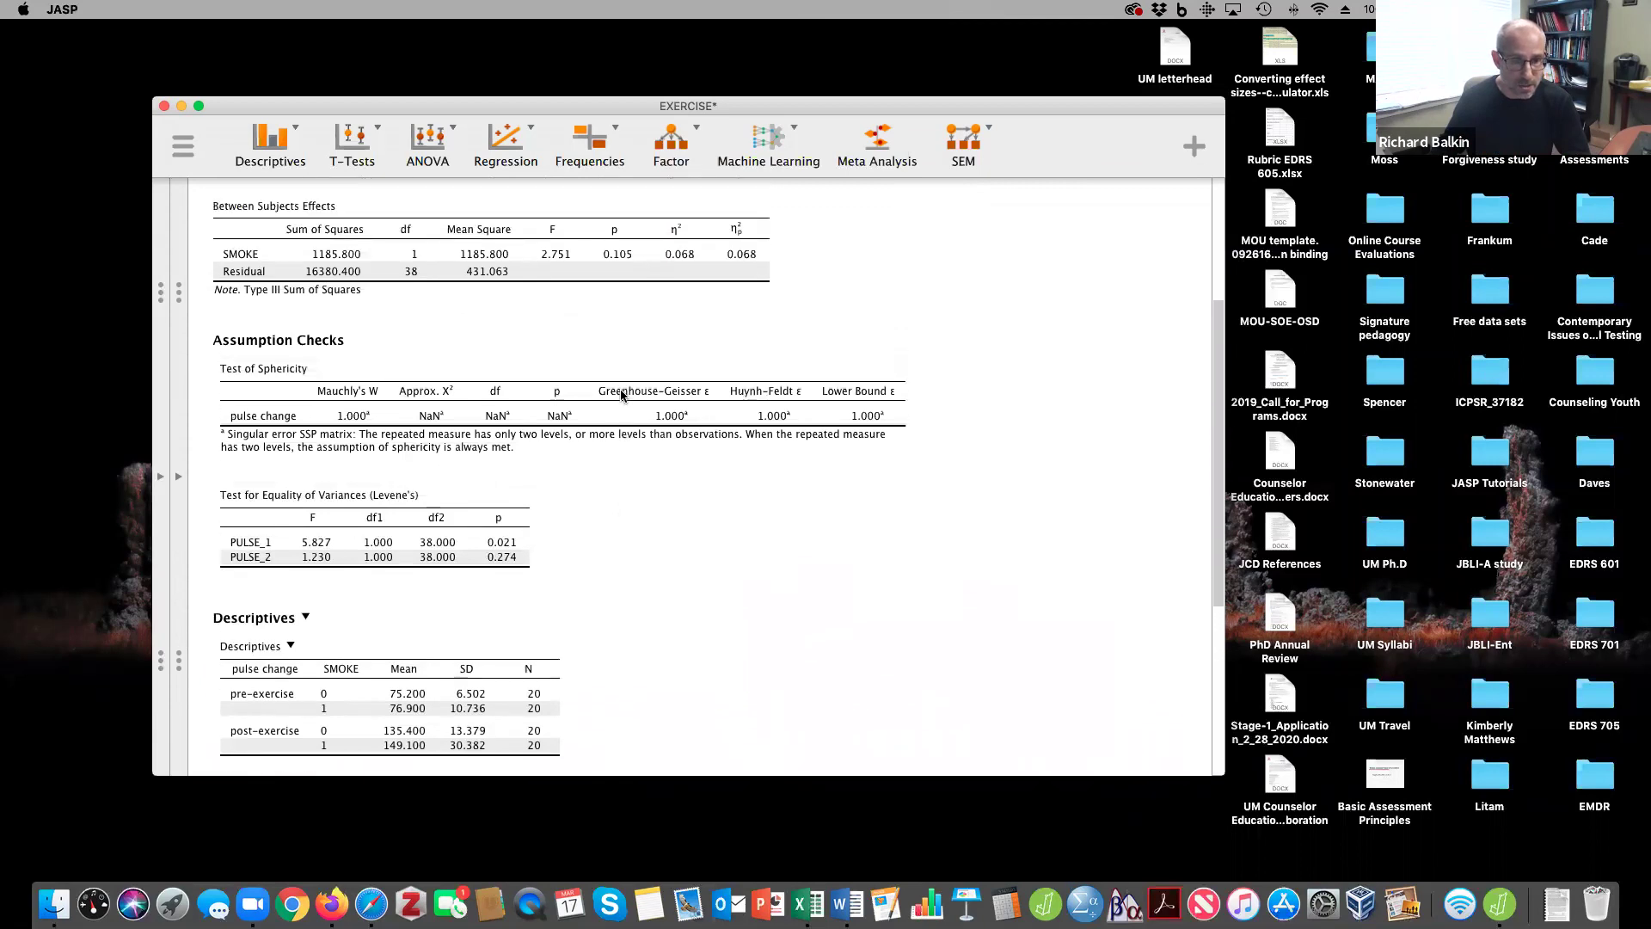
{"action": "scroll", "coordinate": [620, 394], "scroll_direction": "up", "scroll_amount": 3}
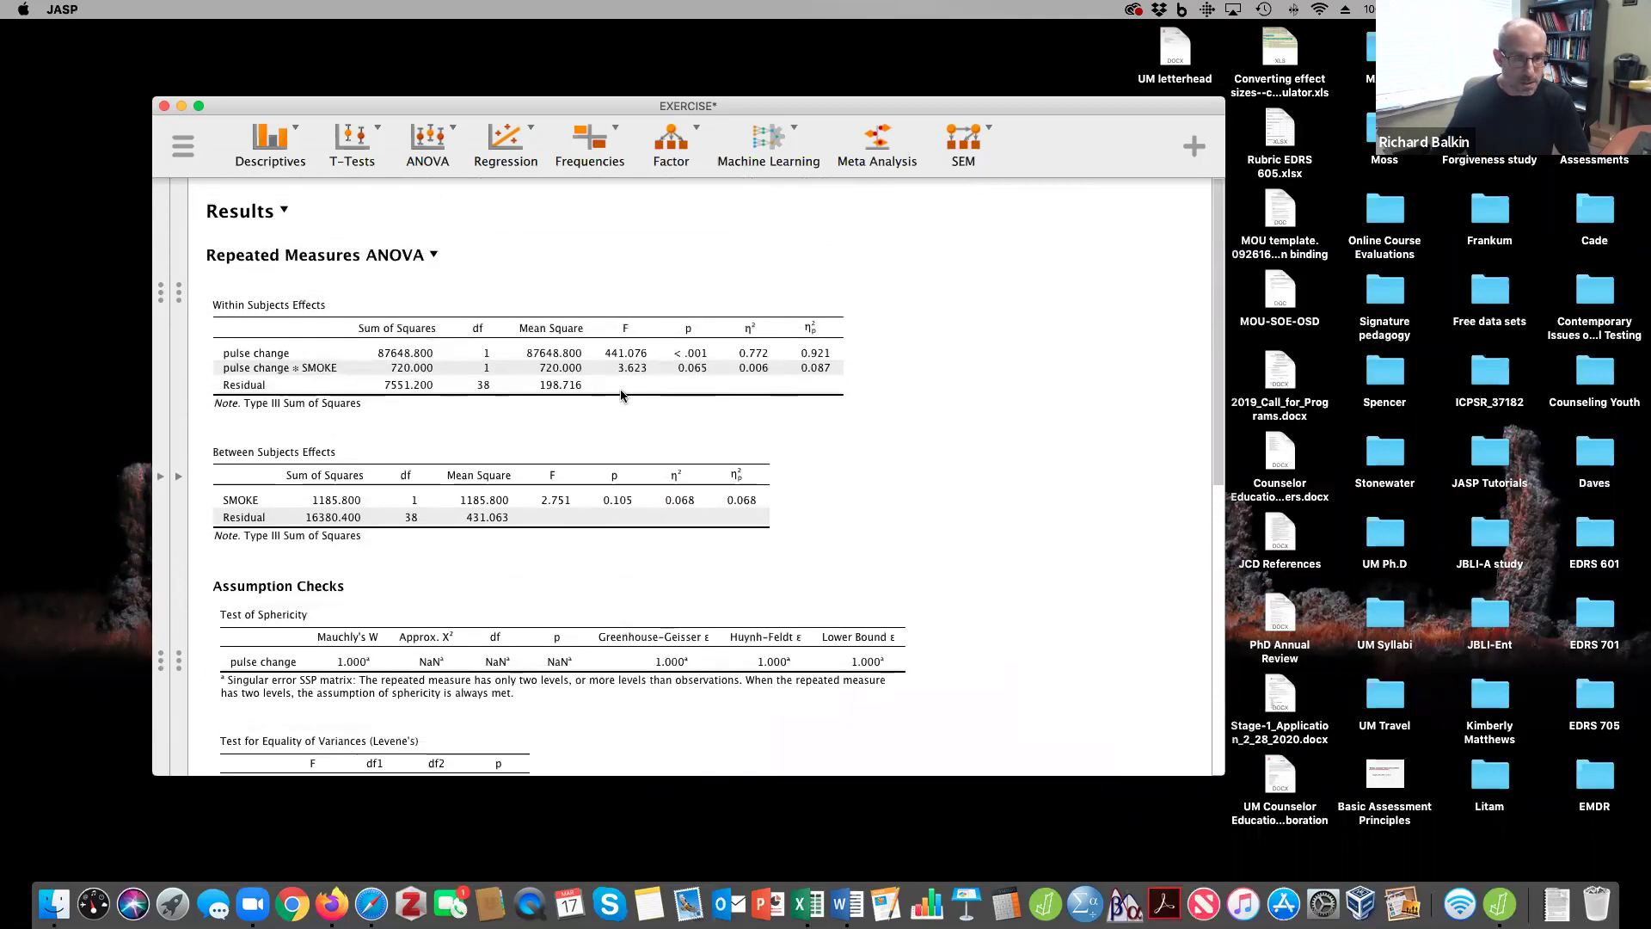
{"action": "scroll", "coordinate": [621, 394], "scroll_direction": "down", "scroll_amount": 2}
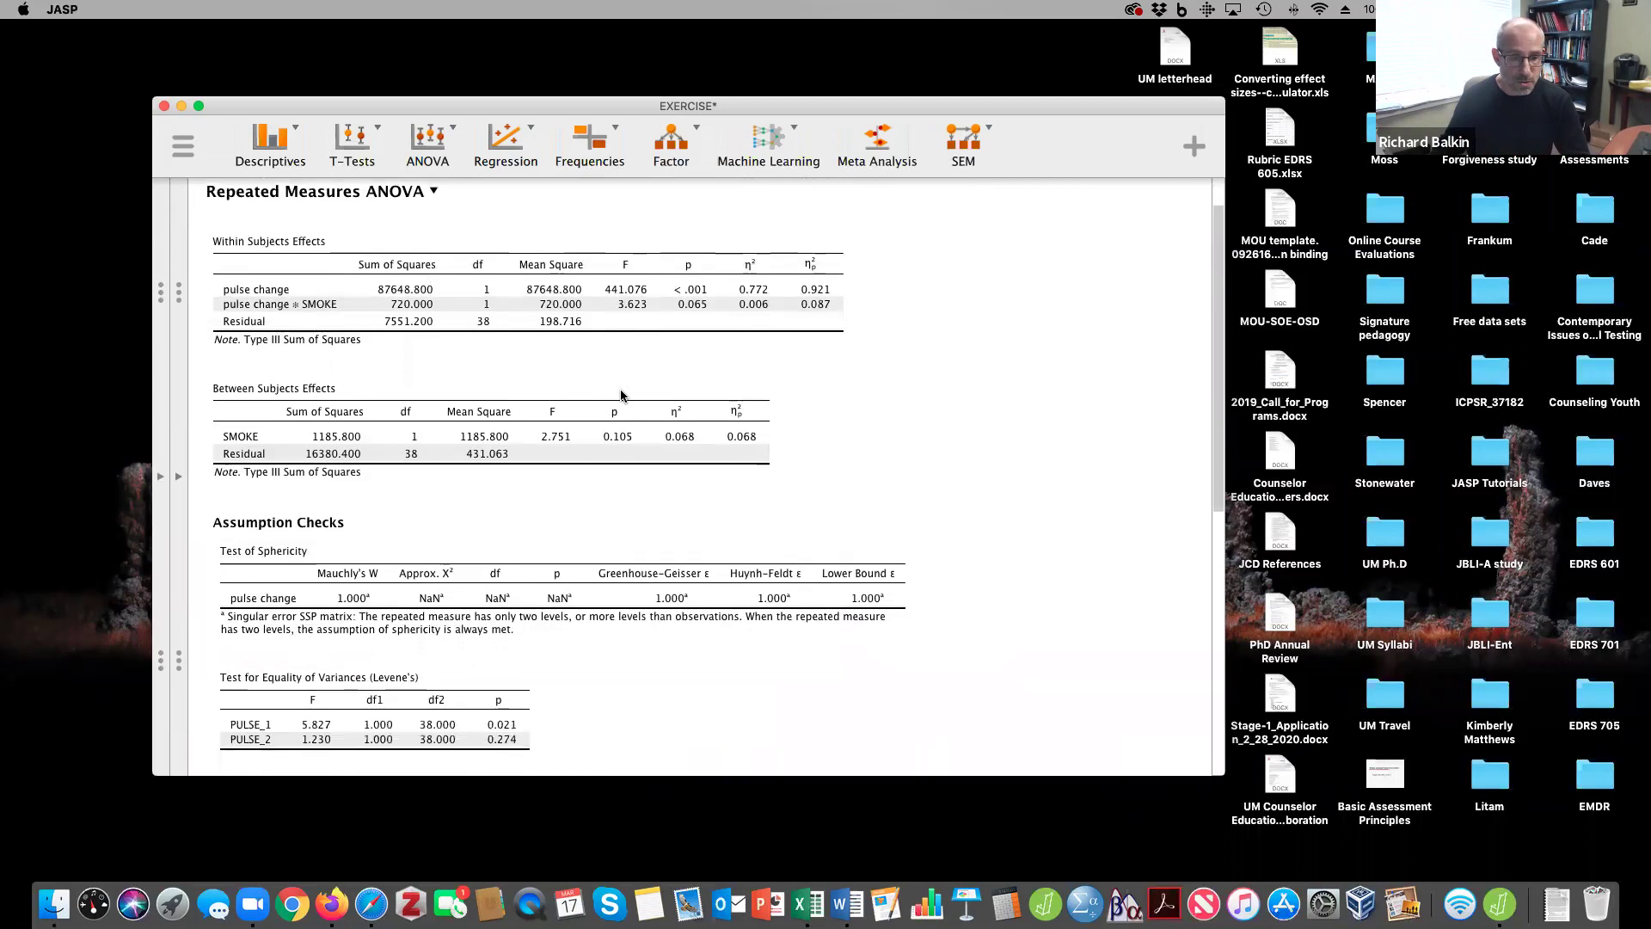
{"action": "scroll", "coordinate": [621, 395], "scroll_direction": "down", "scroll_amount": 15}
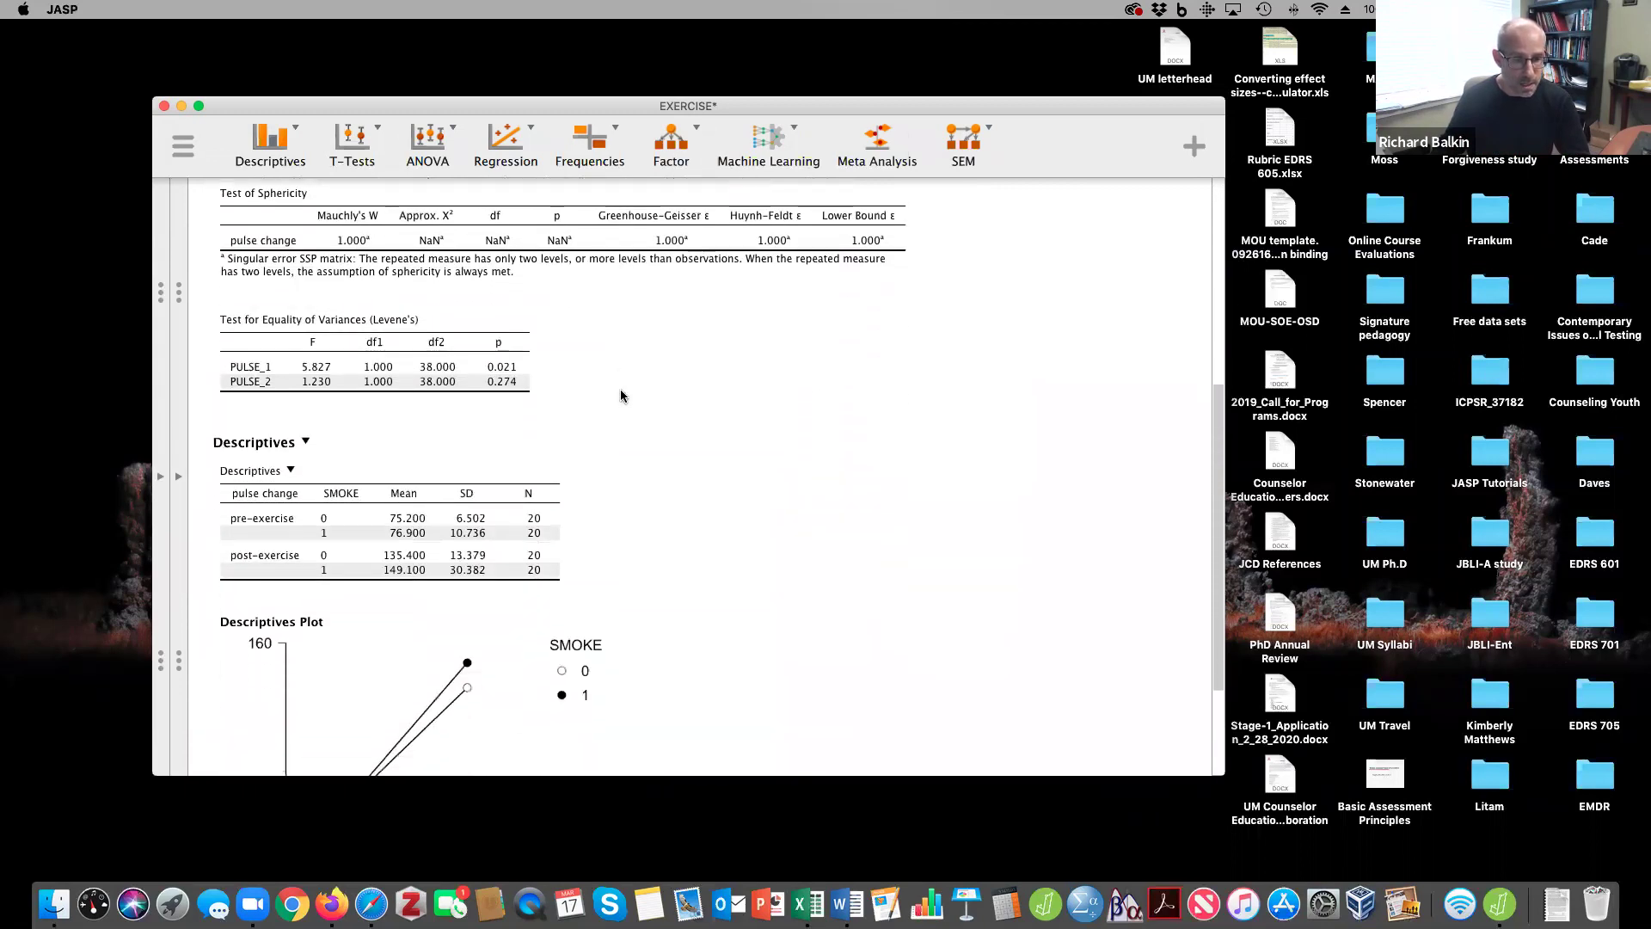
{"action": "scroll", "coordinate": [621, 396], "scroll_direction": "down", "scroll_amount": 3}
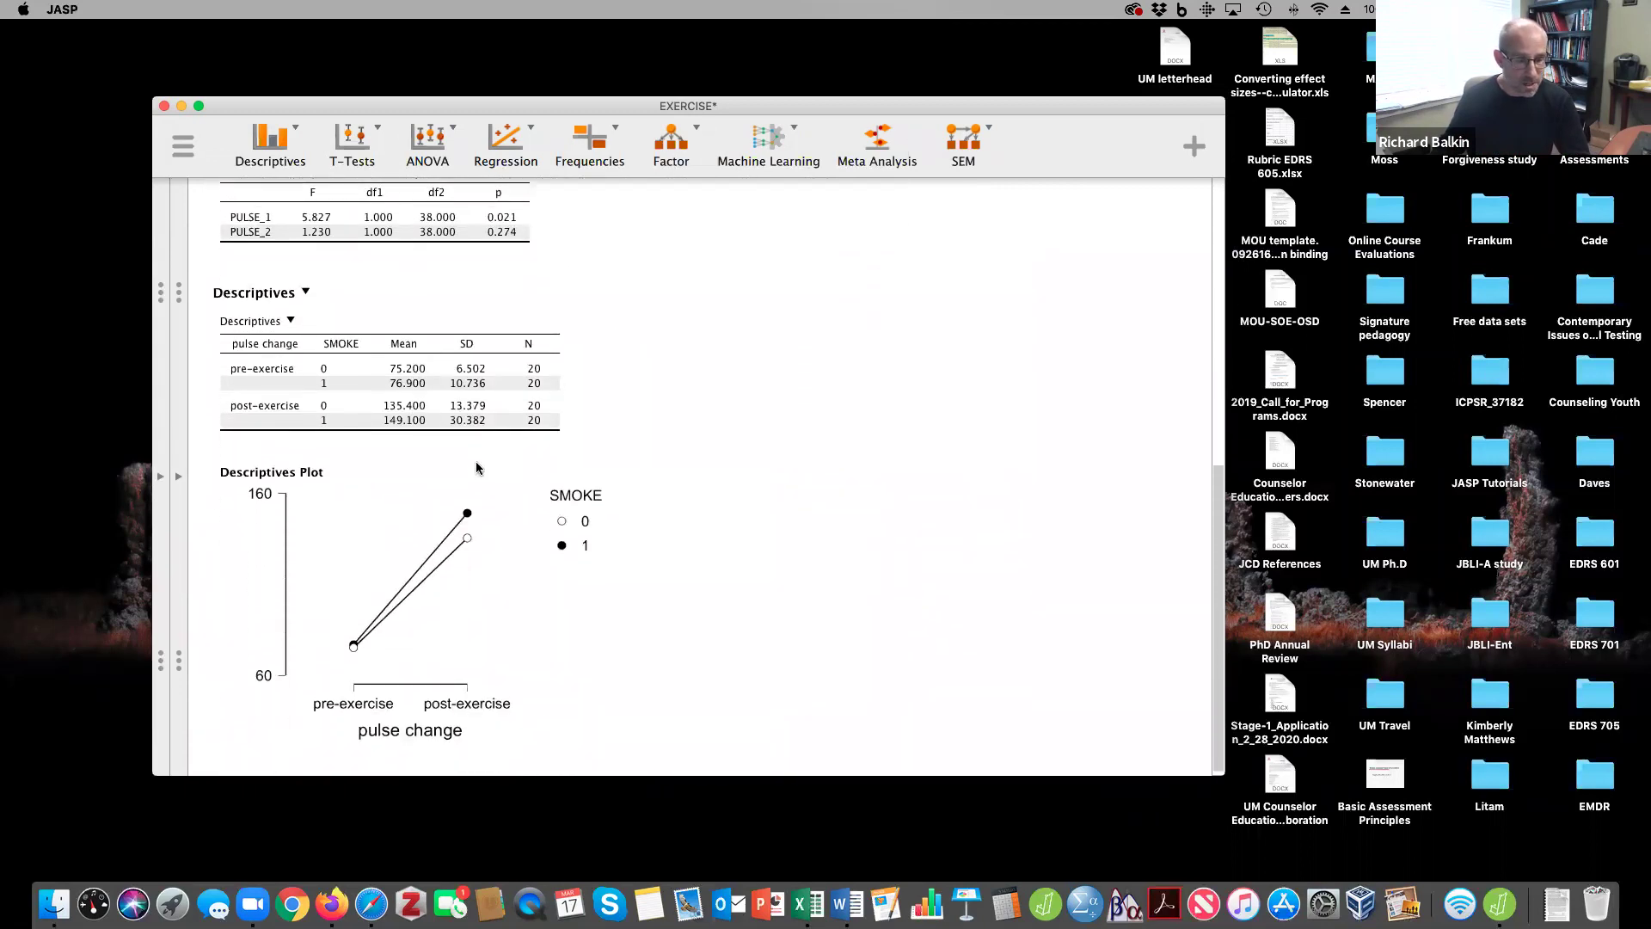
{"action": "scroll", "coordinate": [478, 466], "scroll_direction": "up", "scroll_amount": 5}
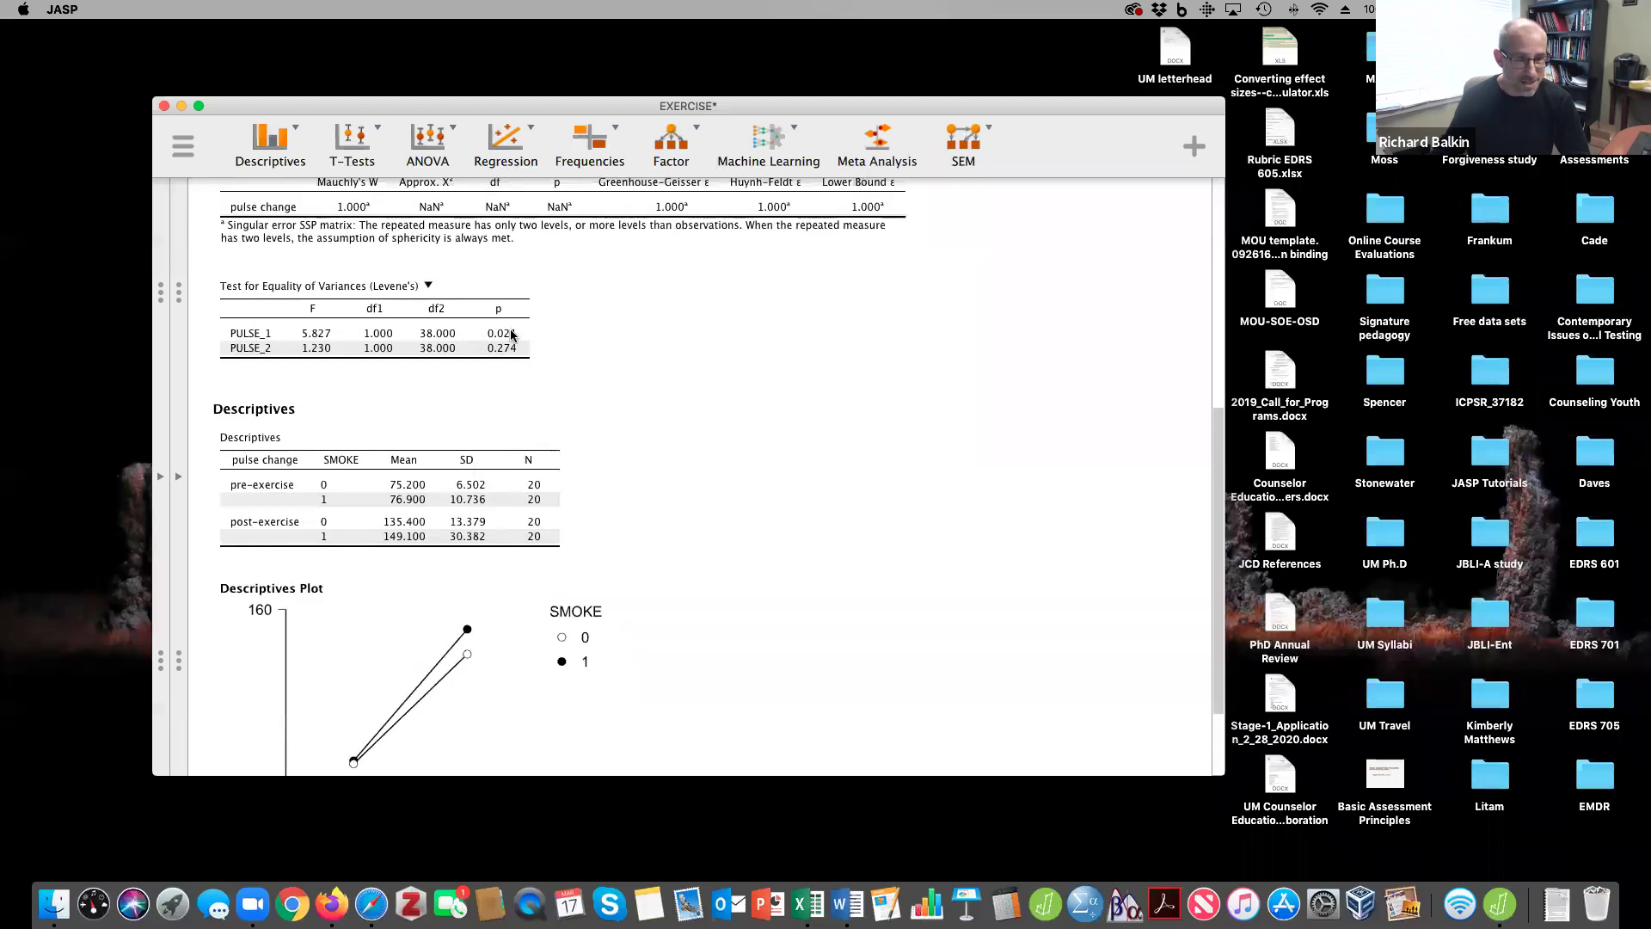
{"action": "scroll", "coordinate": [521, 347], "scroll_direction": "up", "scroll_amount": 10}
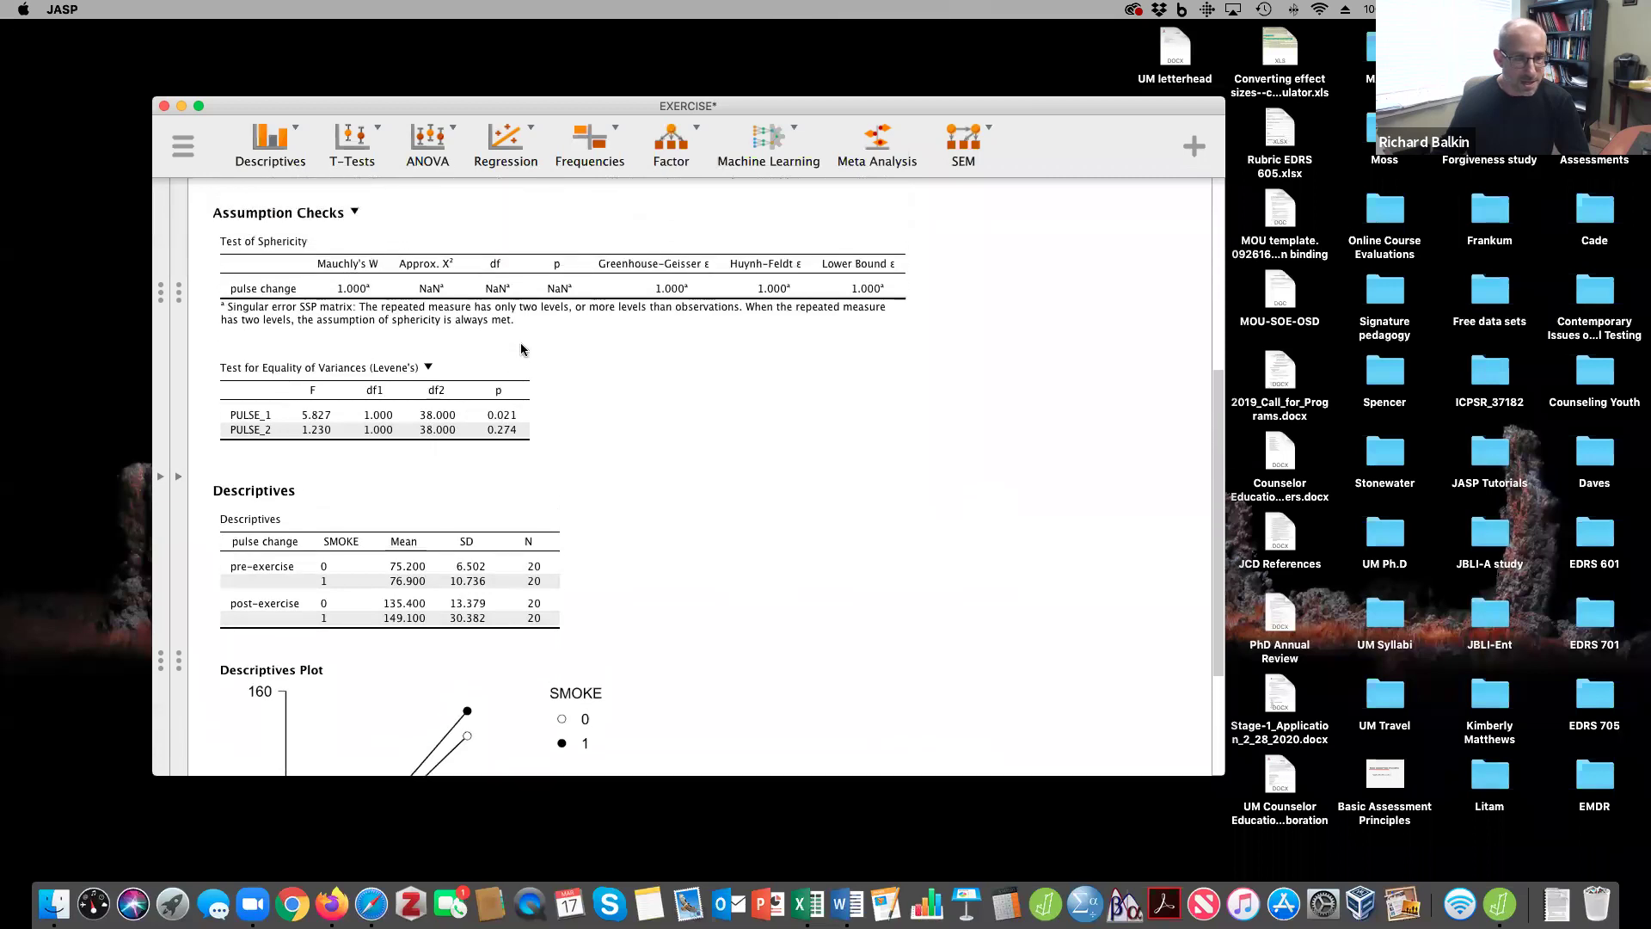
{"action": "scroll", "coordinate": [521, 348], "scroll_direction": "up", "scroll_amount": 4}
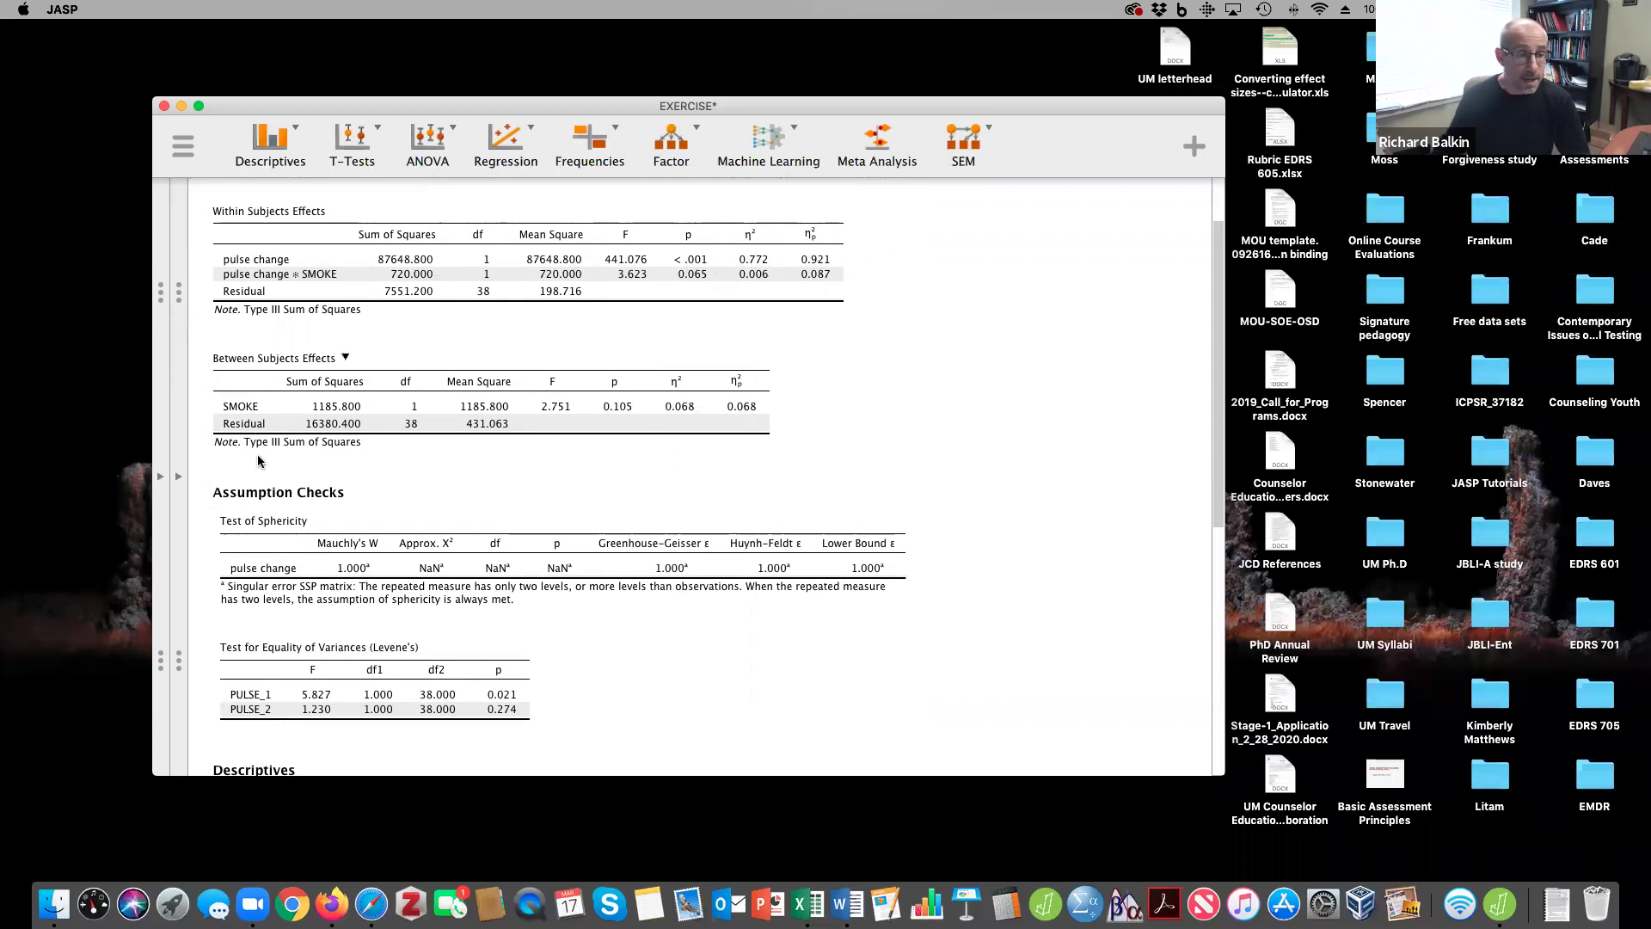
- Switch to the data view and add a new computed column named 'pulse change'
{"action": "left_click", "coordinate": [179, 478]}
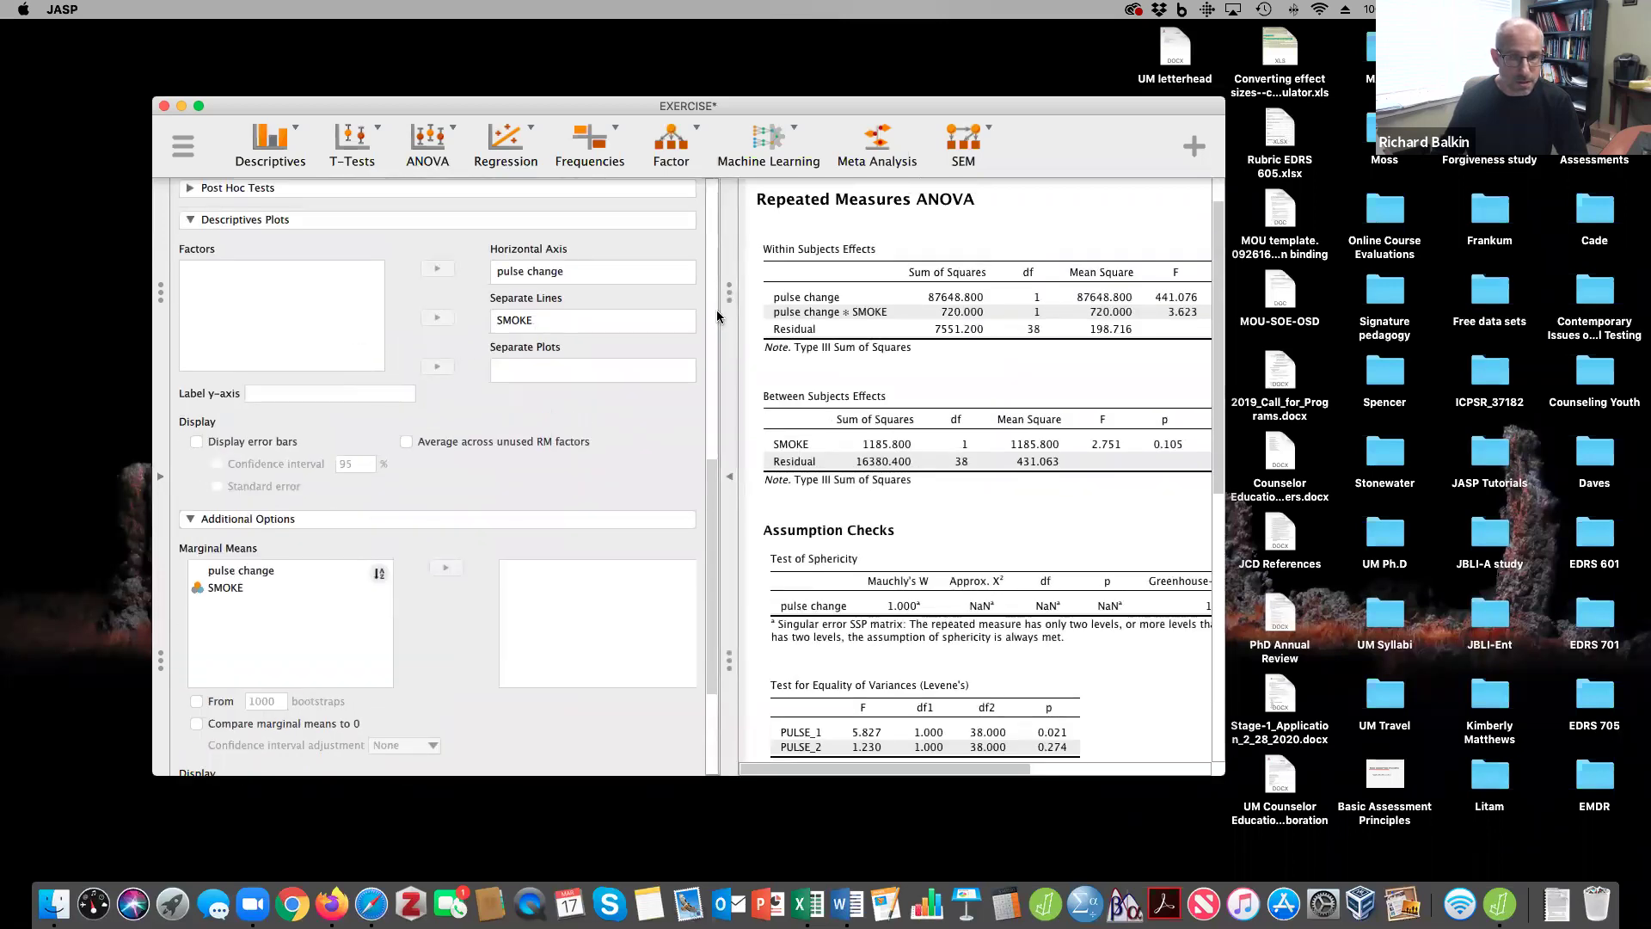
{"action": "left_click_drag", "start_coordinate": [710, 440], "coordinate": [719, 168]}
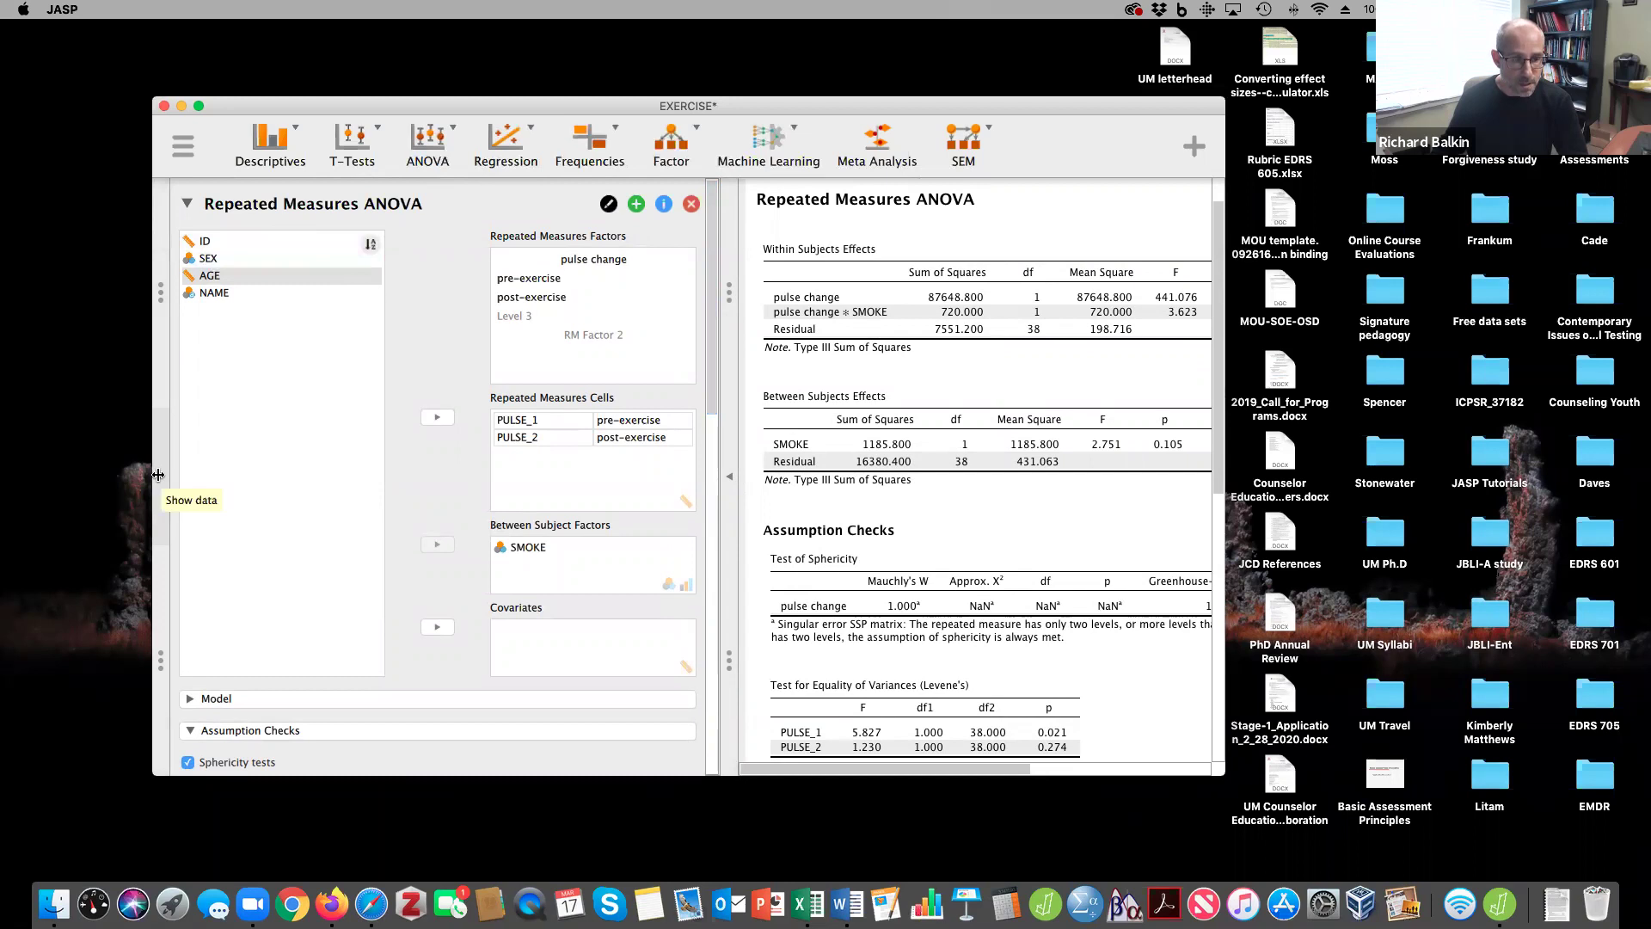
{"action": "left_click", "coordinate": [158, 474]}
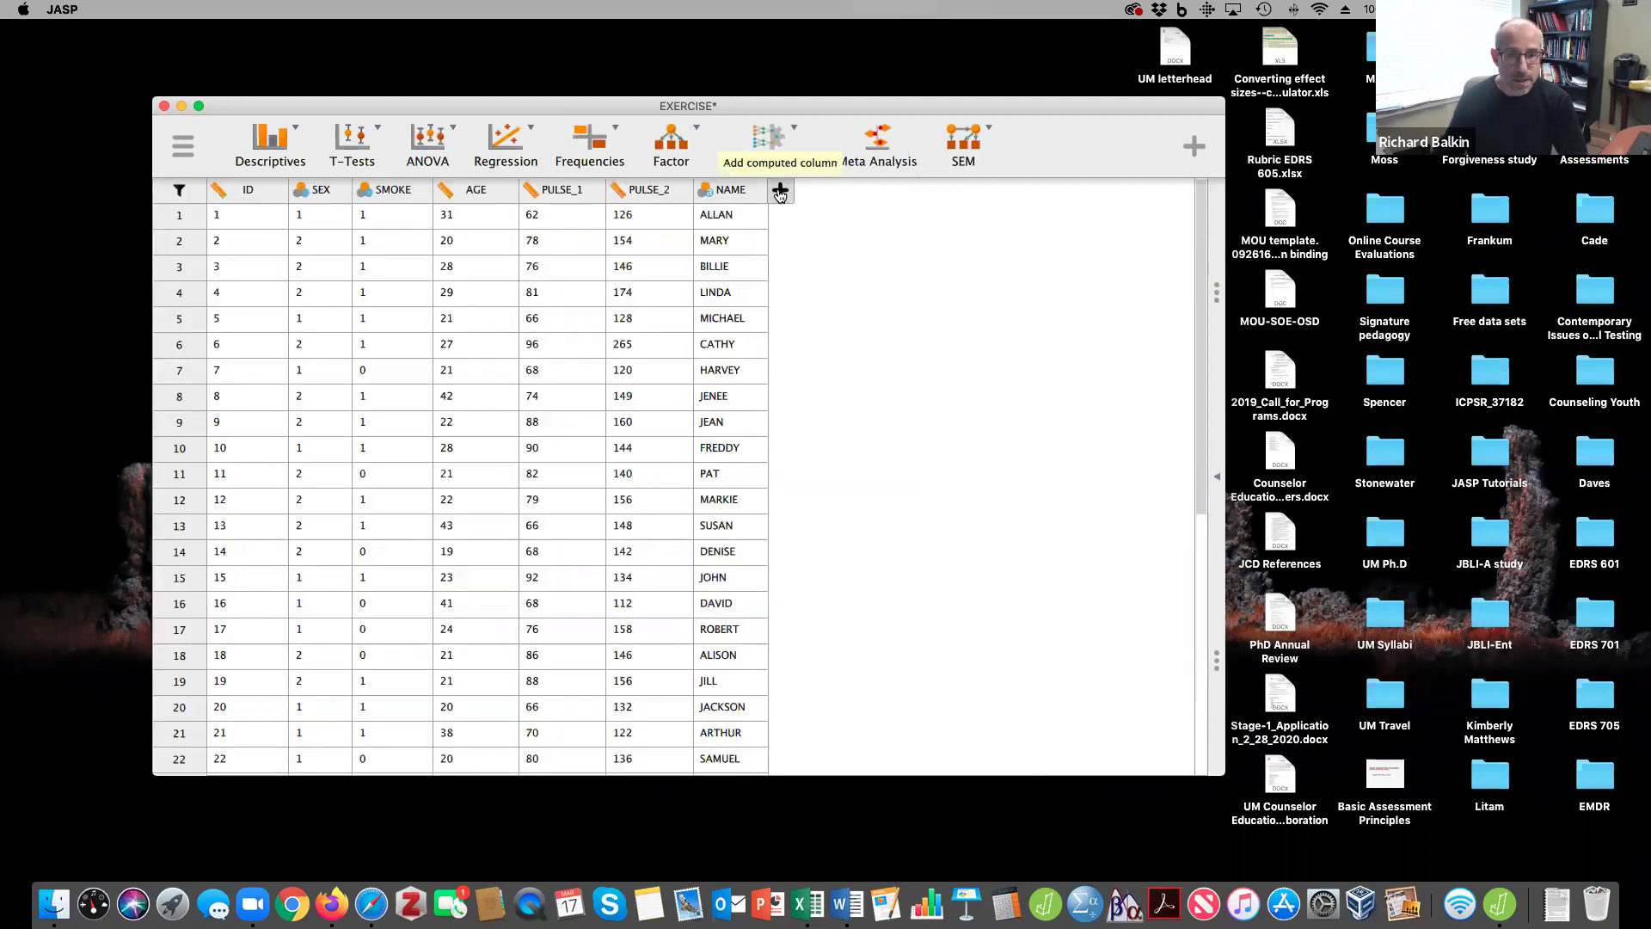
{"action": "left_click", "coordinate": [780, 191]}
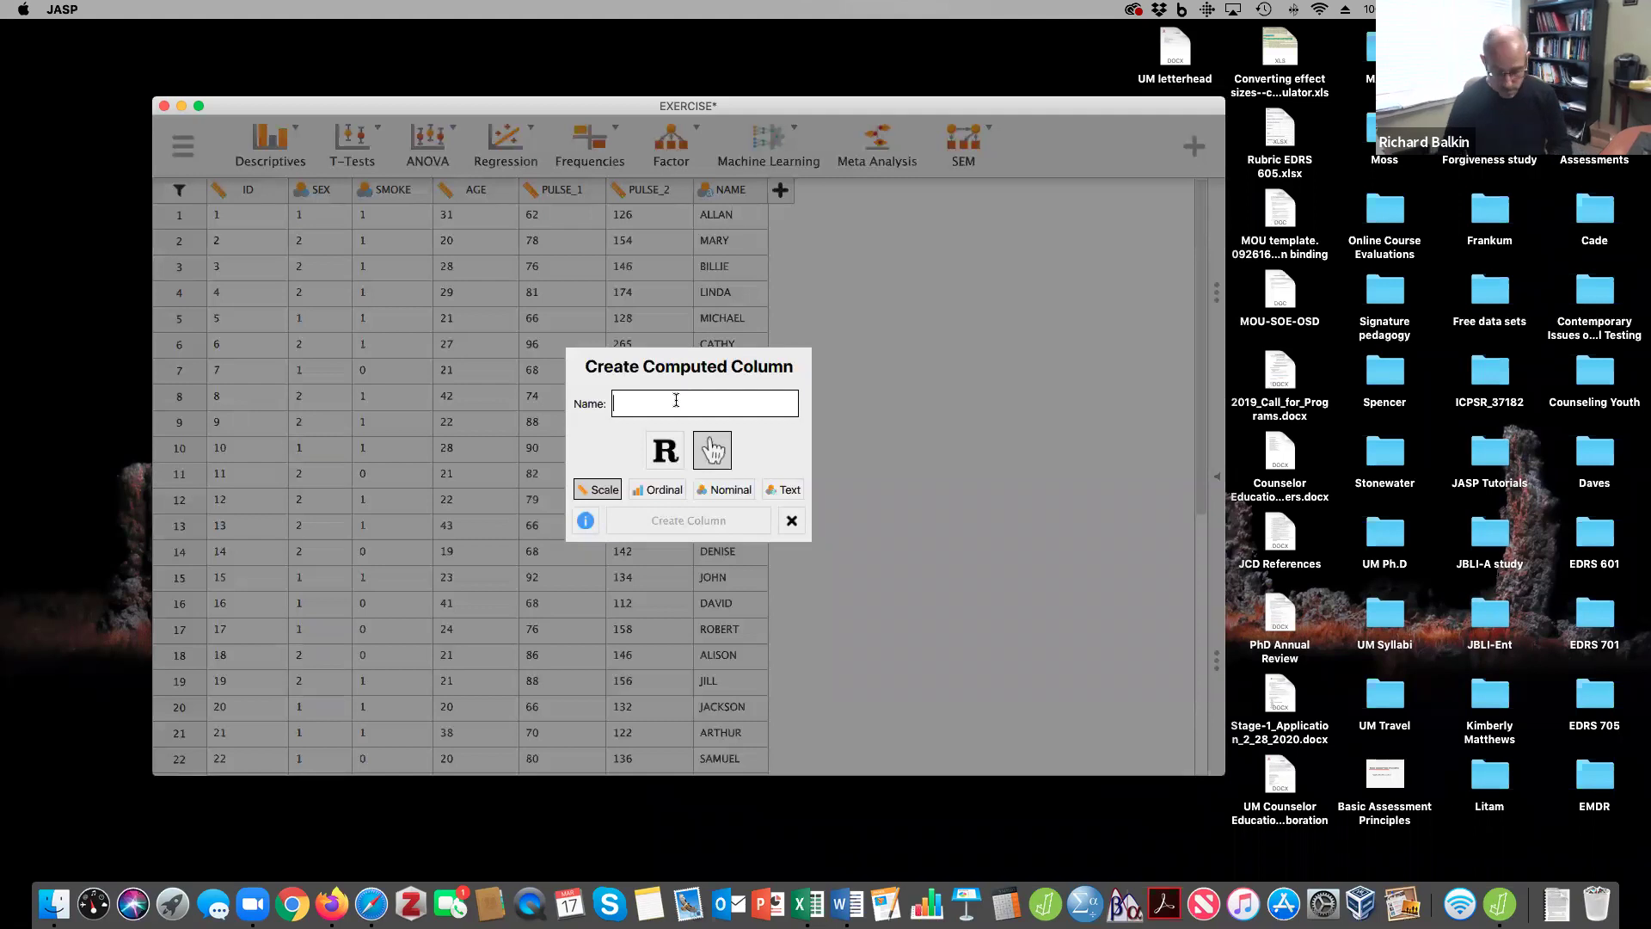
{"action": "type", "text": "pulse"}
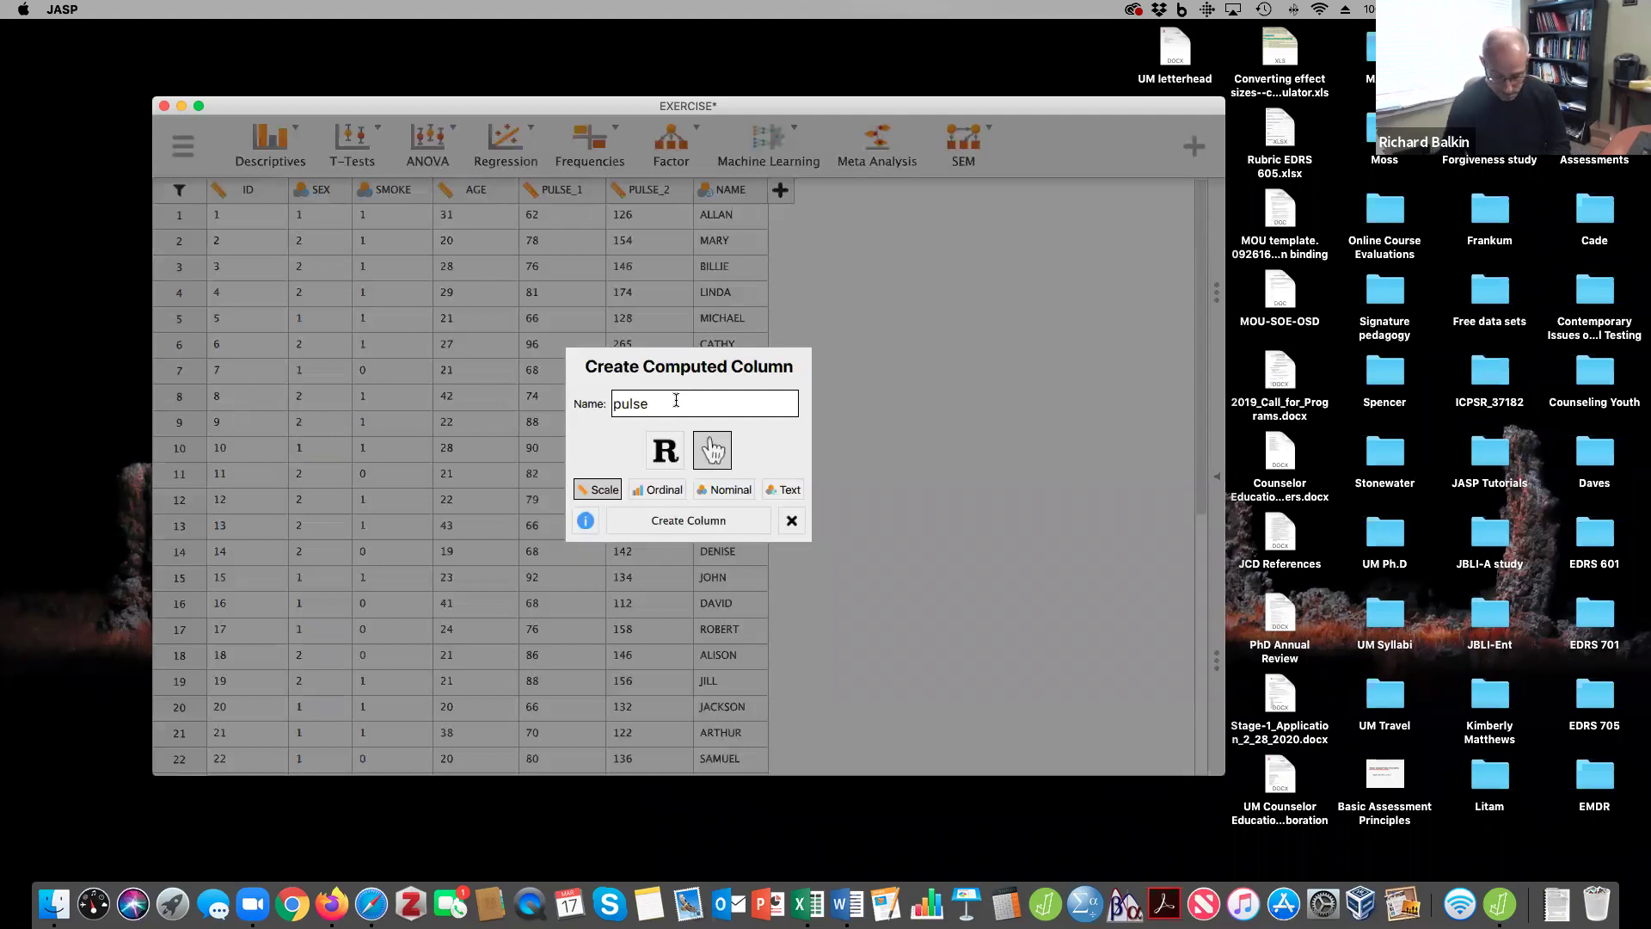
{"action": "type", "text": " change"}
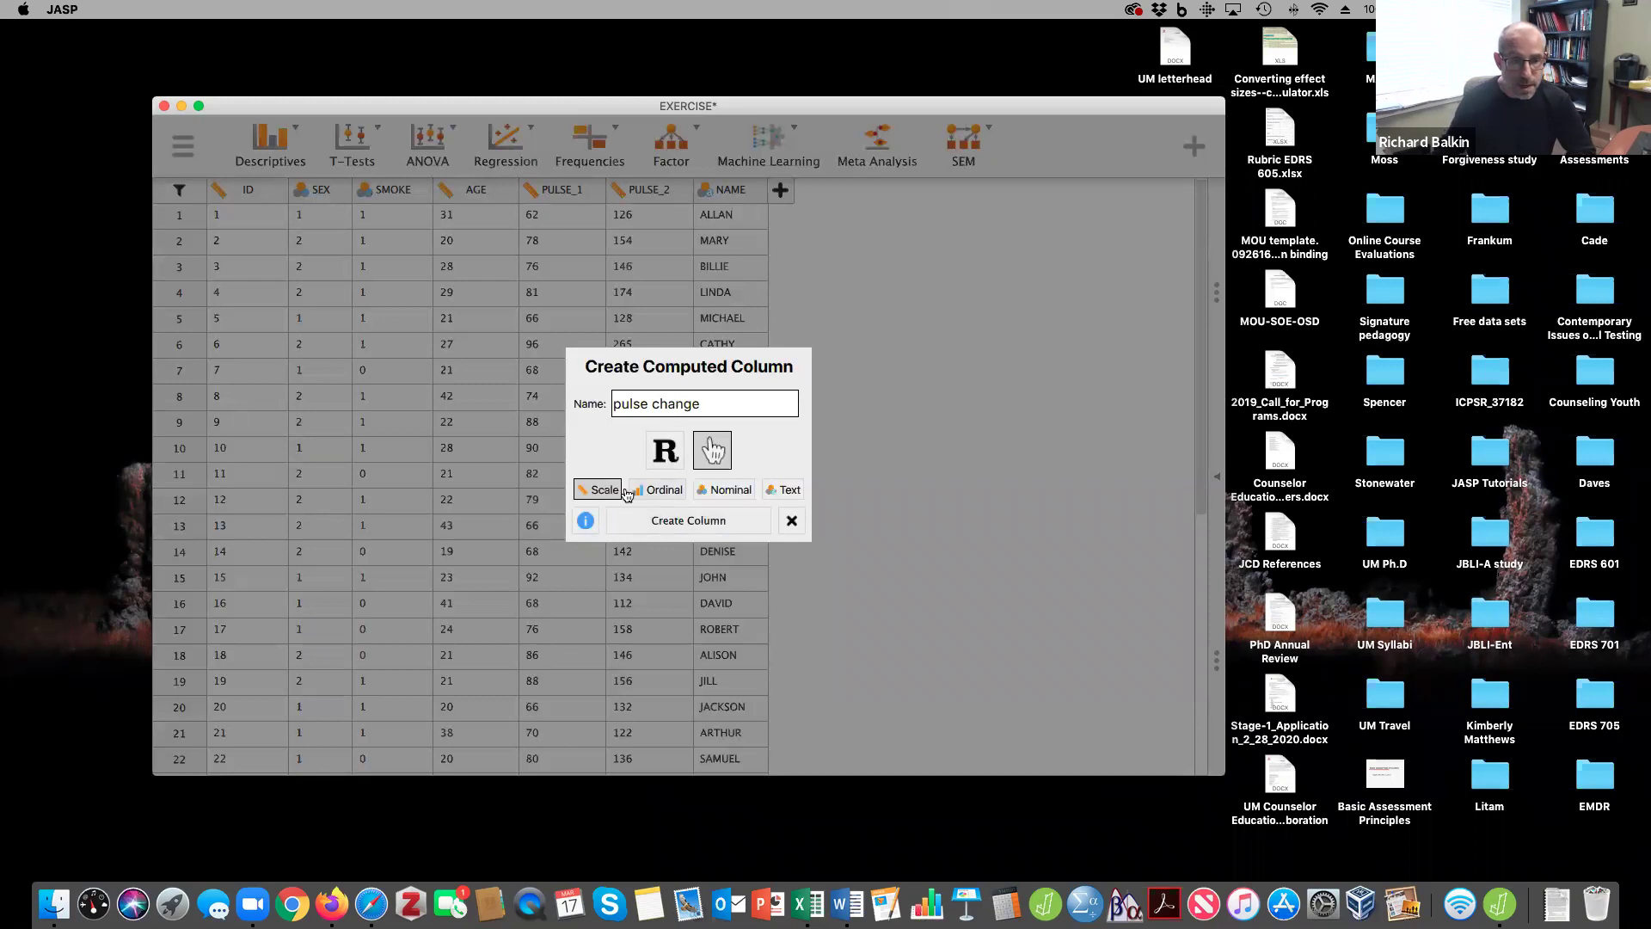
{"action": "left_click", "coordinate": [701, 523]}
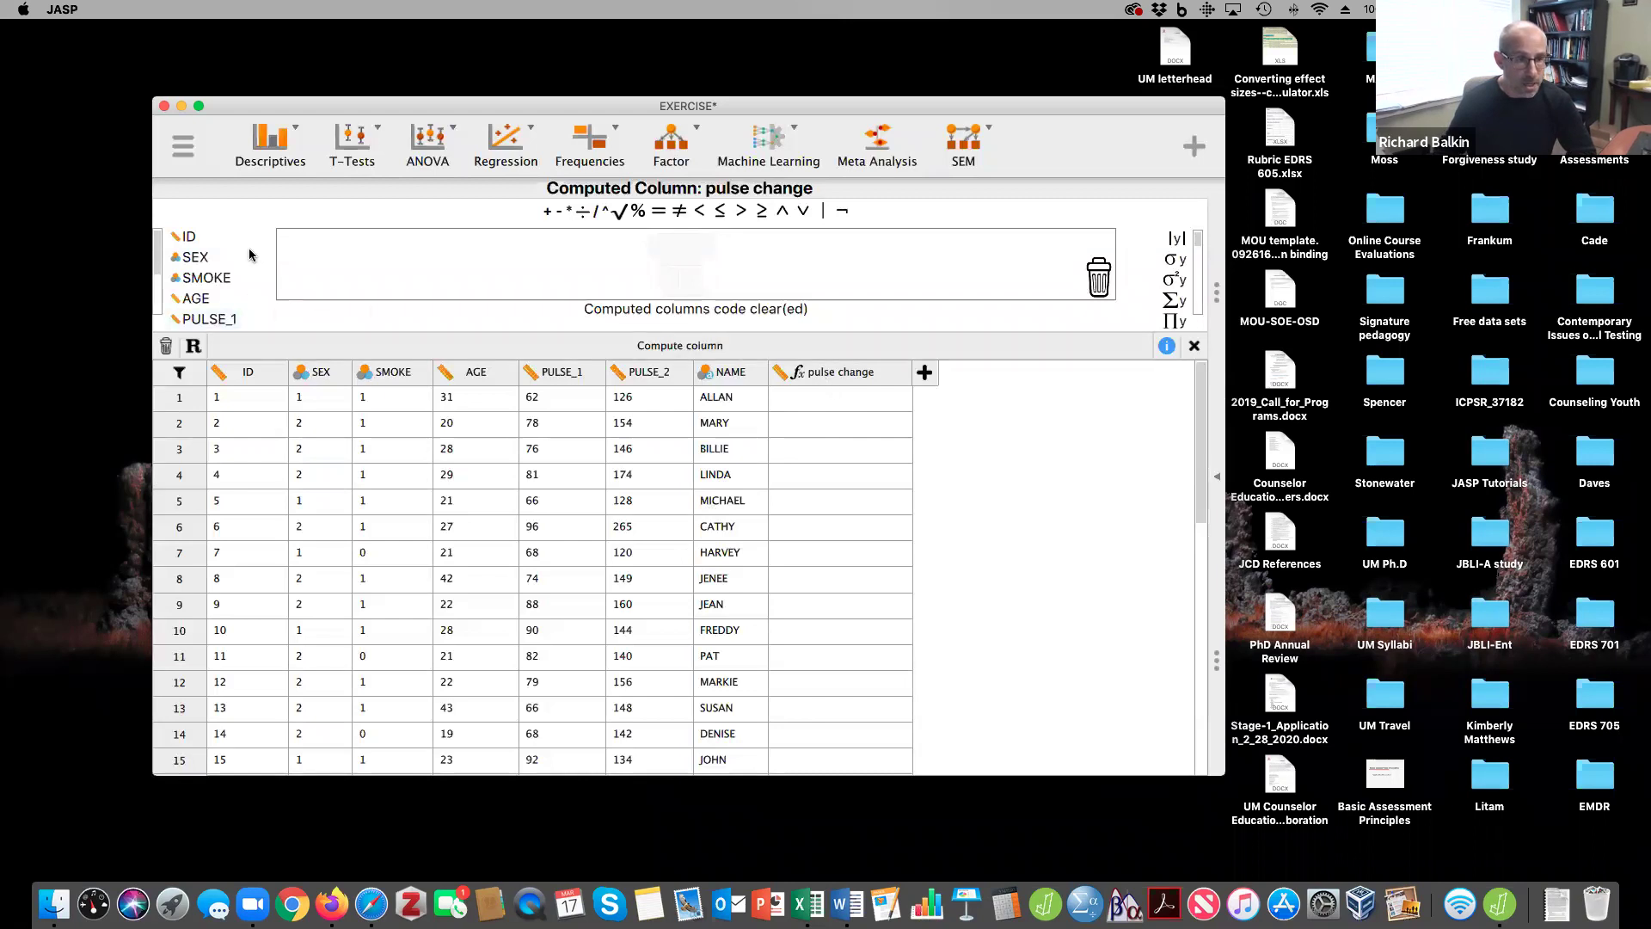
- Fill the column with the formula PULSE_2 − PULSE_1 and compute it
{"action": "scroll", "coordinate": [231, 310], "scroll_direction": "down", "scroll_amount": 3}
{"action": "double_click", "coordinate": [228, 271]}
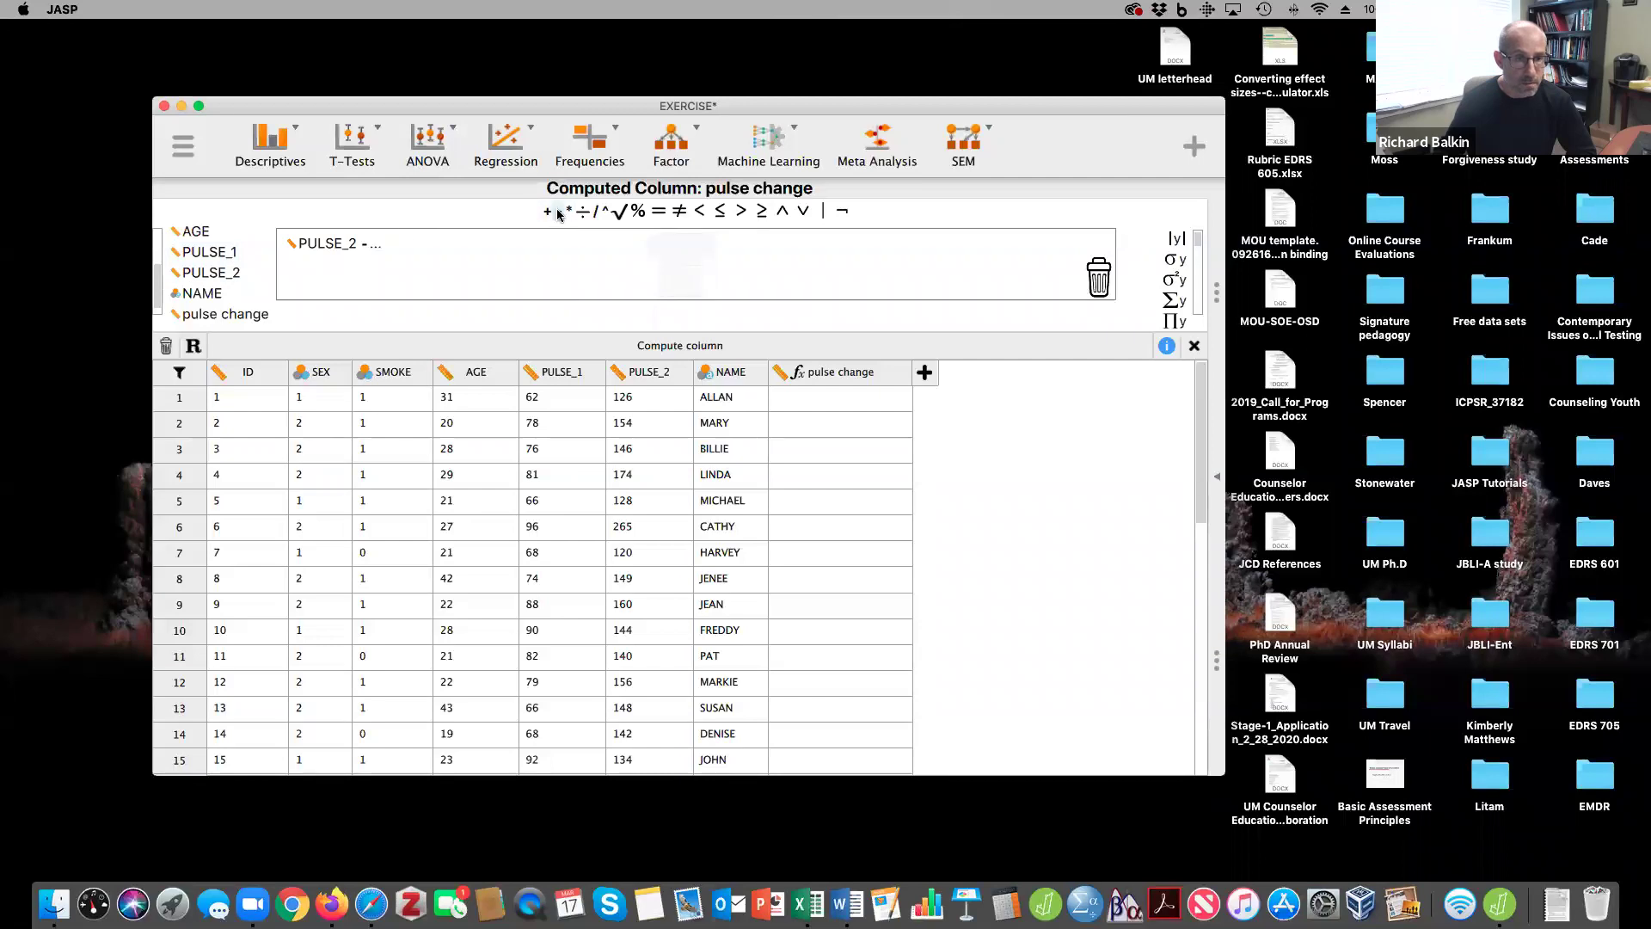
{"action": "double_click", "coordinate": [210, 252]}
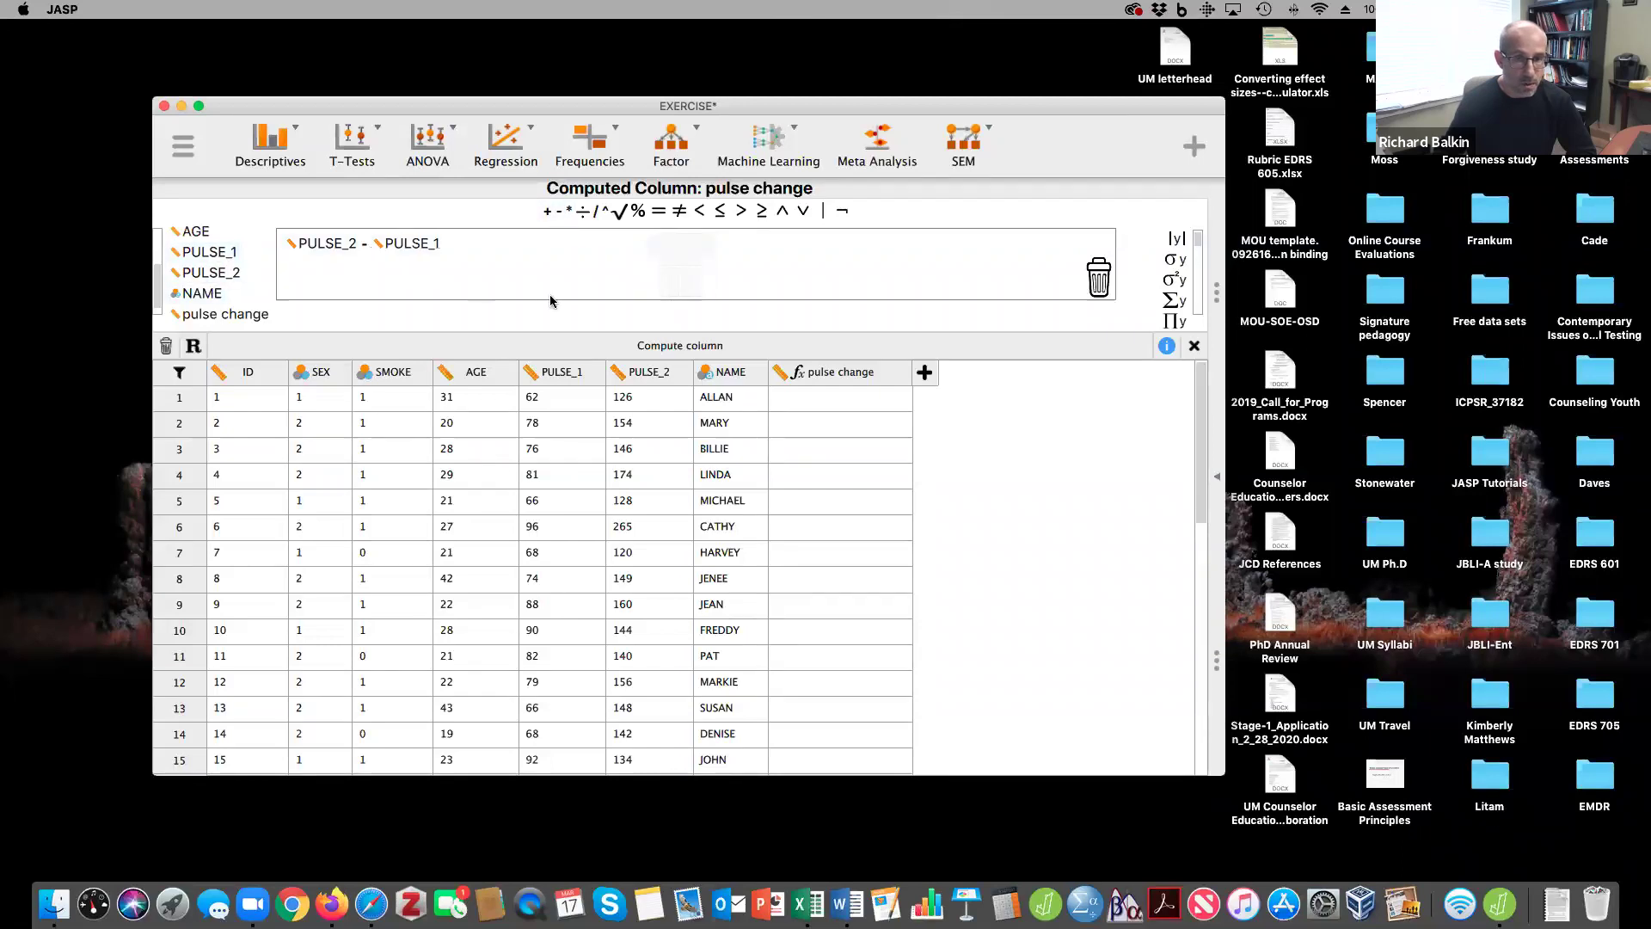
{"action": "left_click", "coordinate": [677, 347]}
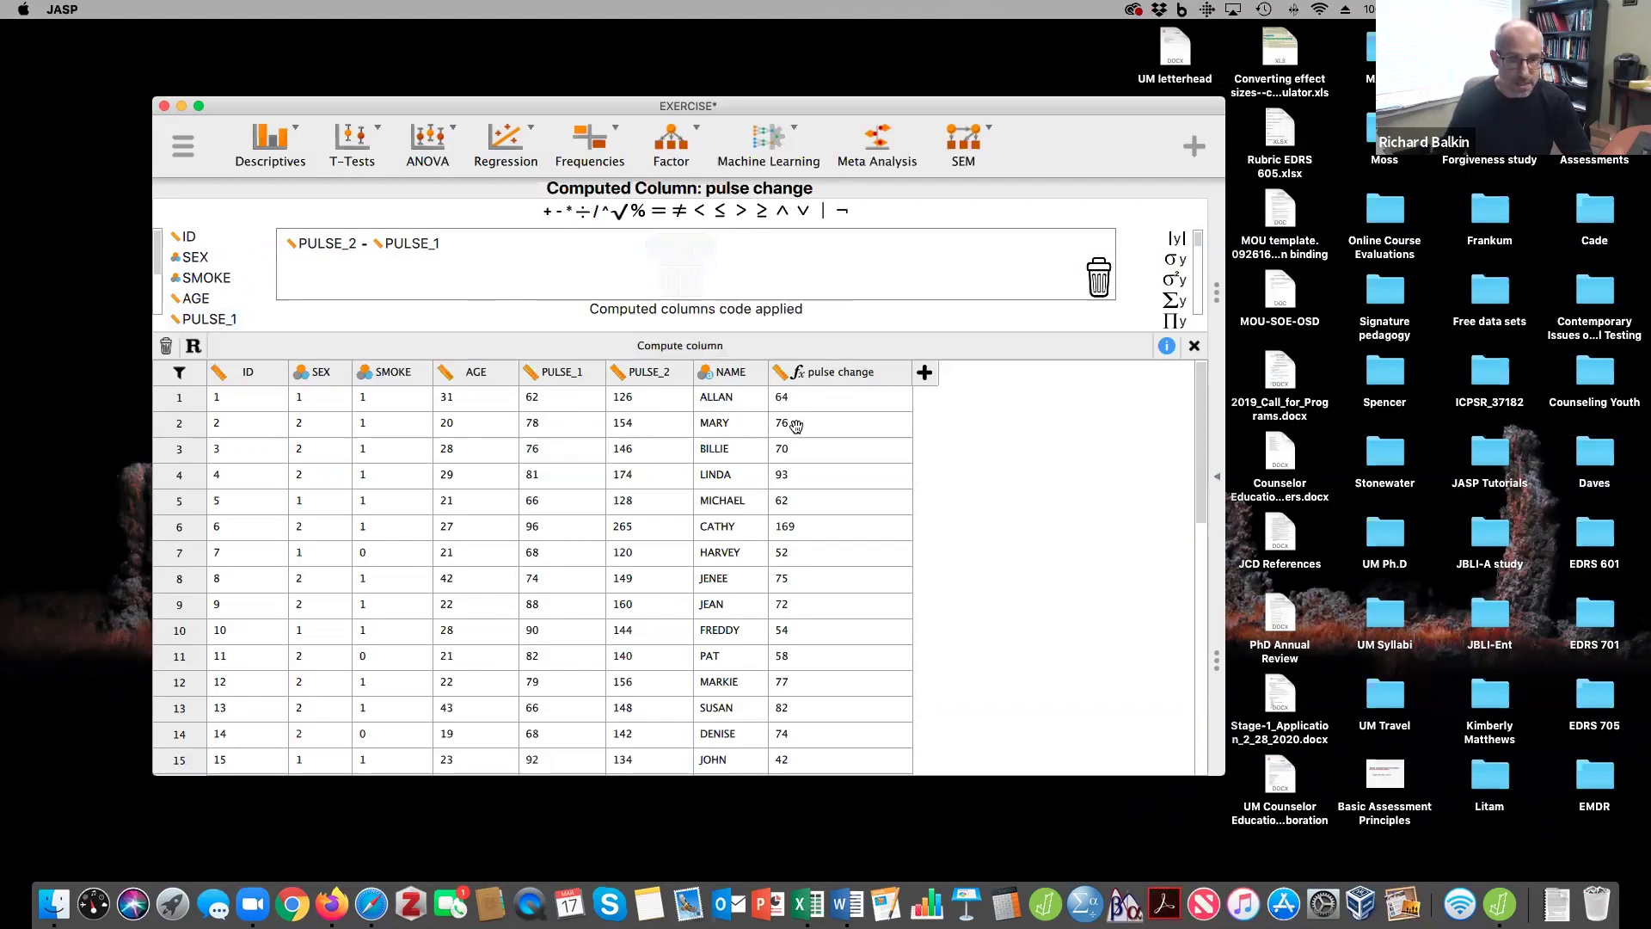
- Set up an ANOVA with pulse change as dependent variable and SMOKE as fixed factor
{"action": "left_click", "coordinate": [440, 134]}
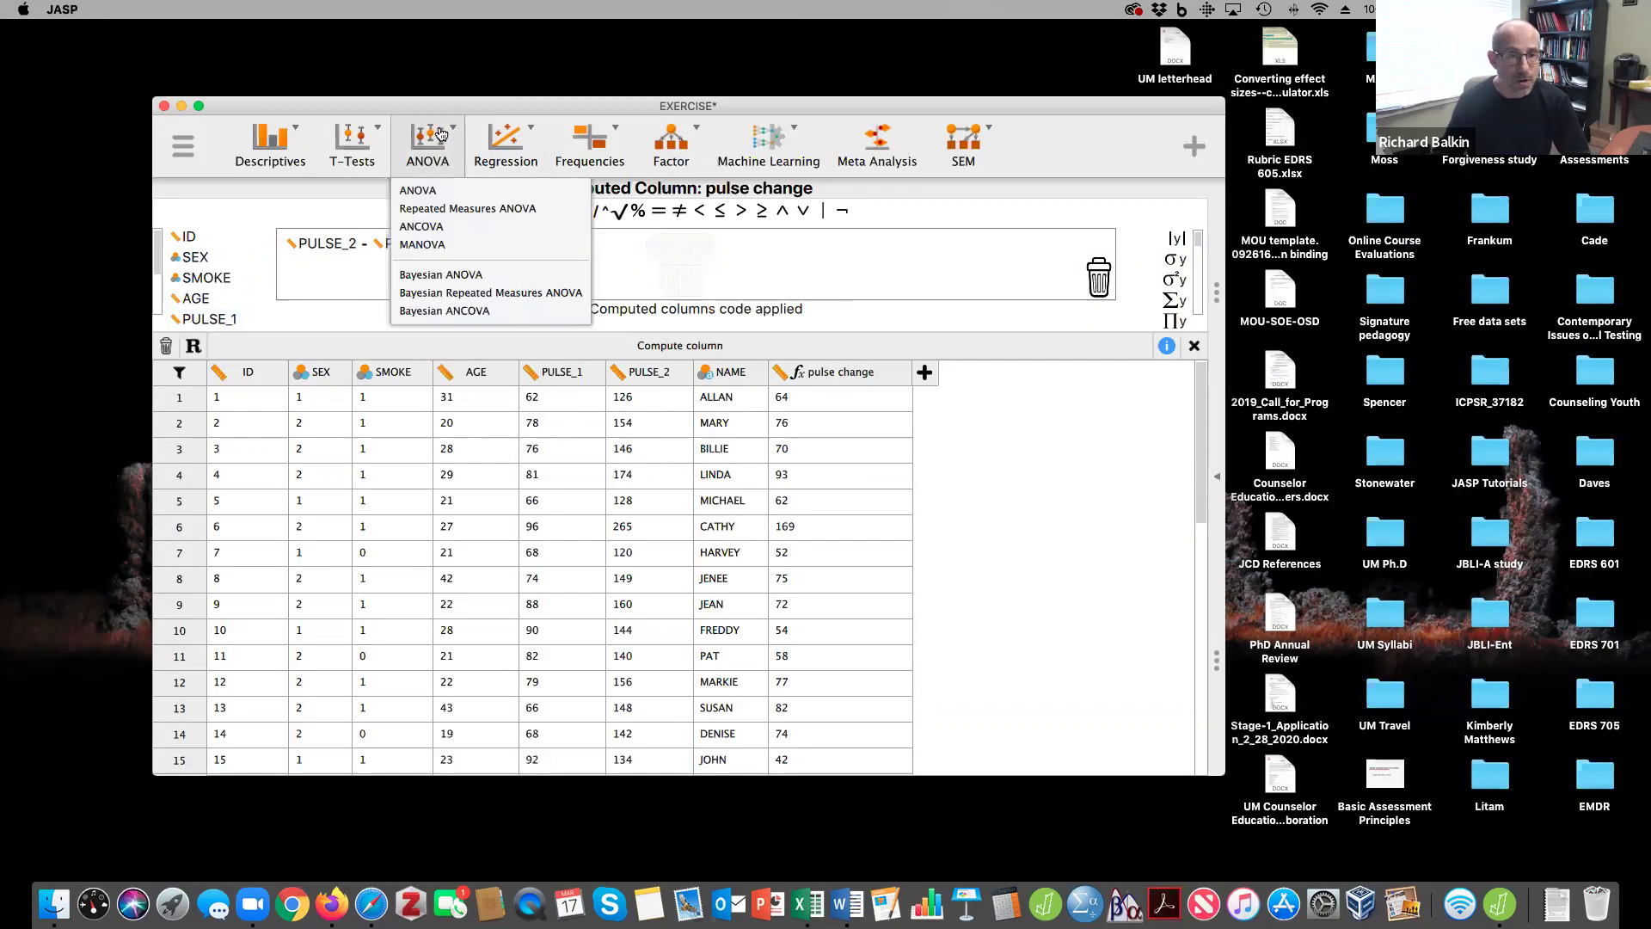
{"action": "left_click", "coordinate": [417, 190]}
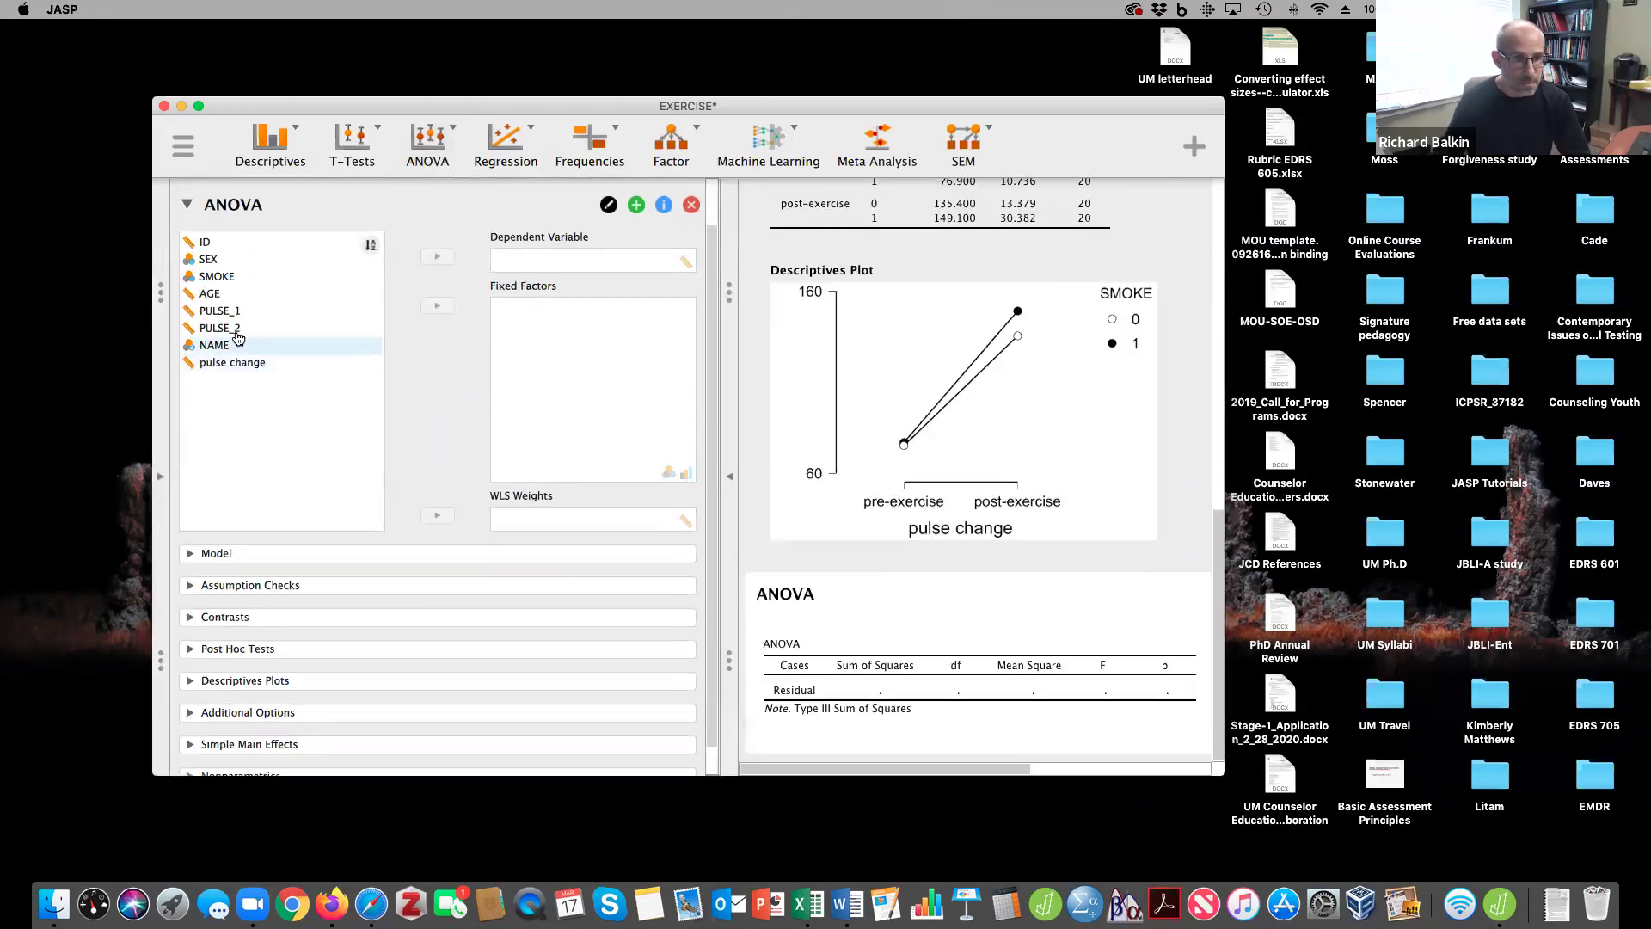
{"action": "left_click", "coordinate": [225, 362]}
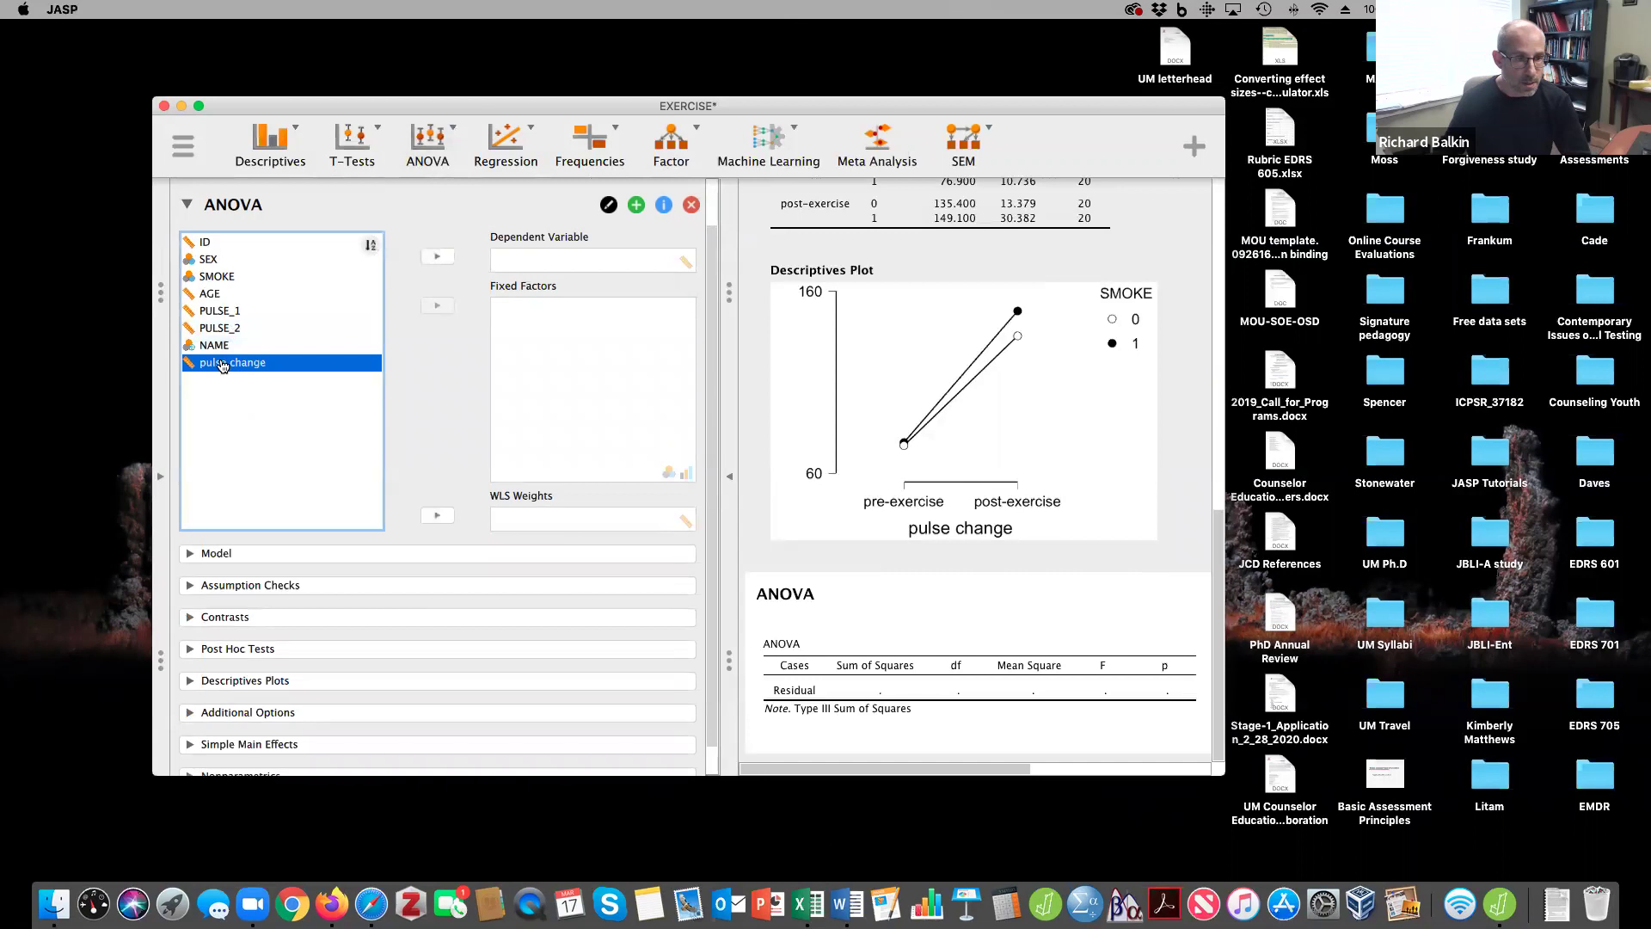
{"action": "left_click", "coordinate": [436, 258]}
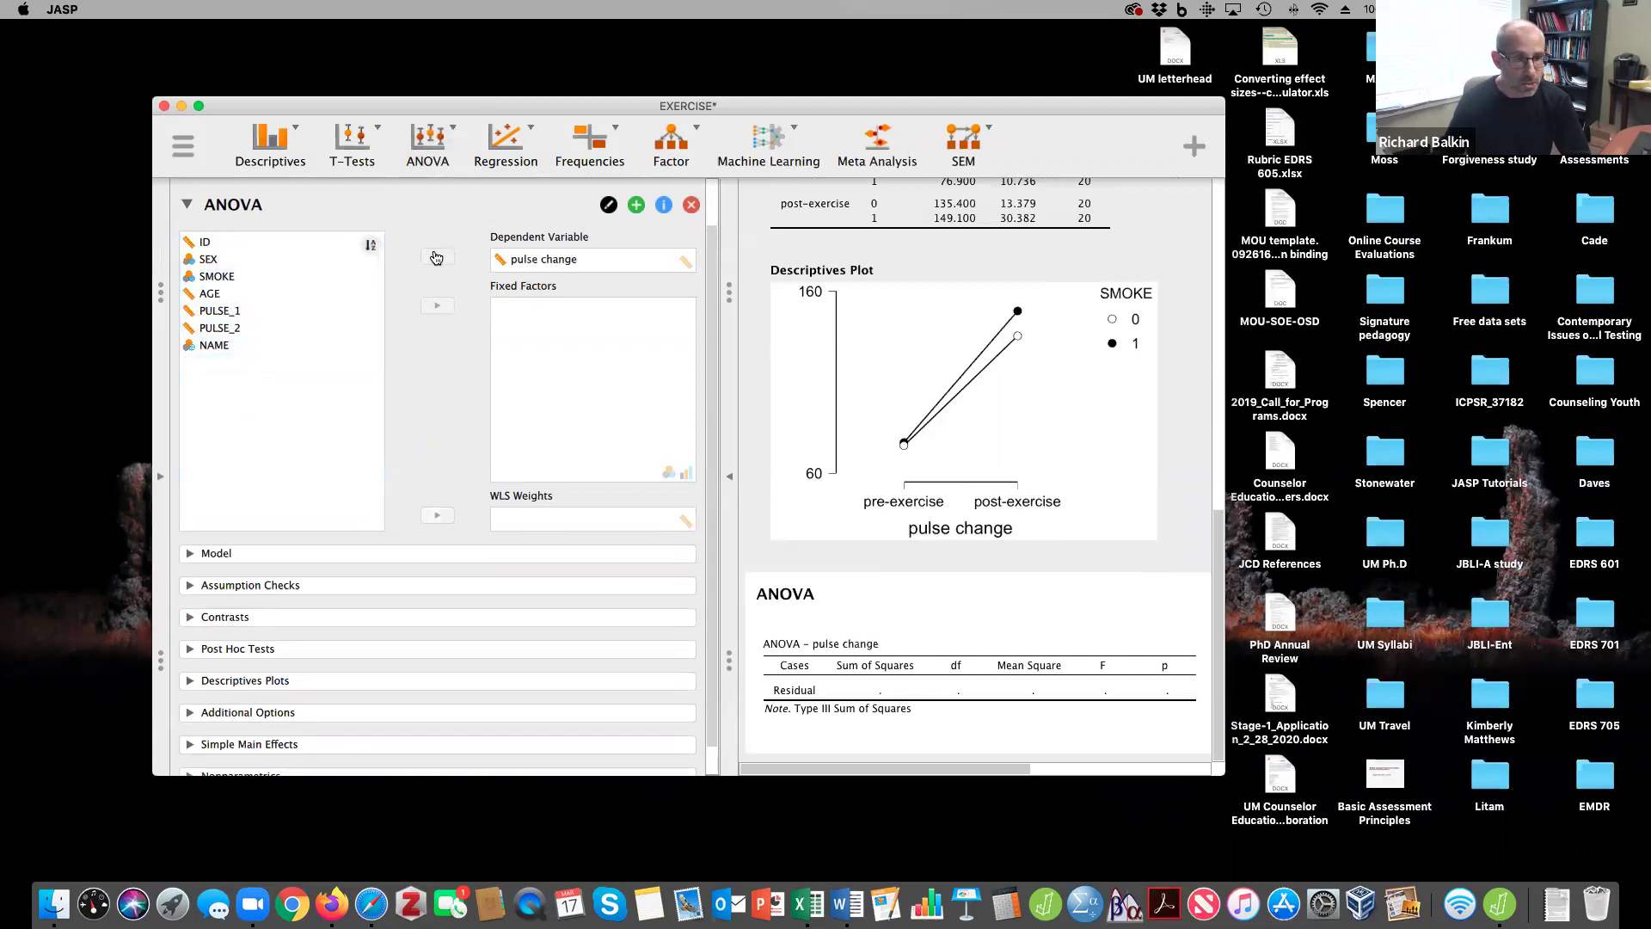
{"action": "left_click", "coordinate": [227, 277]}
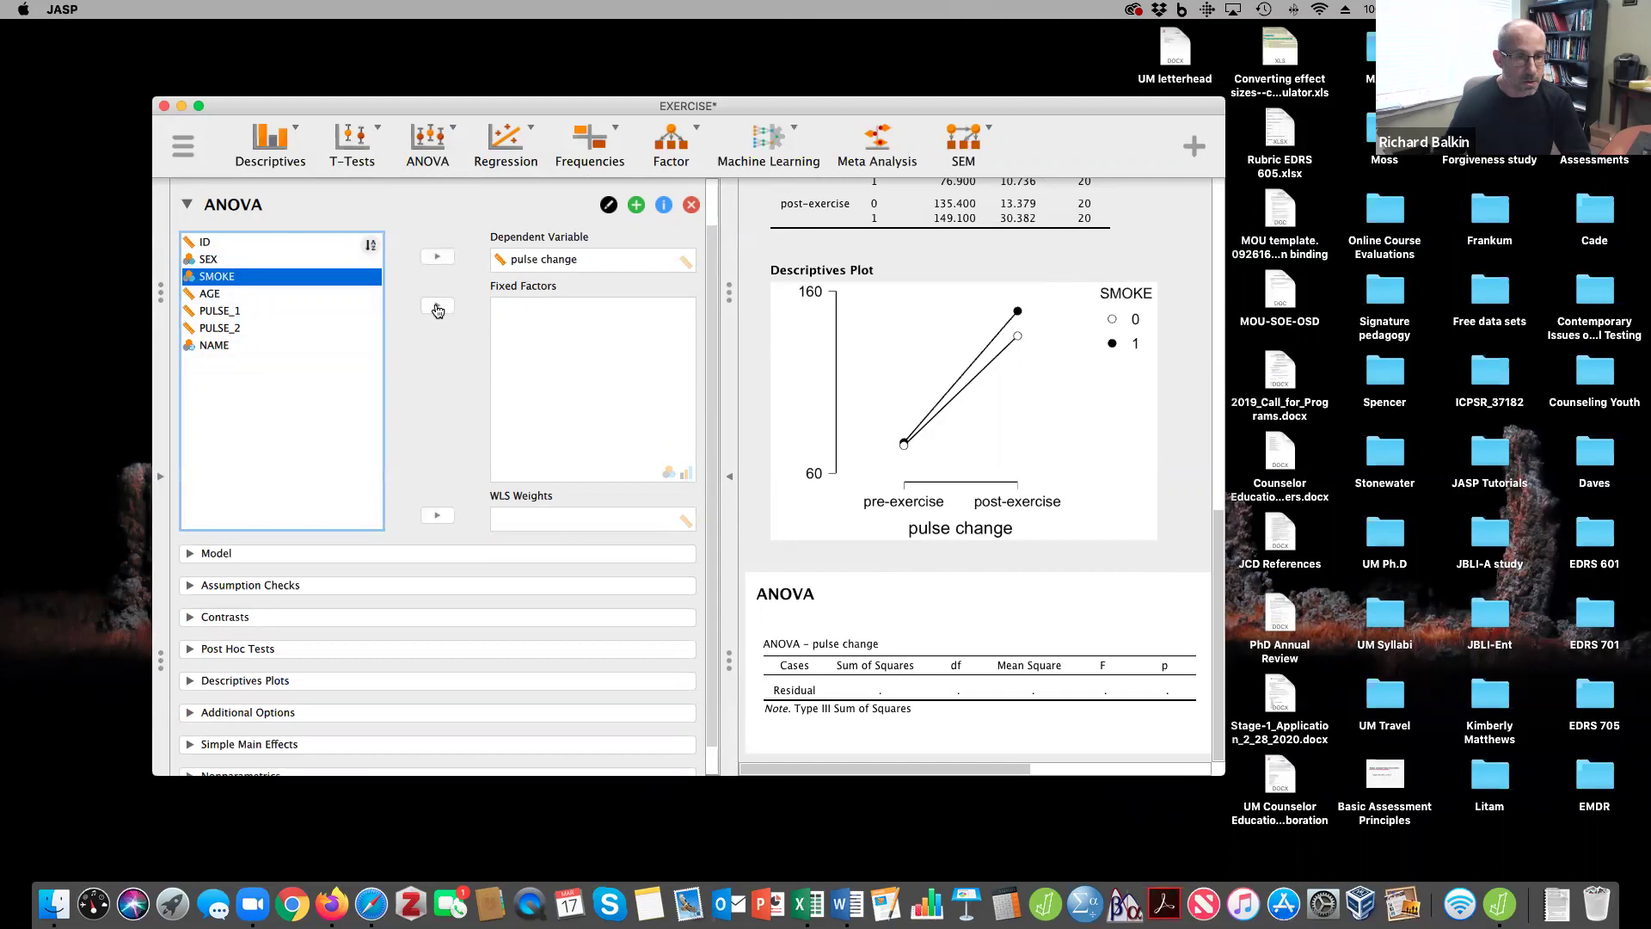
{"action": "left_click", "coordinate": [437, 306]}
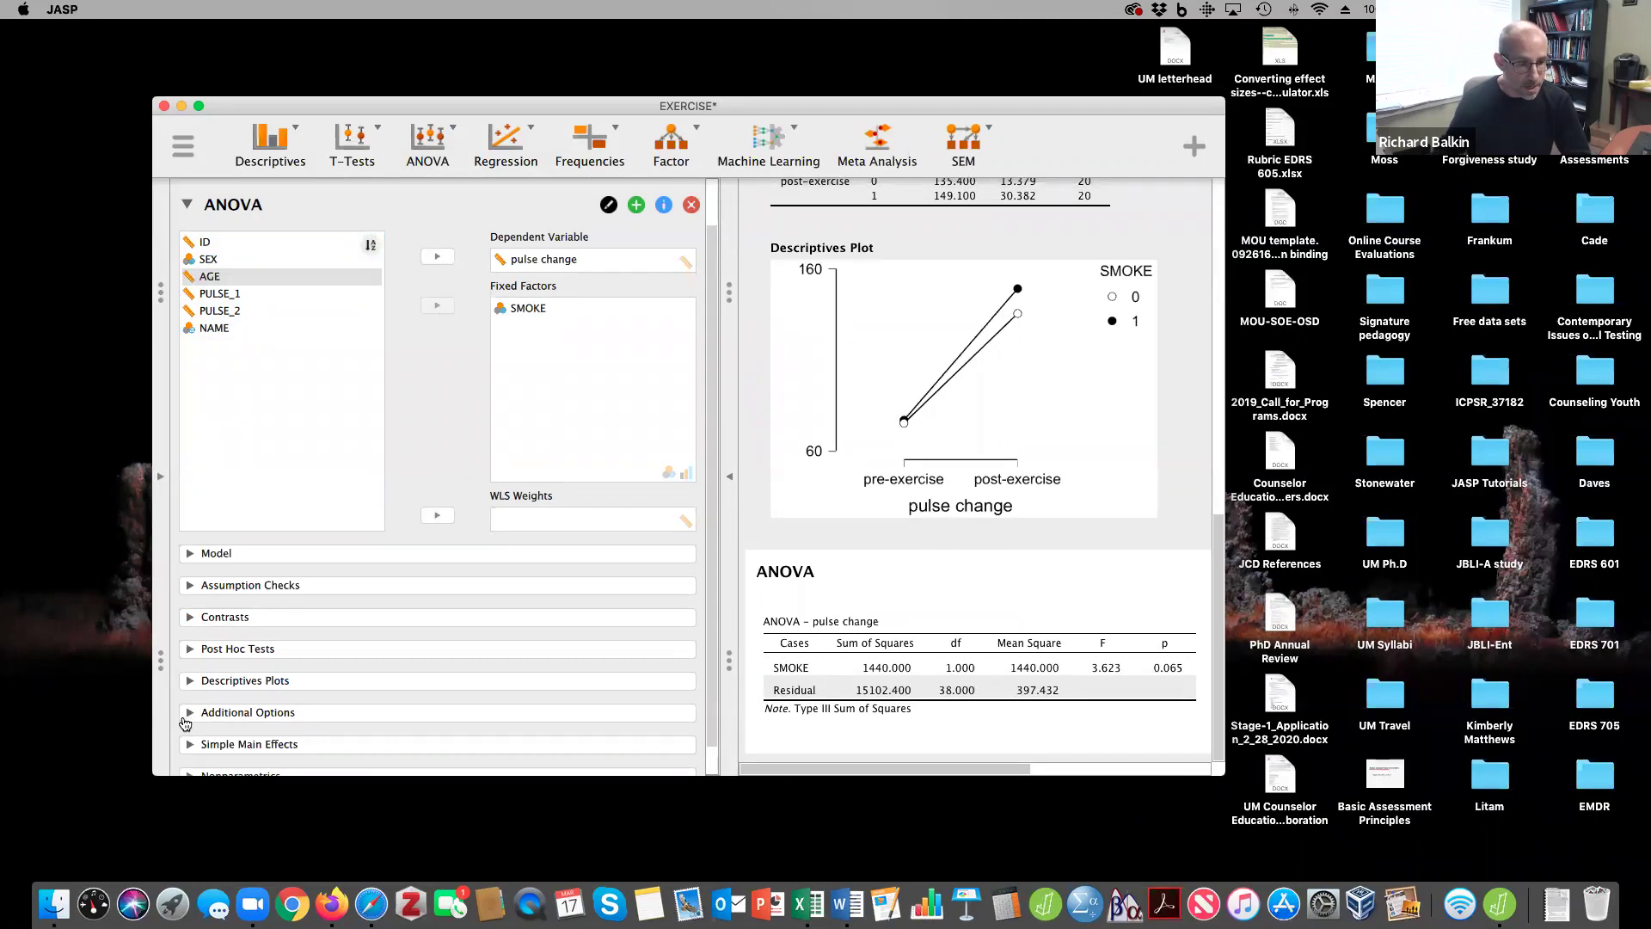
- Report descriptives plus η² and partial η² (0.087 for SMOKE) in the pulse-change ANOVA output
{"action": "scroll", "coordinate": [189, 720], "scroll_direction": "down", "scroll_amount": 2}
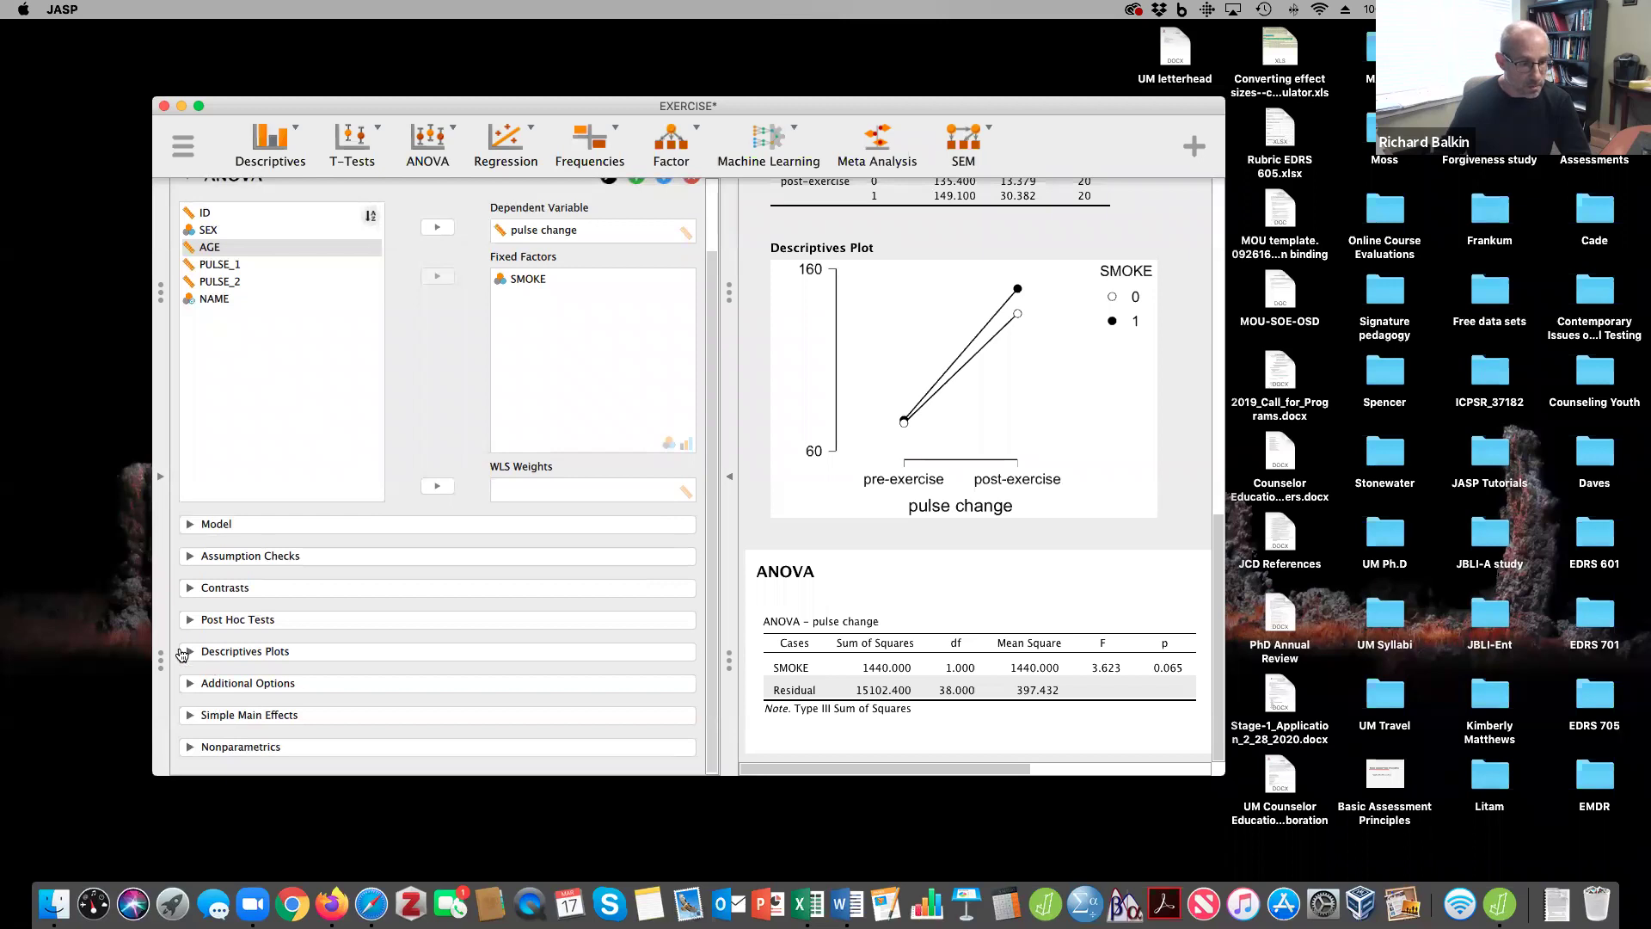
{"action": "left_click", "coordinate": [185, 688]}
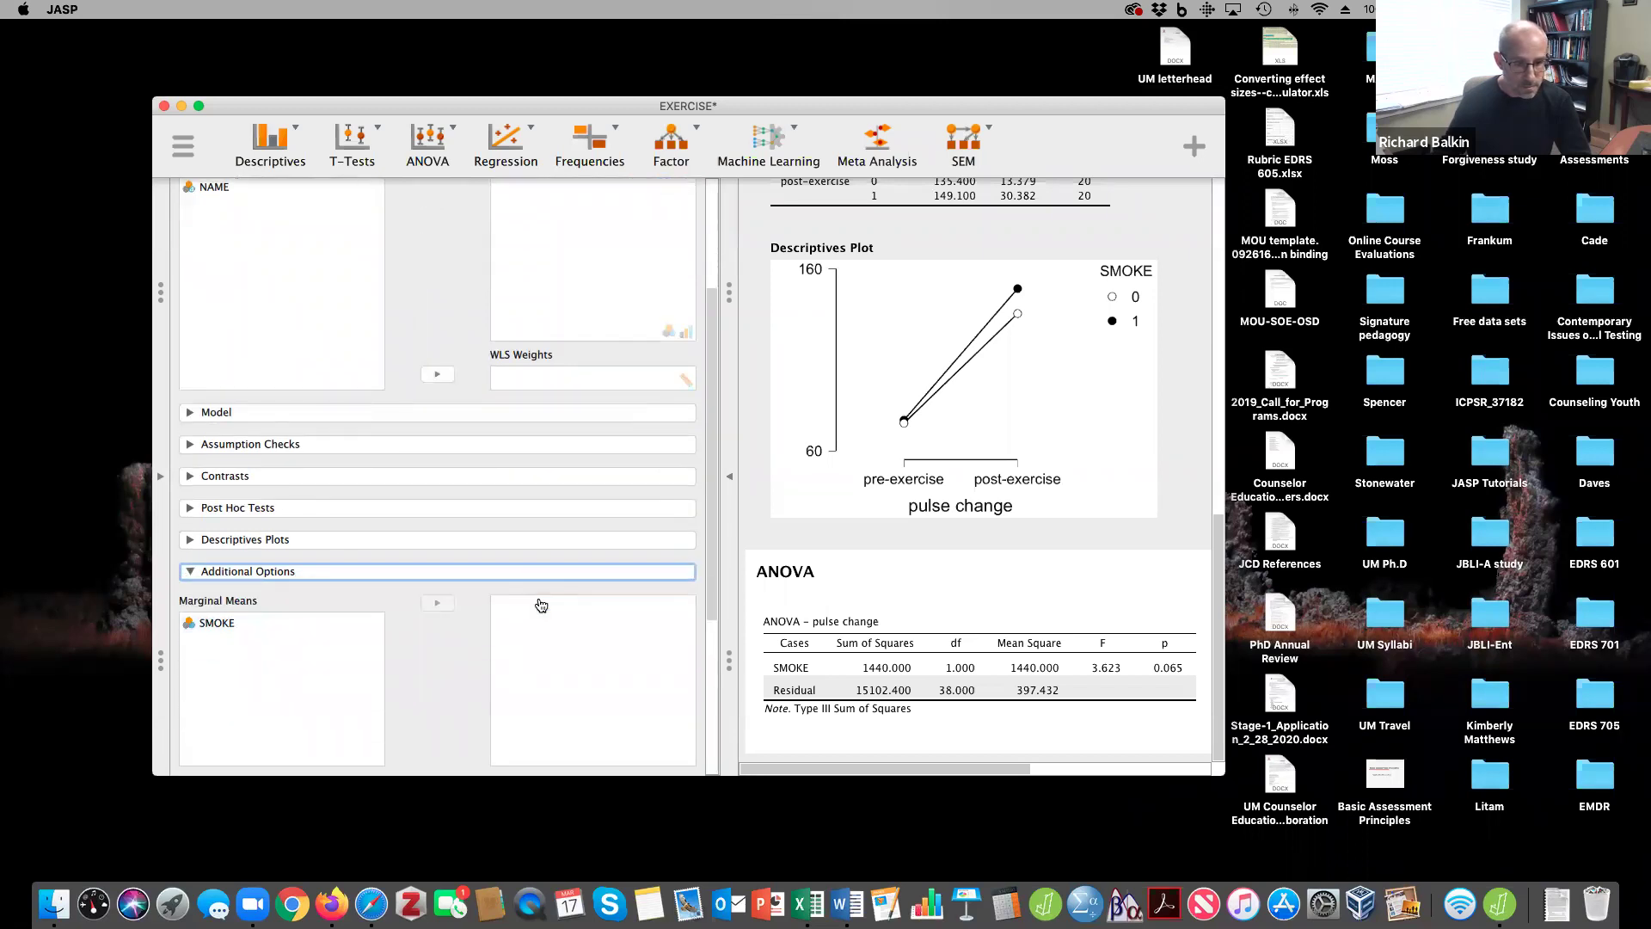
{"action": "scroll", "coordinate": [710, 595], "scroll_direction": "down", "scroll_amount": 6}
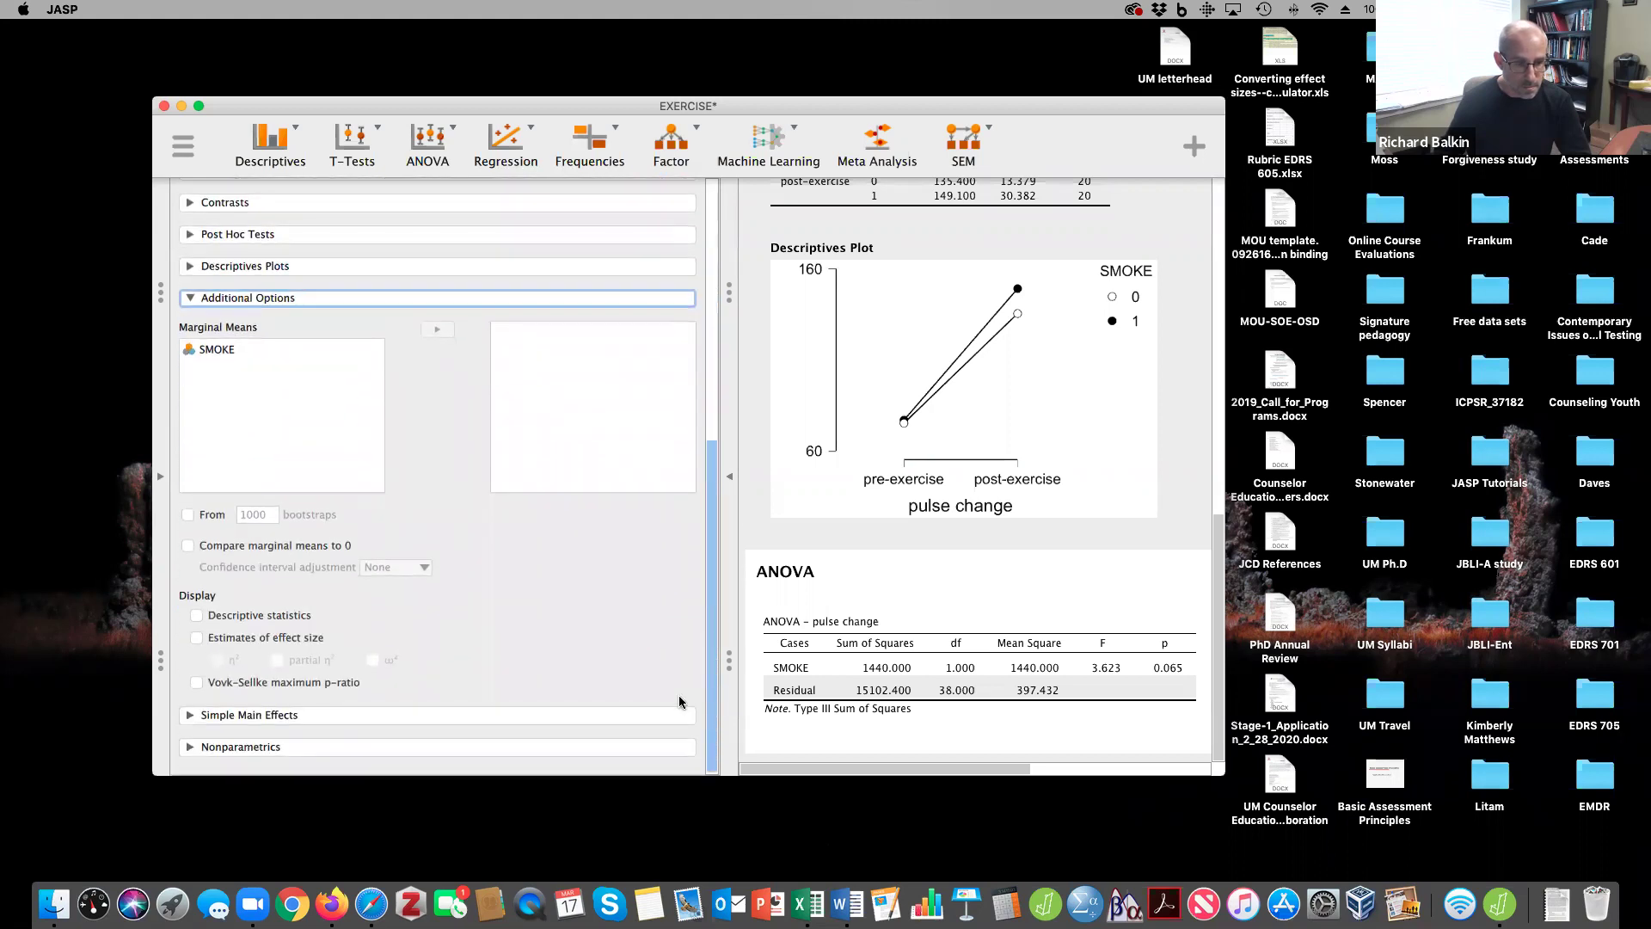
{"action": "left_click", "coordinate": [196, 616]}
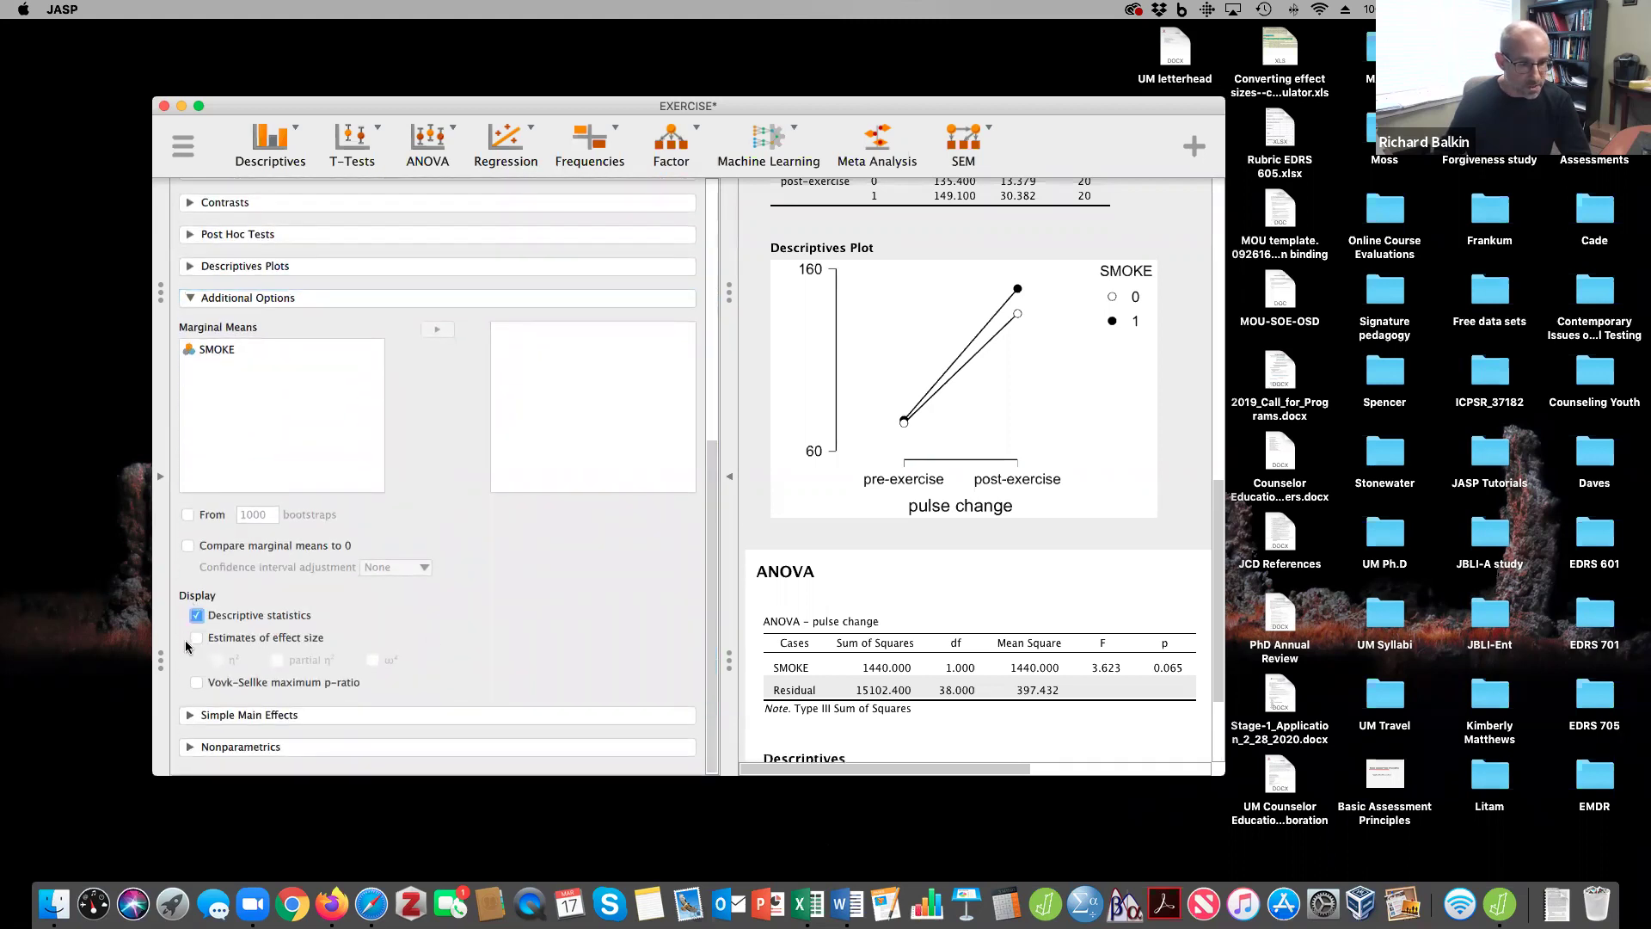
{"action": "left_click", "coordinate": [197, 637]}
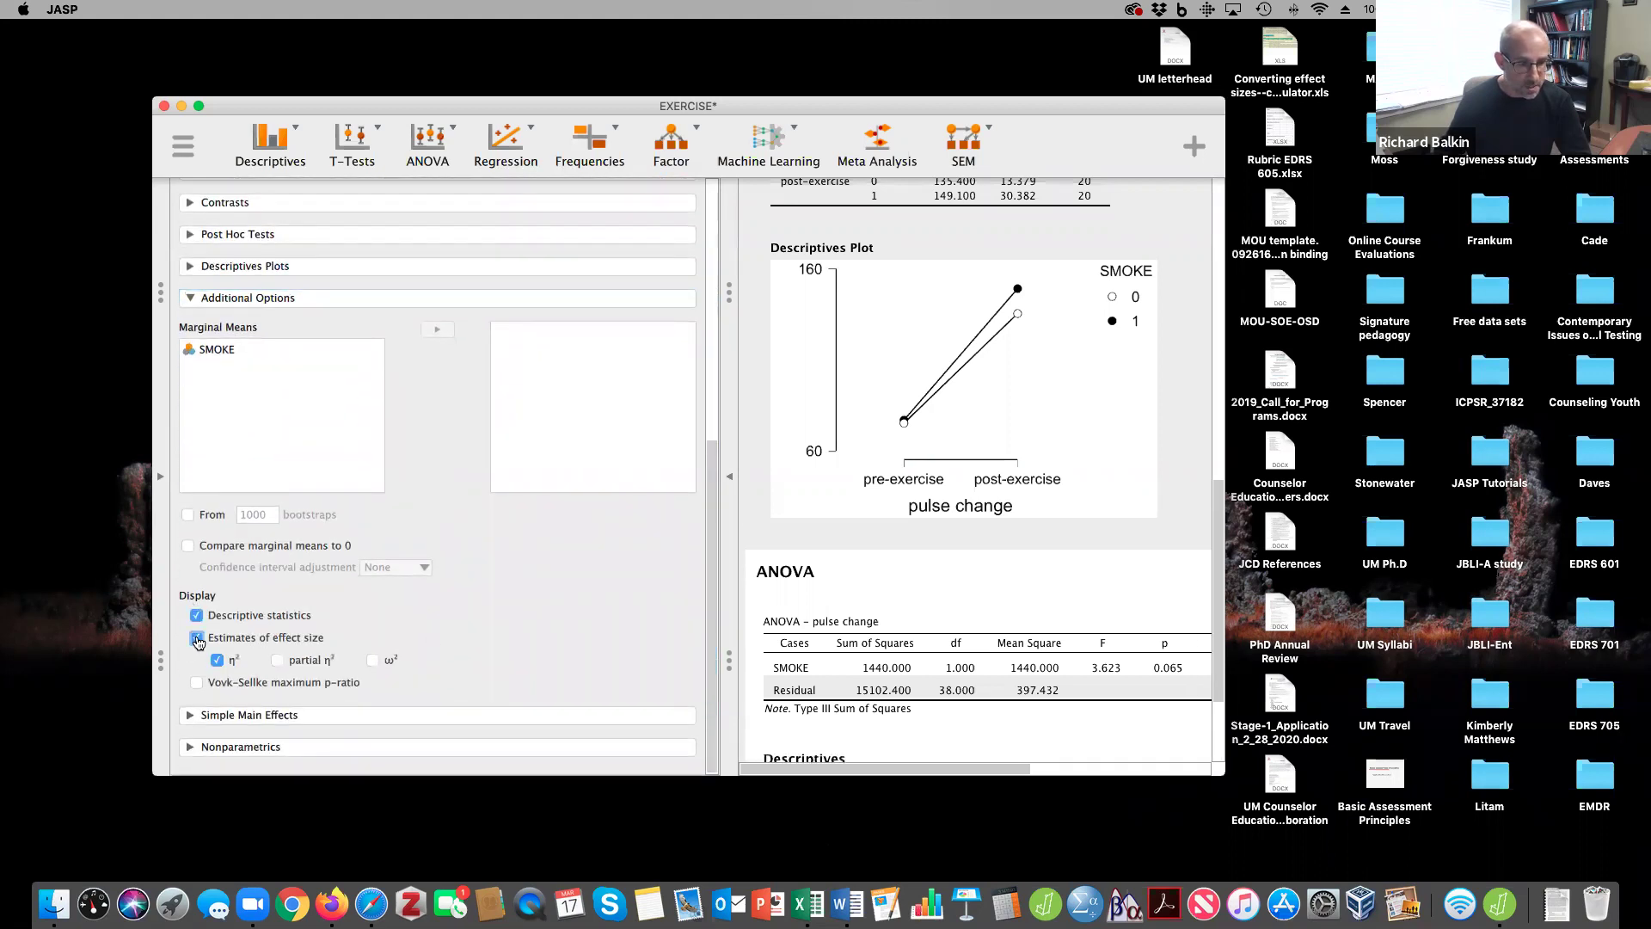
{"action": "left_click", "coordinate": [277, 662]}
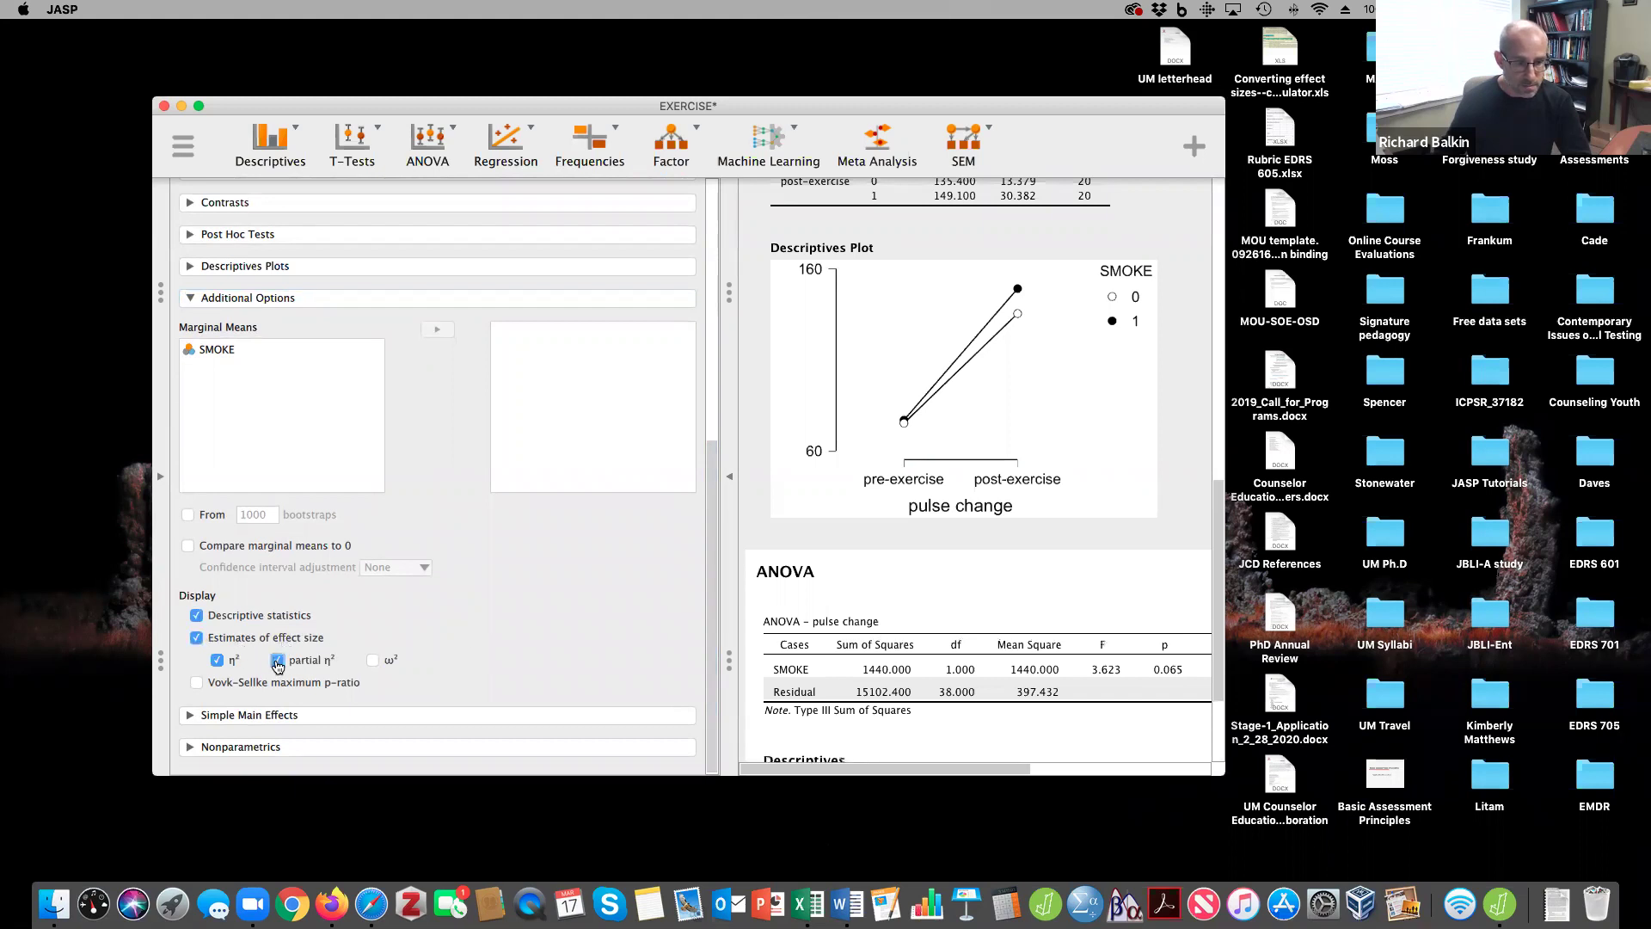
{"action": "left_click", "coordinate": [729, 476]}
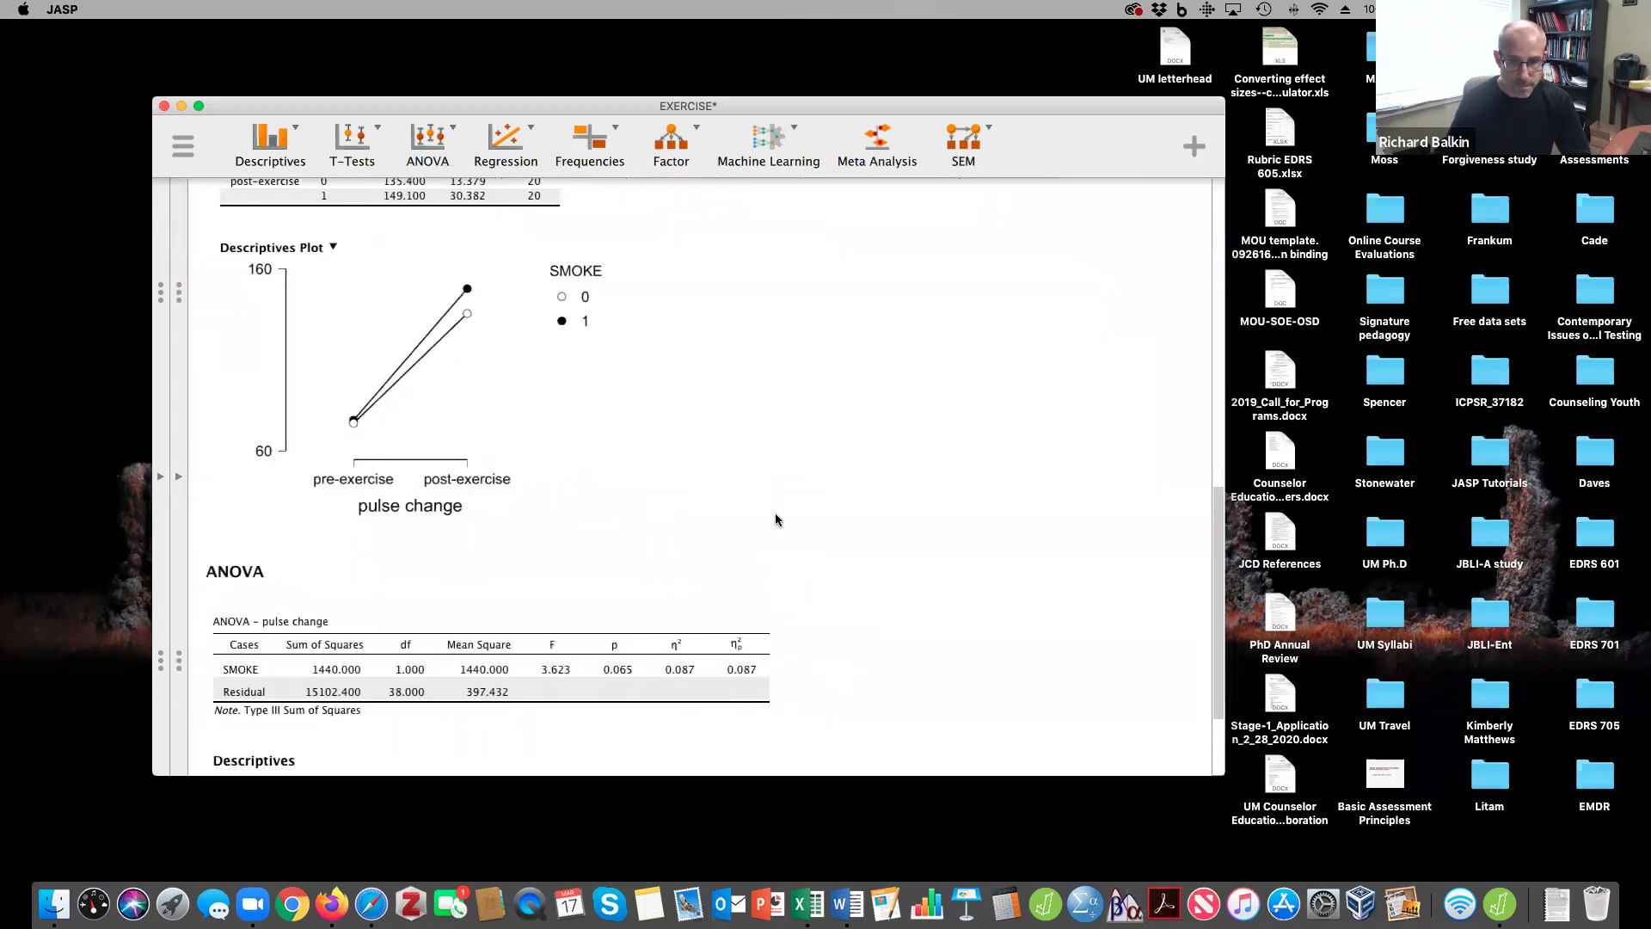
{"action": "scroll", "coordinate": [776, 513], "scroll_direction": "down", "scroll_amount": 5}
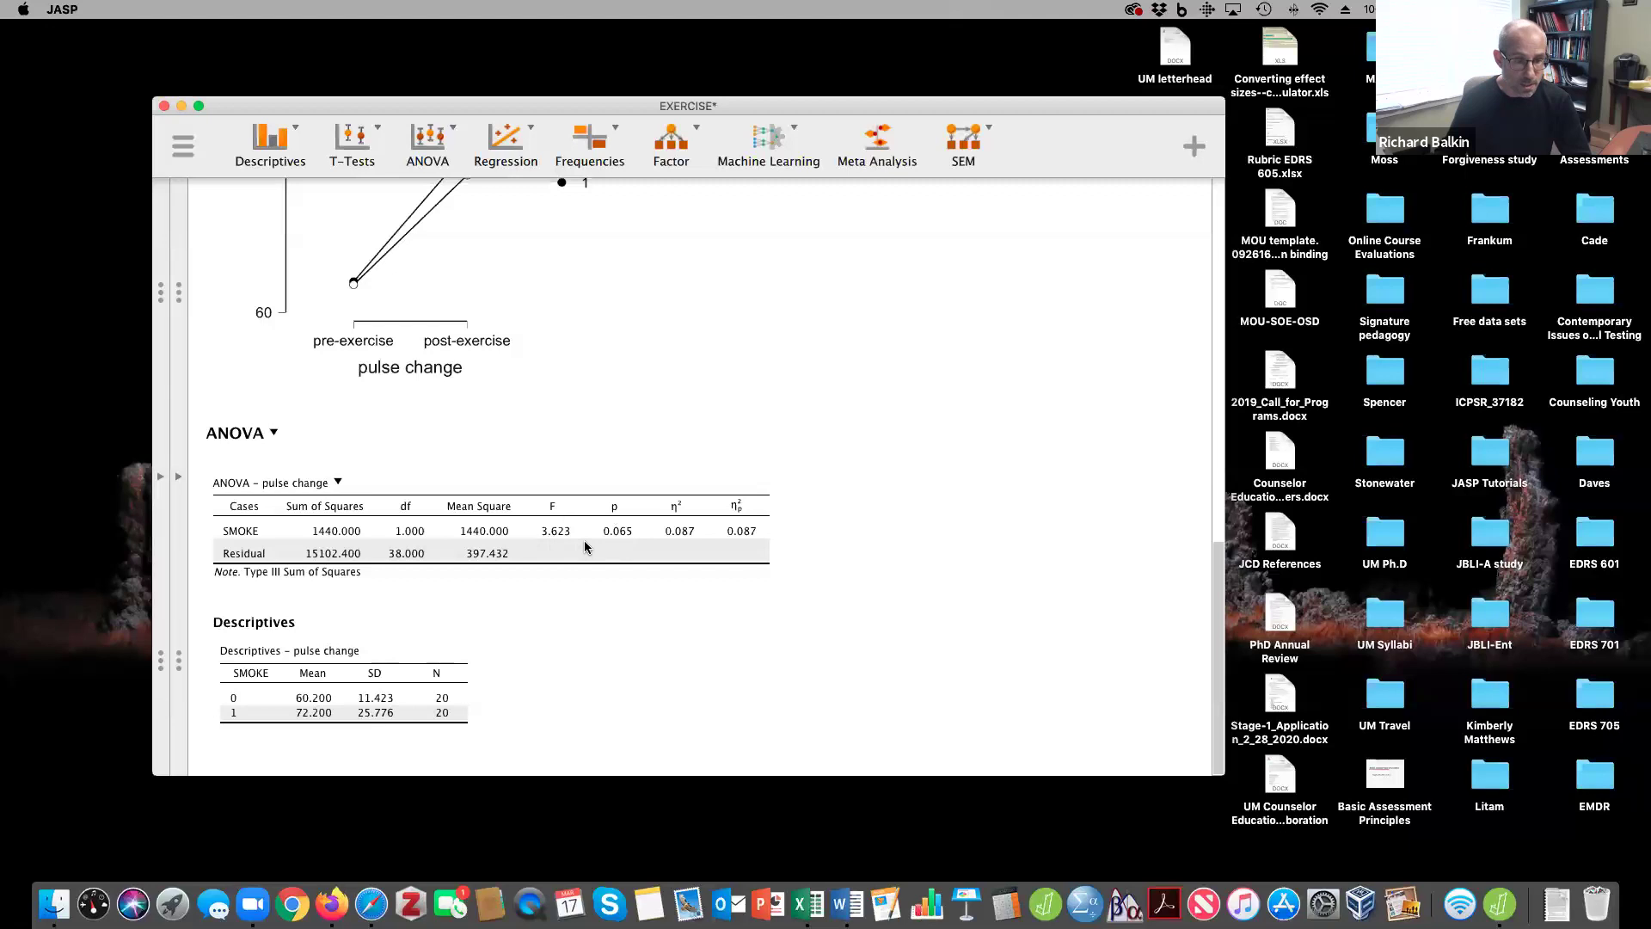
{"action": "scroll", "coordinate": [585, 547], "scroll_direction": "up", "scroll_amount": 3}
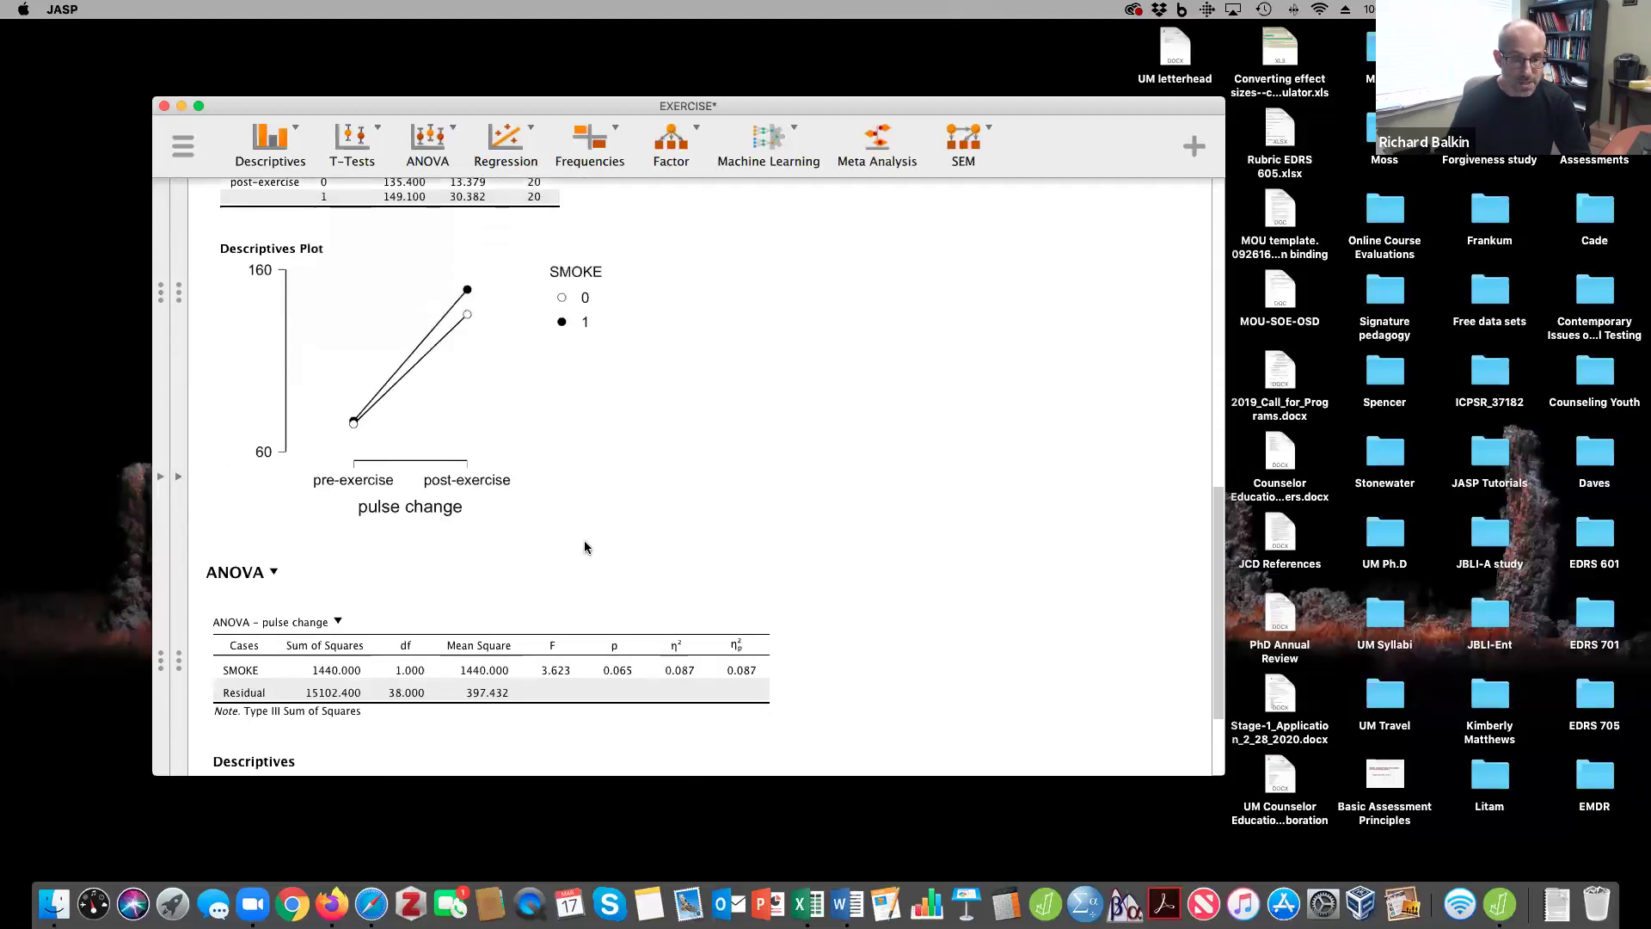
{"action": "scroll", "coordinate": [585, 547], "scroll_direction": "down", "scroll_amount": 2}
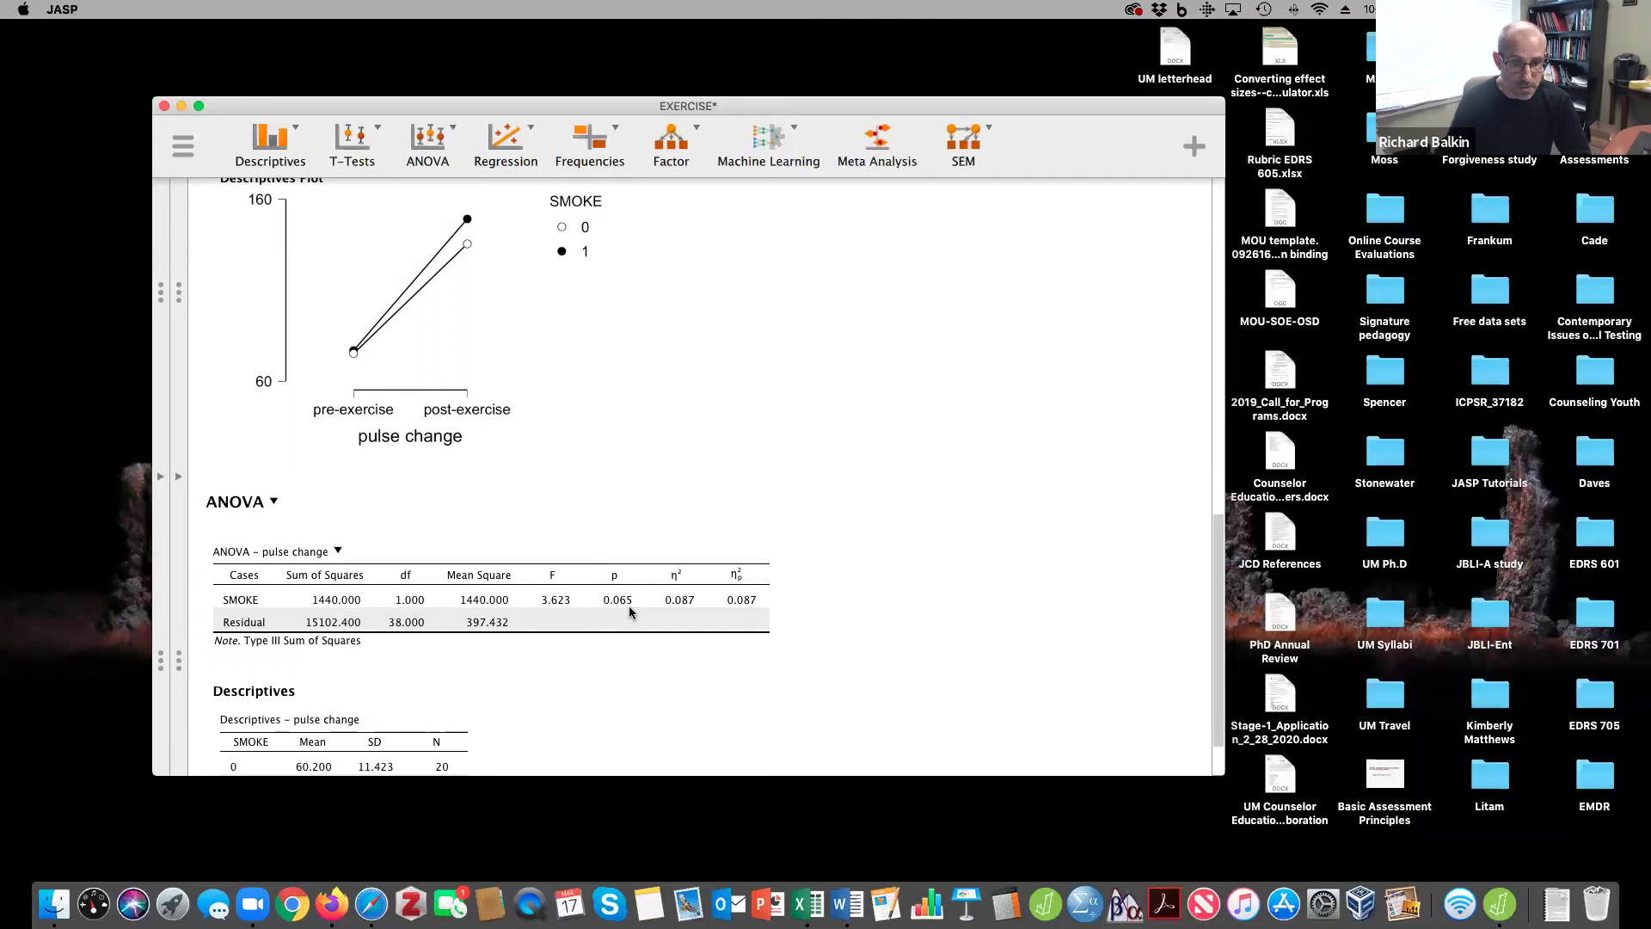
{"action": "scroll", "coordinate": [637, 578], "scroll_direction": "up", "scroll_amount": 15}
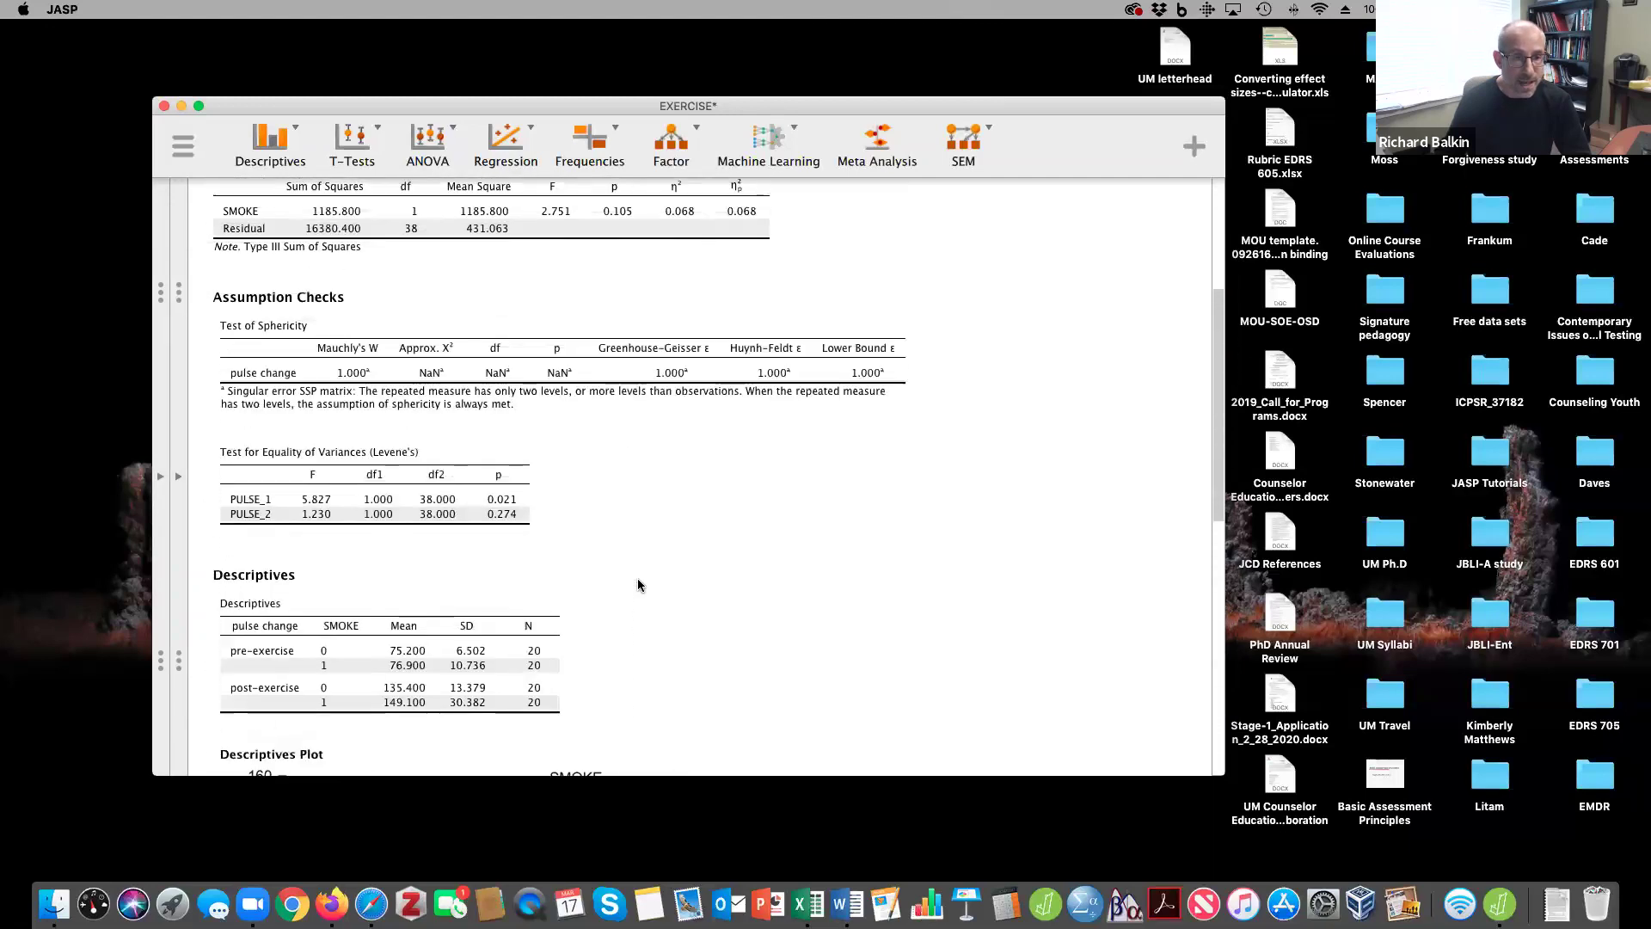
{"action": "scroll", "coordinate": [637, 578], "scroll_direction": "up", "scroll_amount": 5}
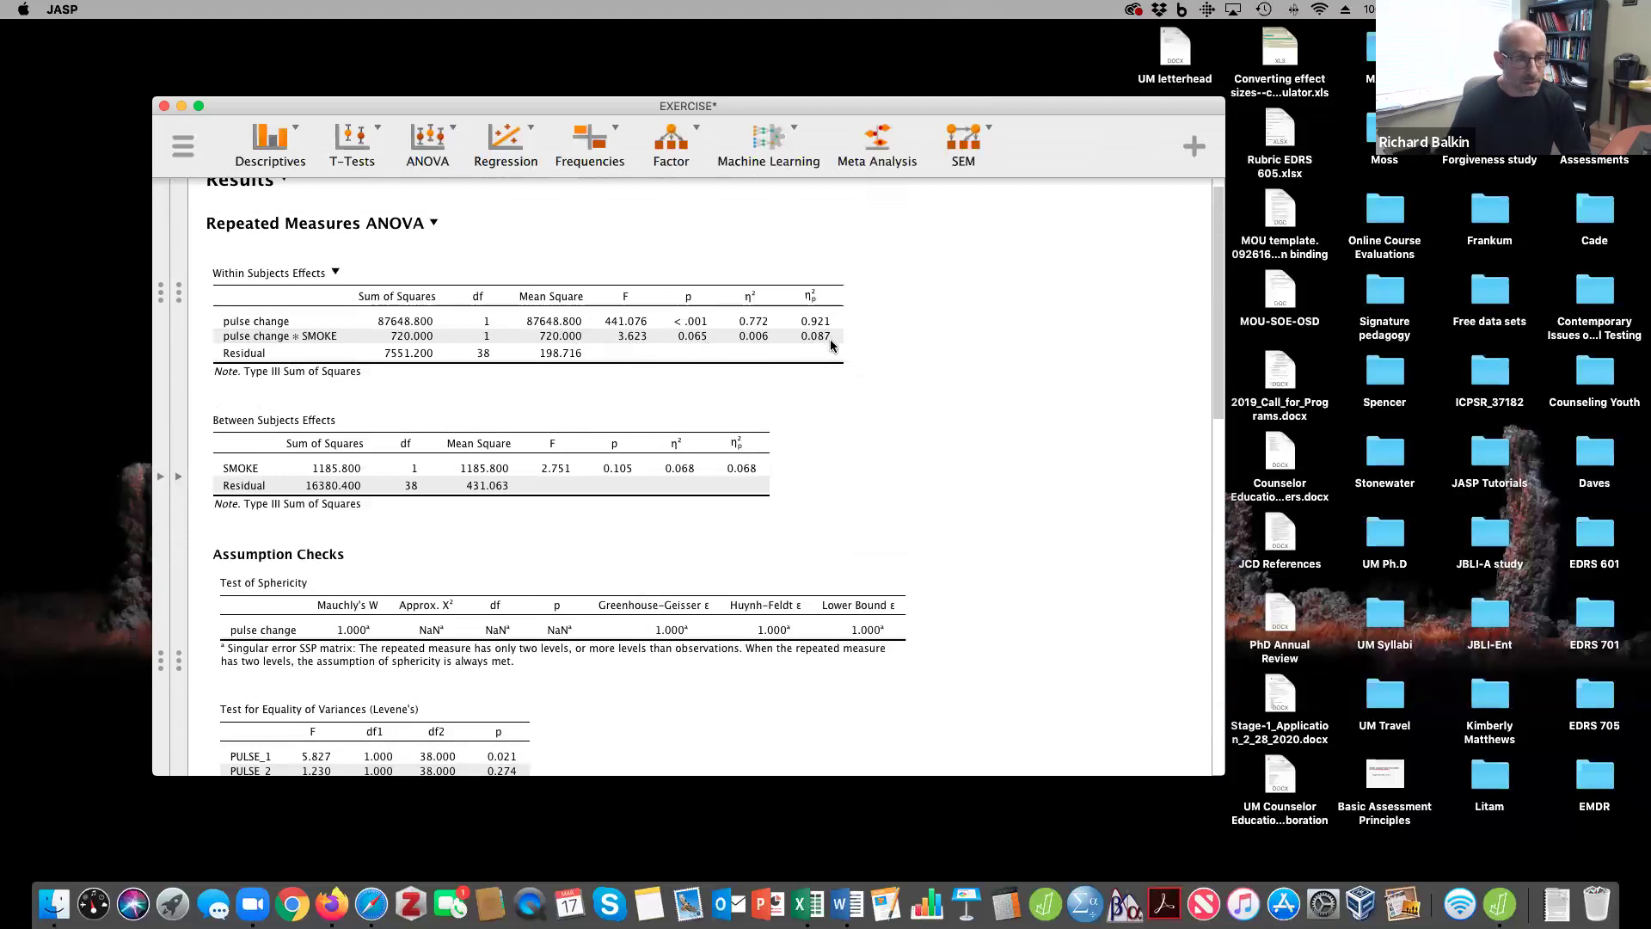
{"action": "scroll", "coordinate": [830, 345], "scroll_direction": "down", "scroll_amount": 10}
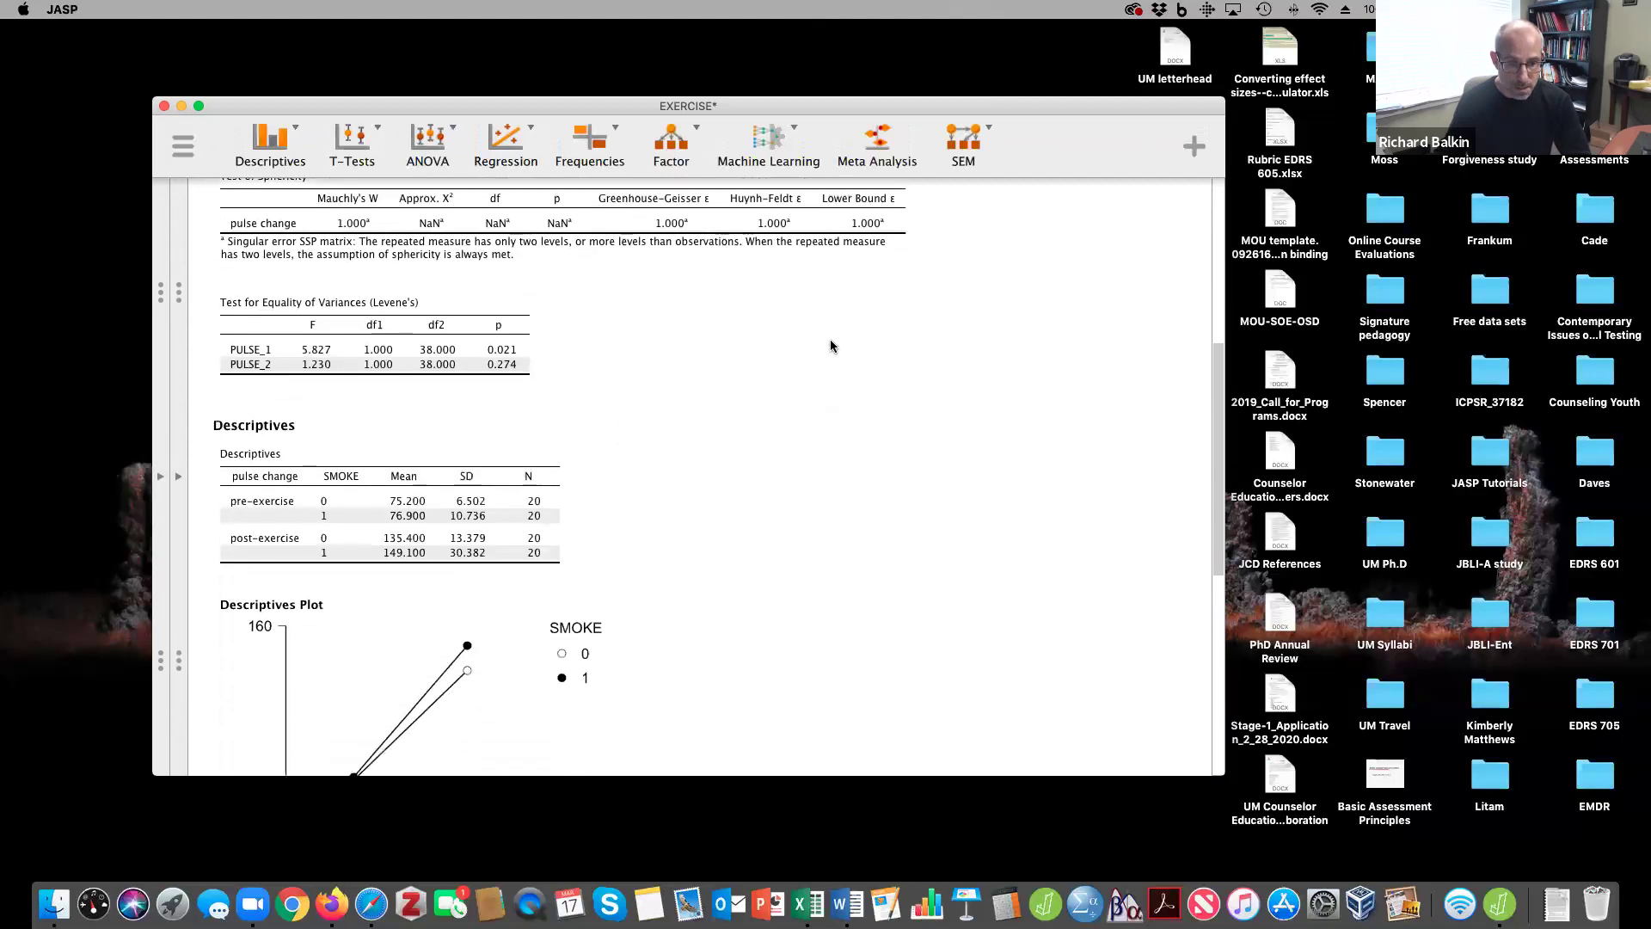
{"action": "scroll", "coordinate": [830, 345], "scroll_direction": "down", "scroll_amount": 5}
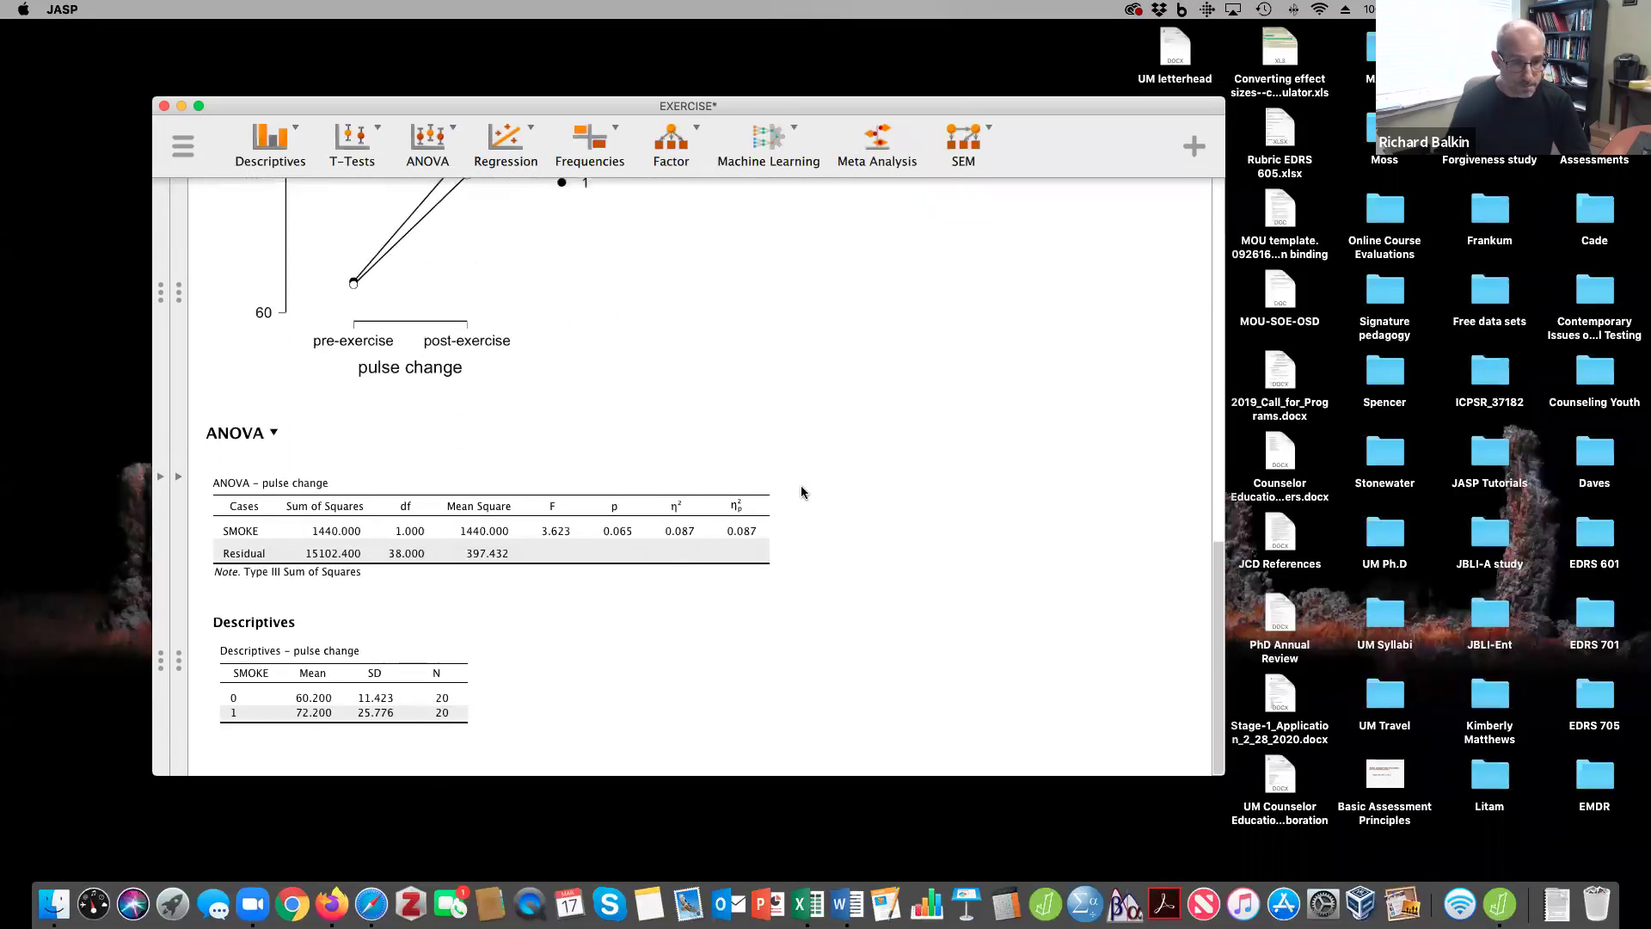
{"action": "scroll", "coordinate": [656, 489], "scroll_direction": "up", "scroll_amount": 10}
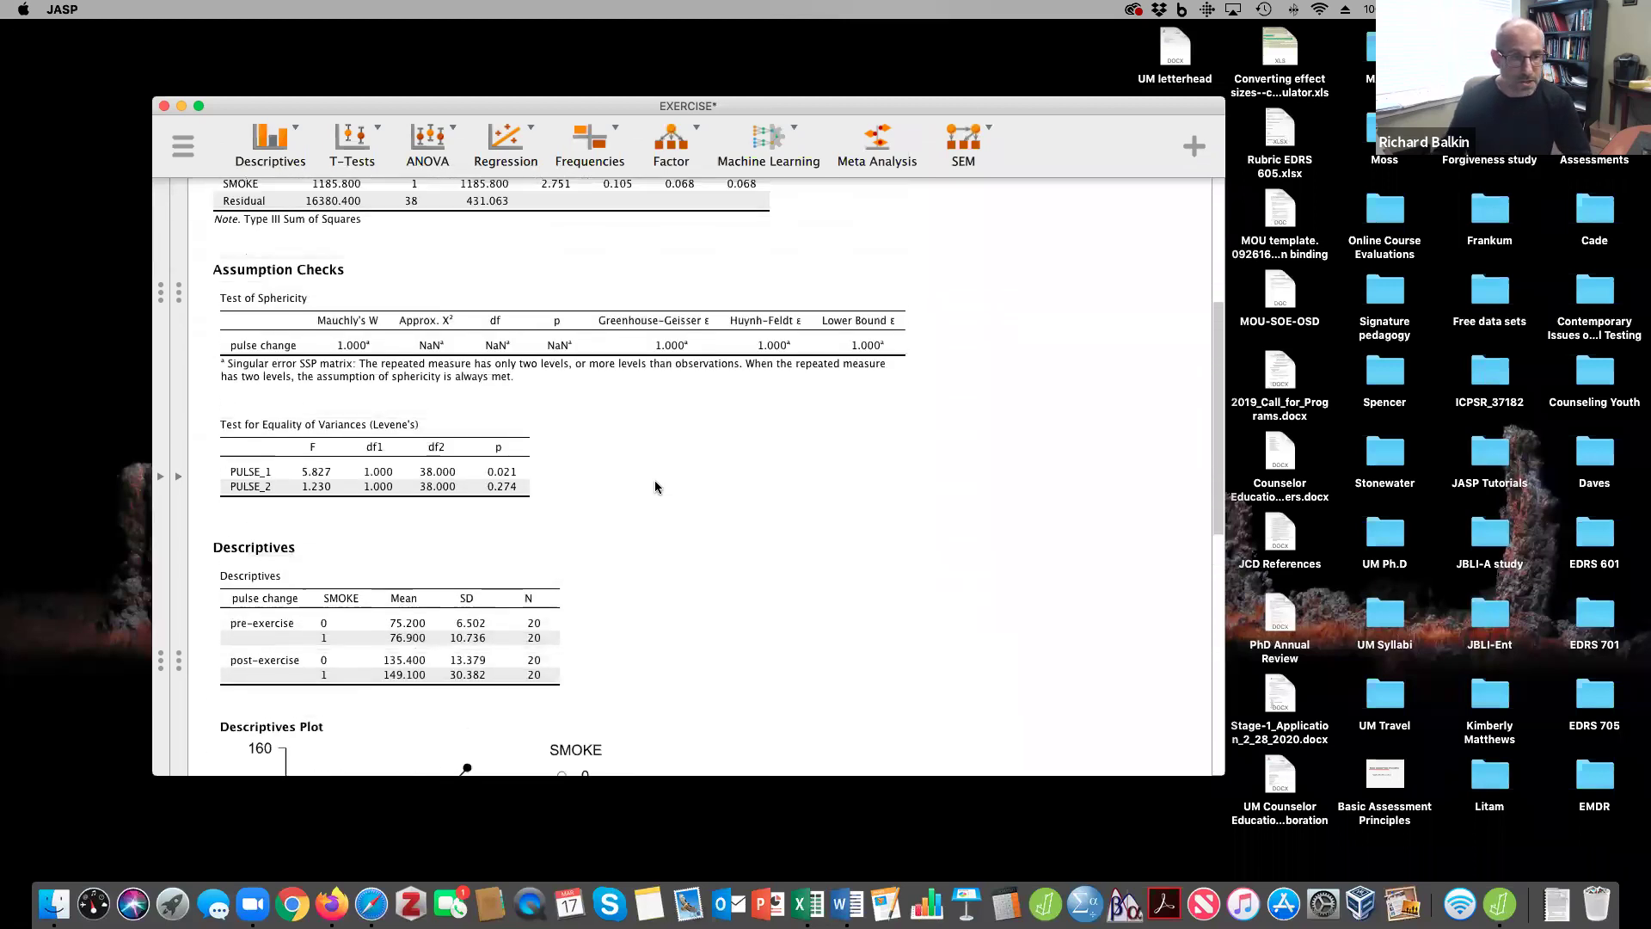
{"action": "scroll", "coordinate": [656, 489], "scroll_direction": "up", "scroll_amount": 5}
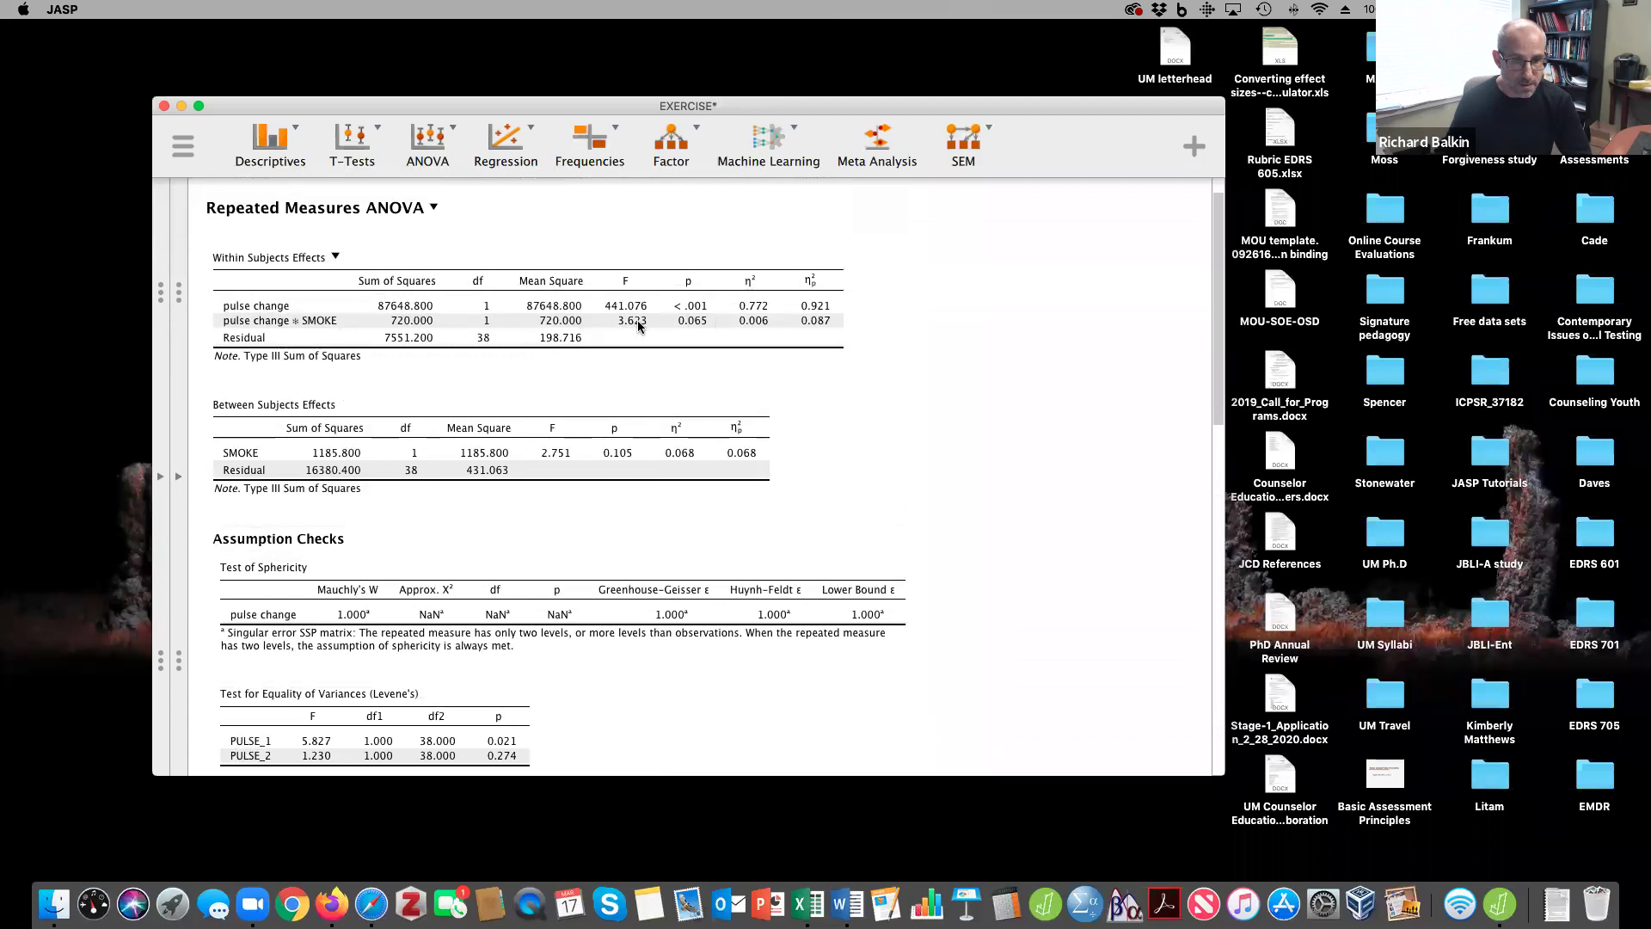
{"action": "scroll", "coordinate": [606, 458], "scroll_direction": "down", "scroll_amount": 12}
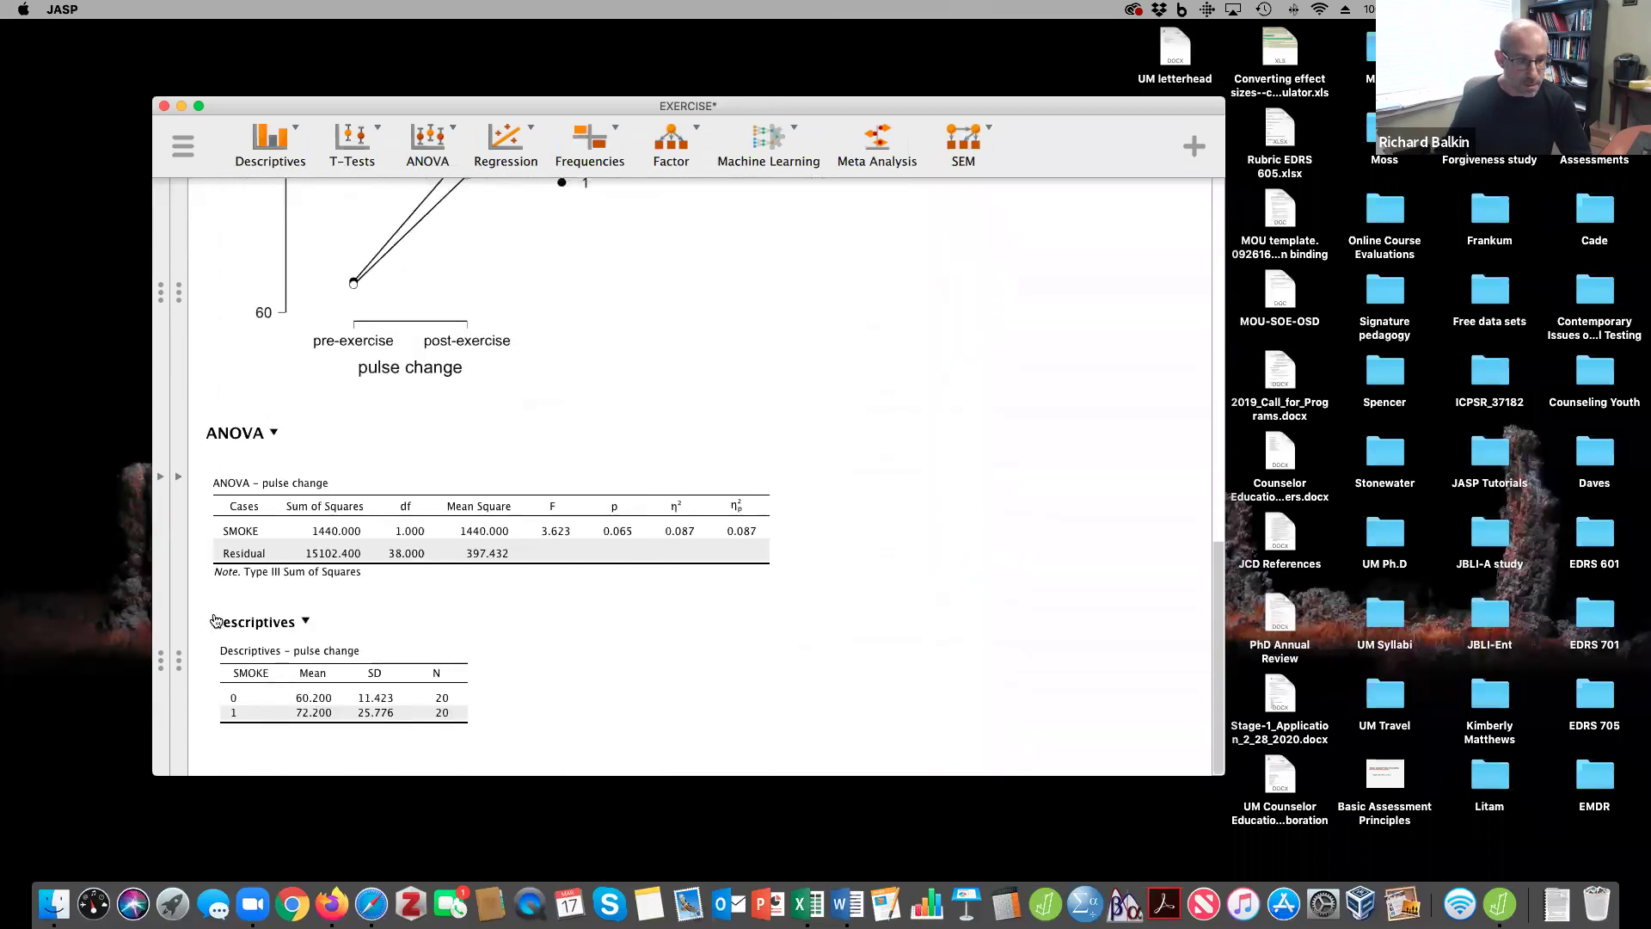
- Enable the Homogeneity tests assumption check, giving Levene's F=0.999, p=0.324 for SMOKE
{"action": "left_click", "coordinate": [179, 476]}
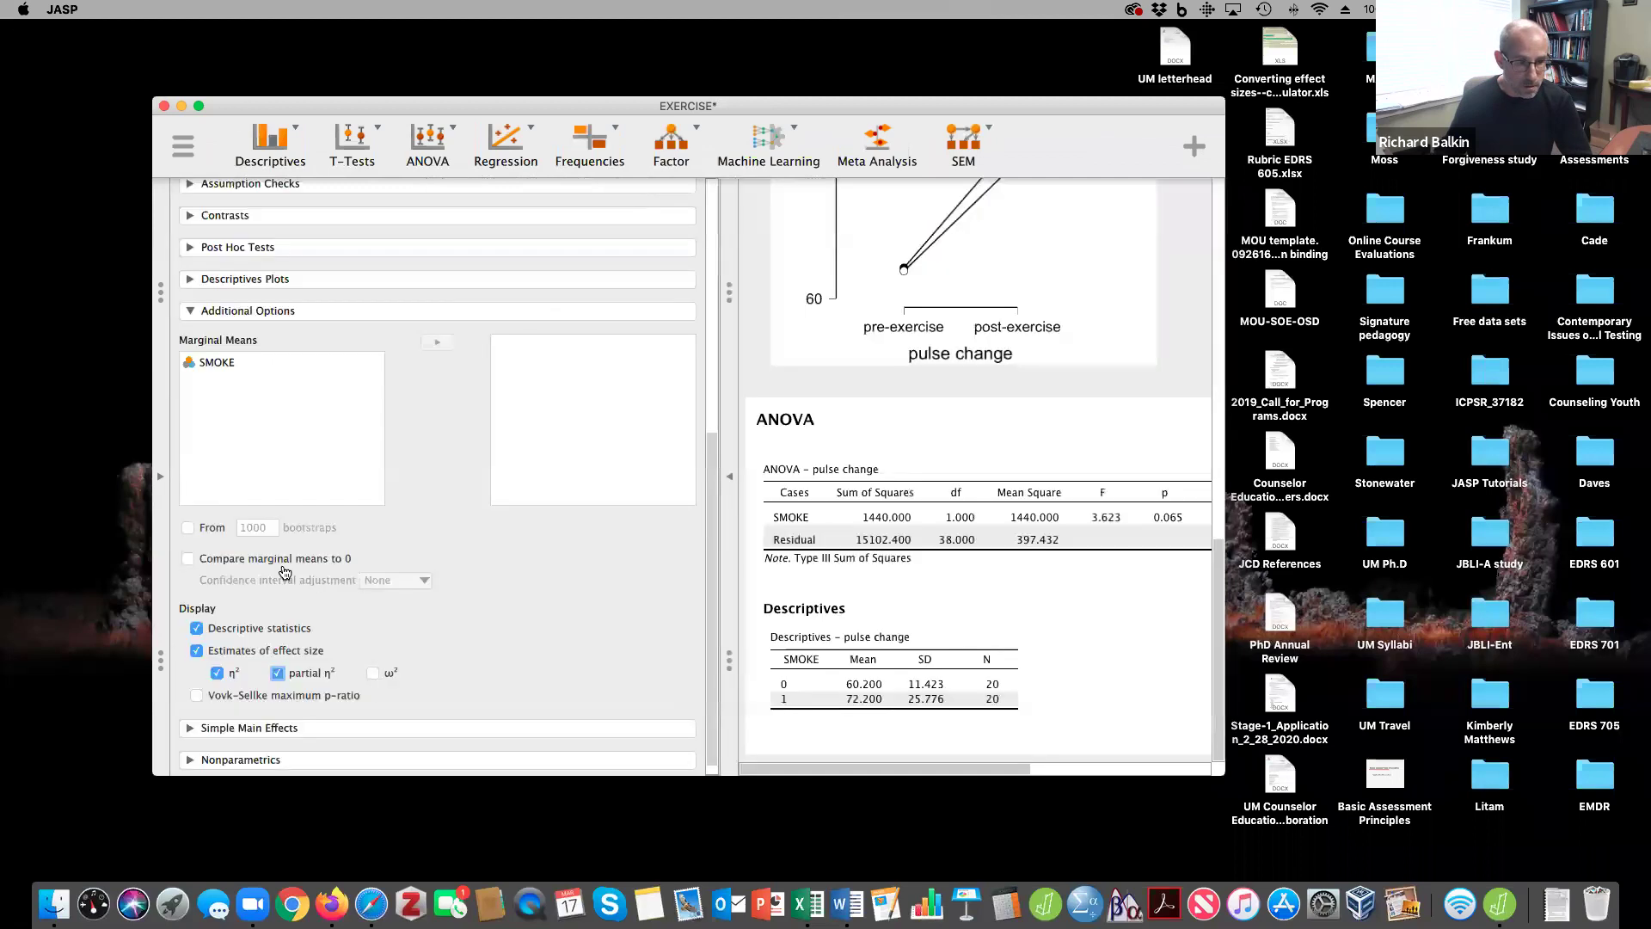
{"action": "scroll", "coordinate": [290, 590], "scroll_direction": "up", "scroll_amount": 3}
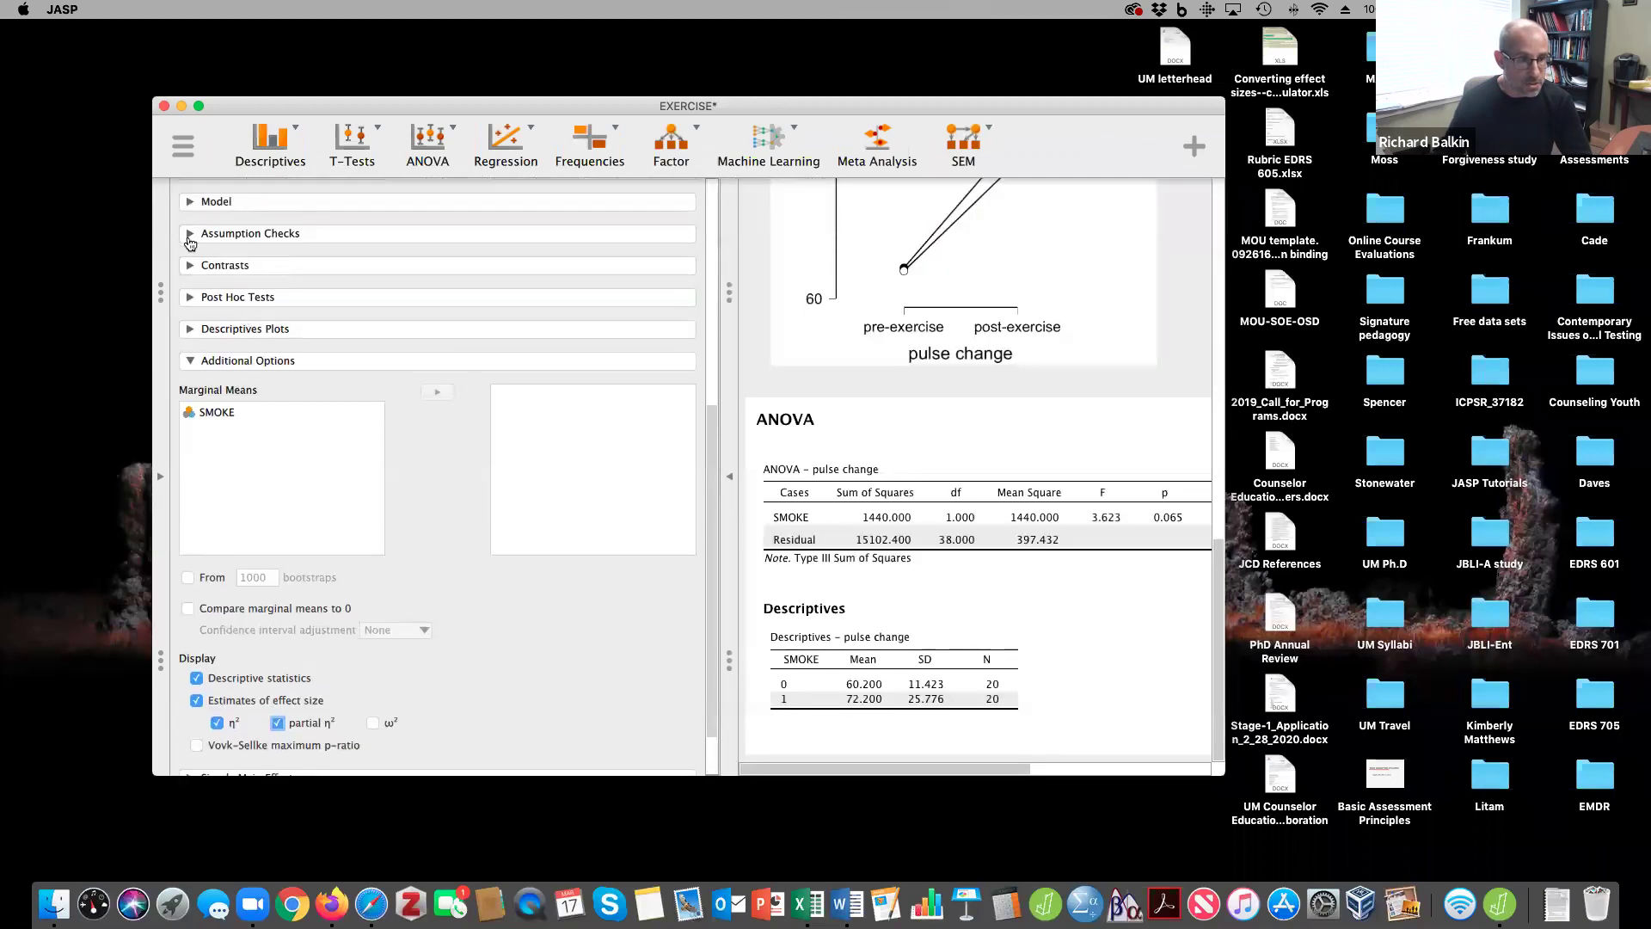
{"action": "left_click", "coordinate": [190, 234]}
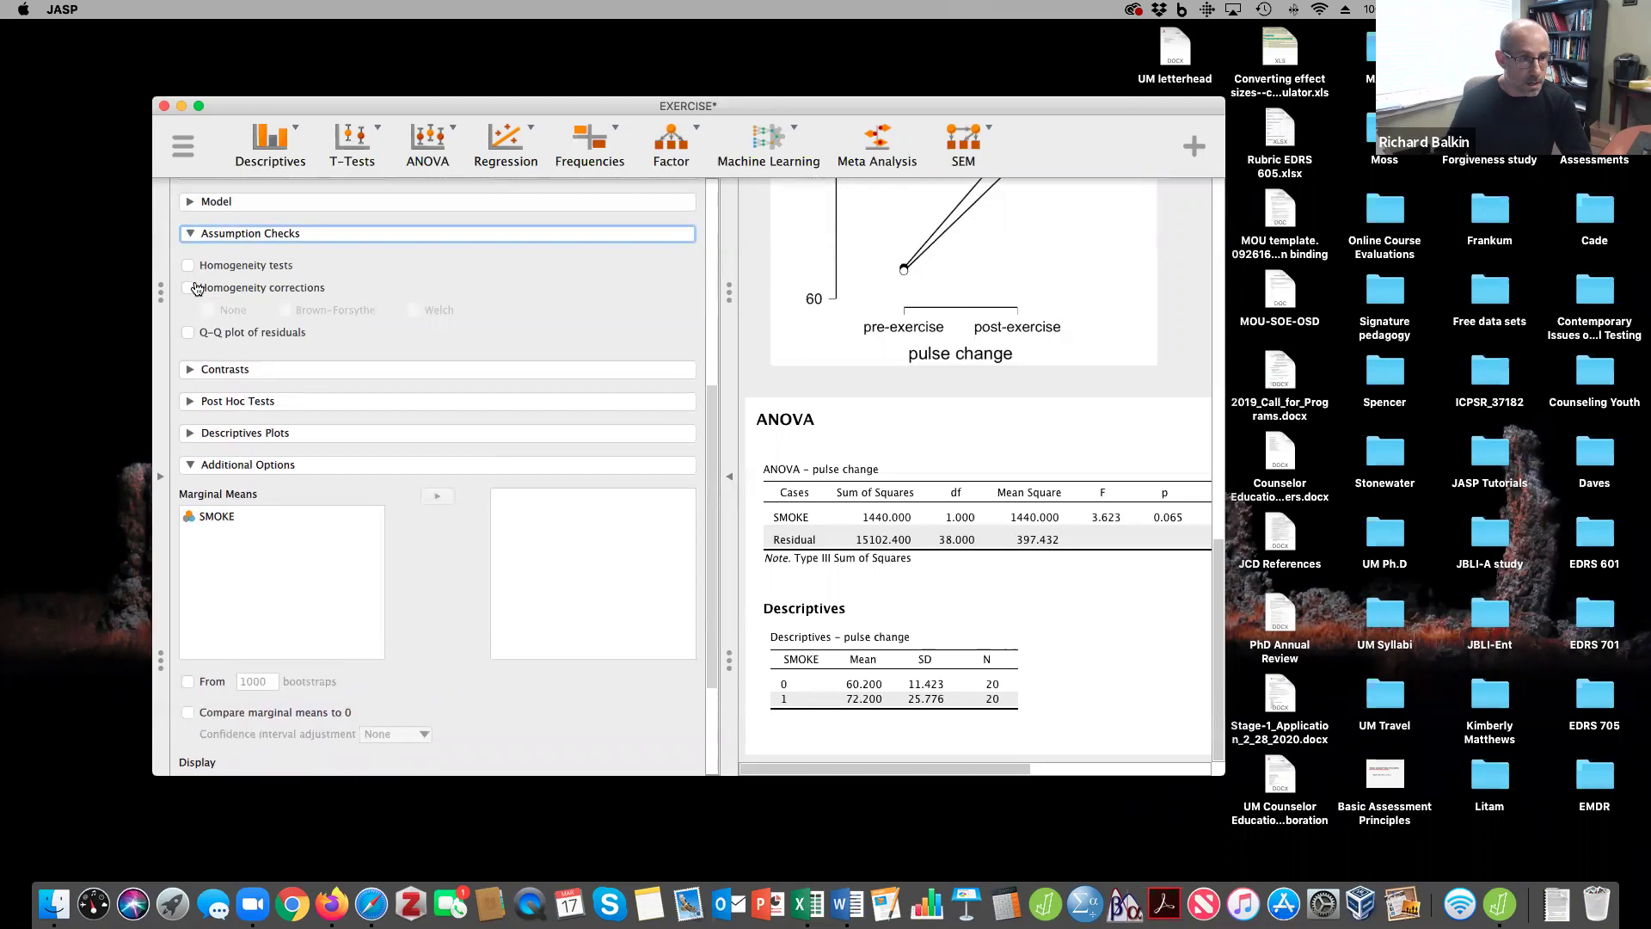
{"action": "left_click", "coordinate": [191, 266]}
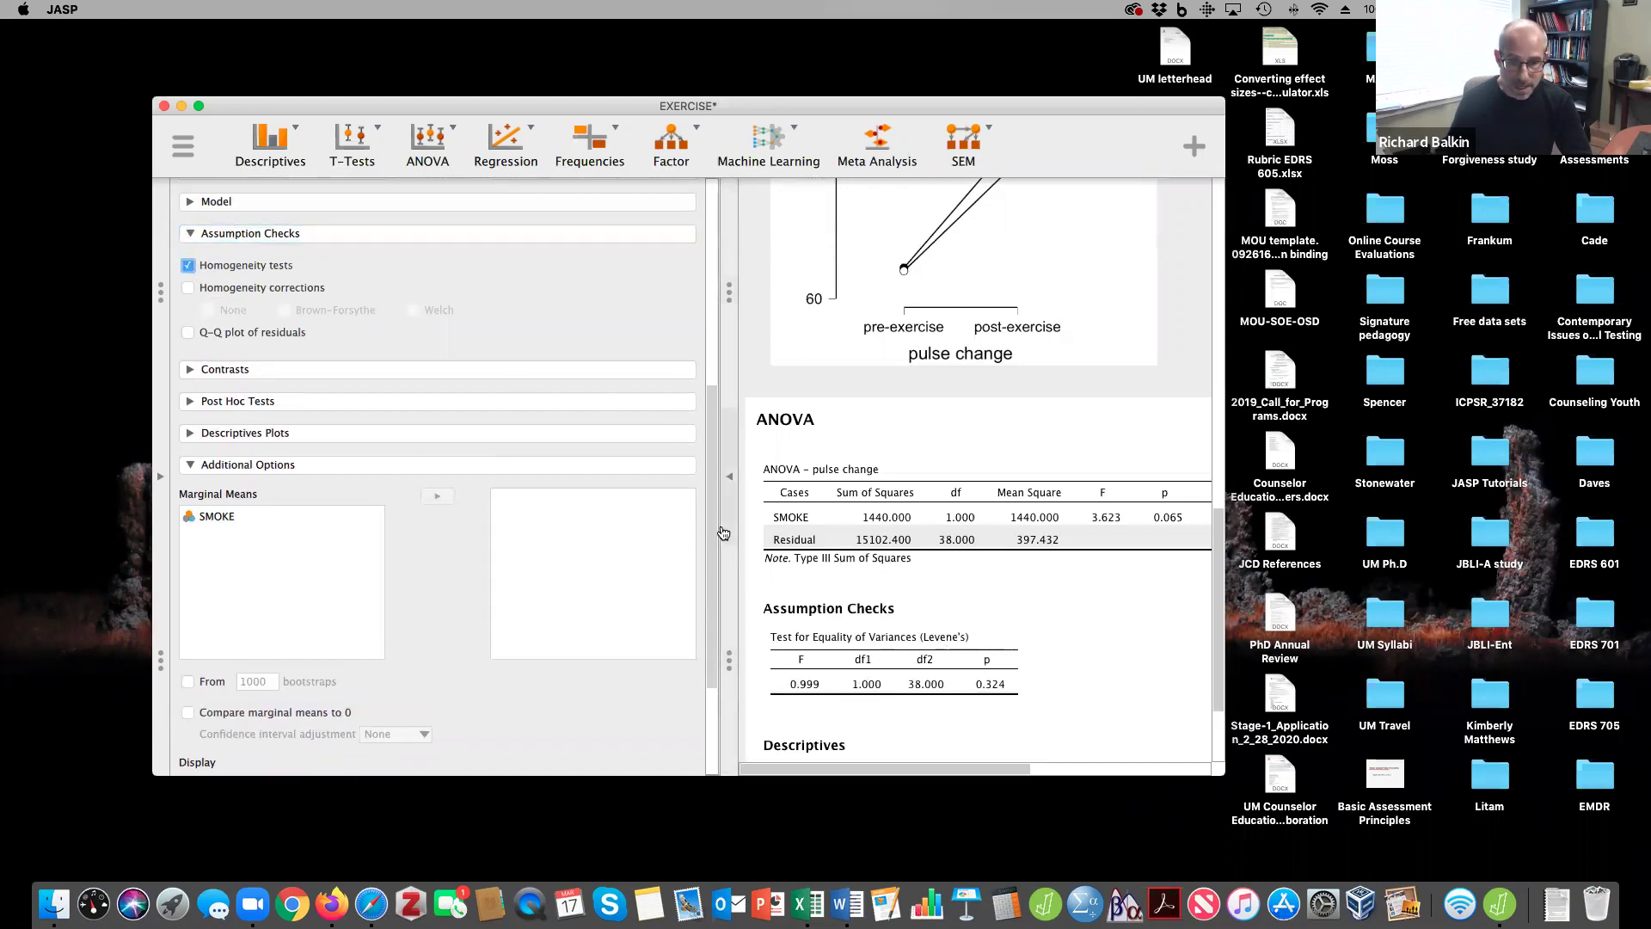
{"action": "left_click", "coordinate": [729, 476]}
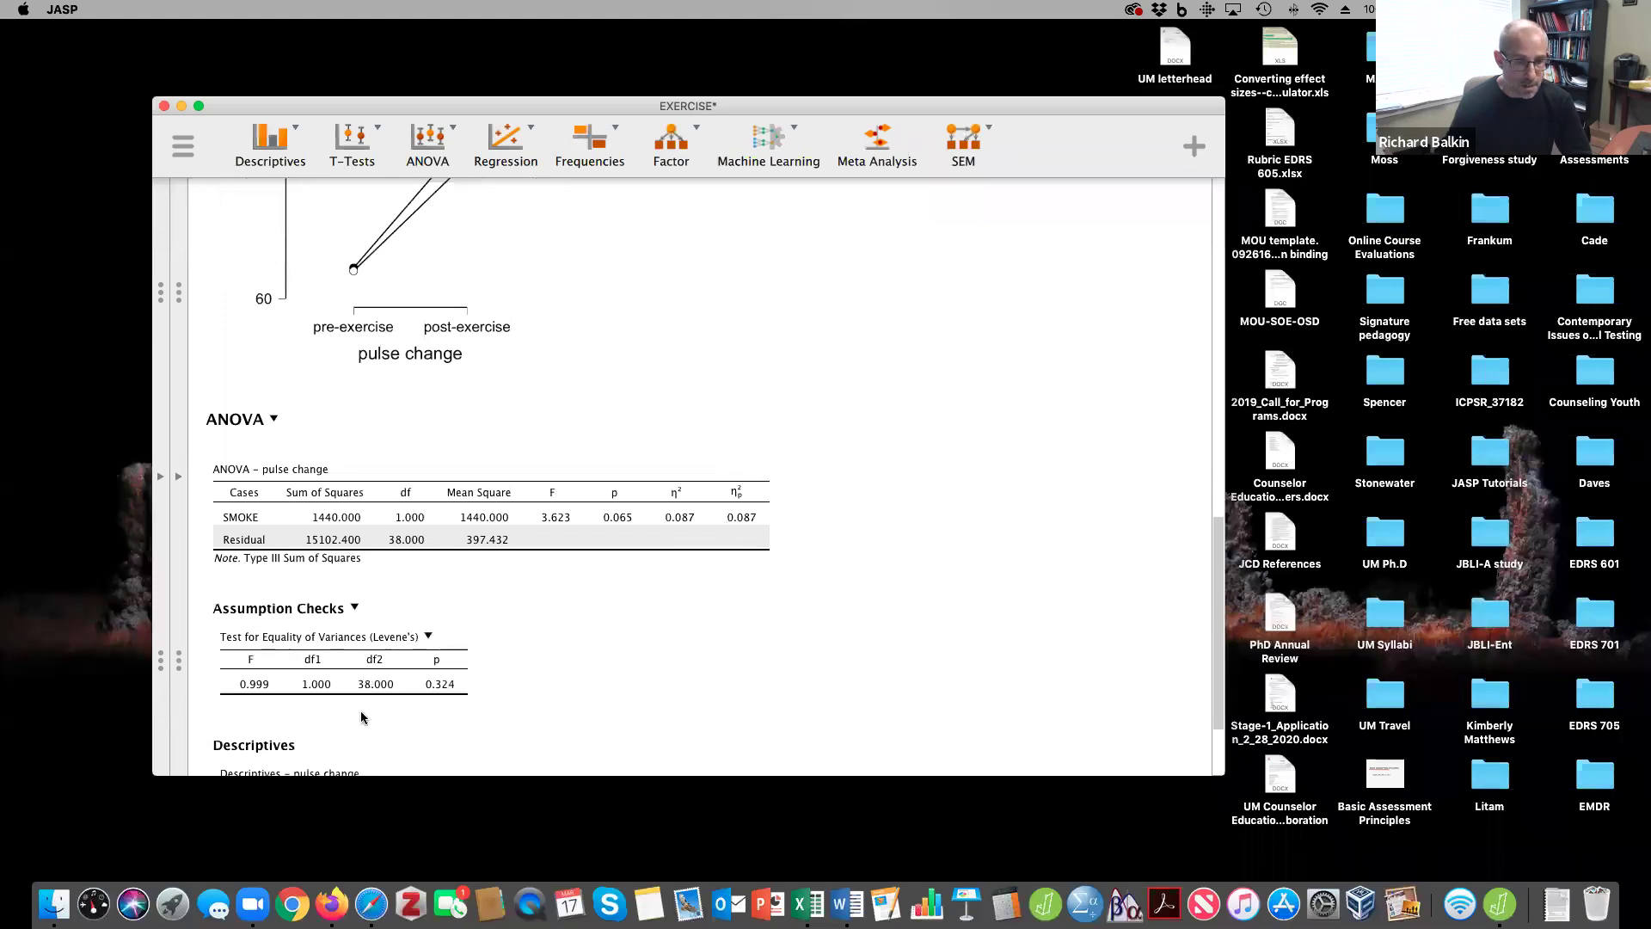
{"action": "scroll", "coordinate": [451, 688], "scroll_direction": "down", "scroll_amount": 1}
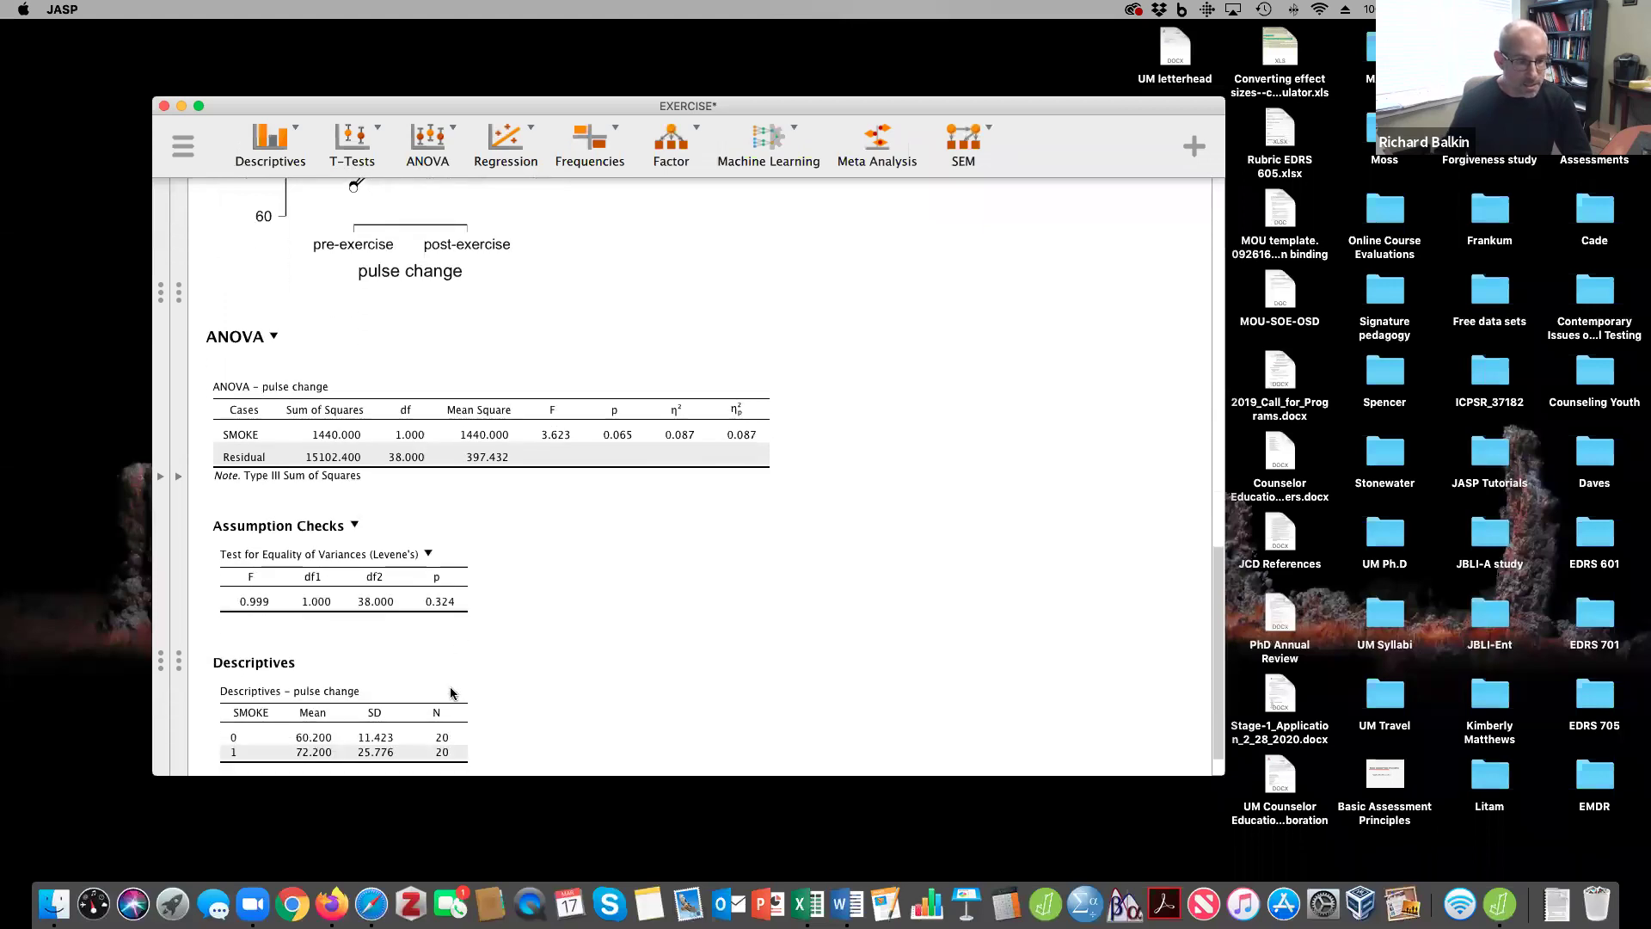
{"action": "scroll", "coordinate": [474, 617], "scroll_direction": "down", "scroll_amount": 2}
{"action": "scroll", "coordinate": [478, 617], "scroll_direction": "up", "scroll_amount": 15}
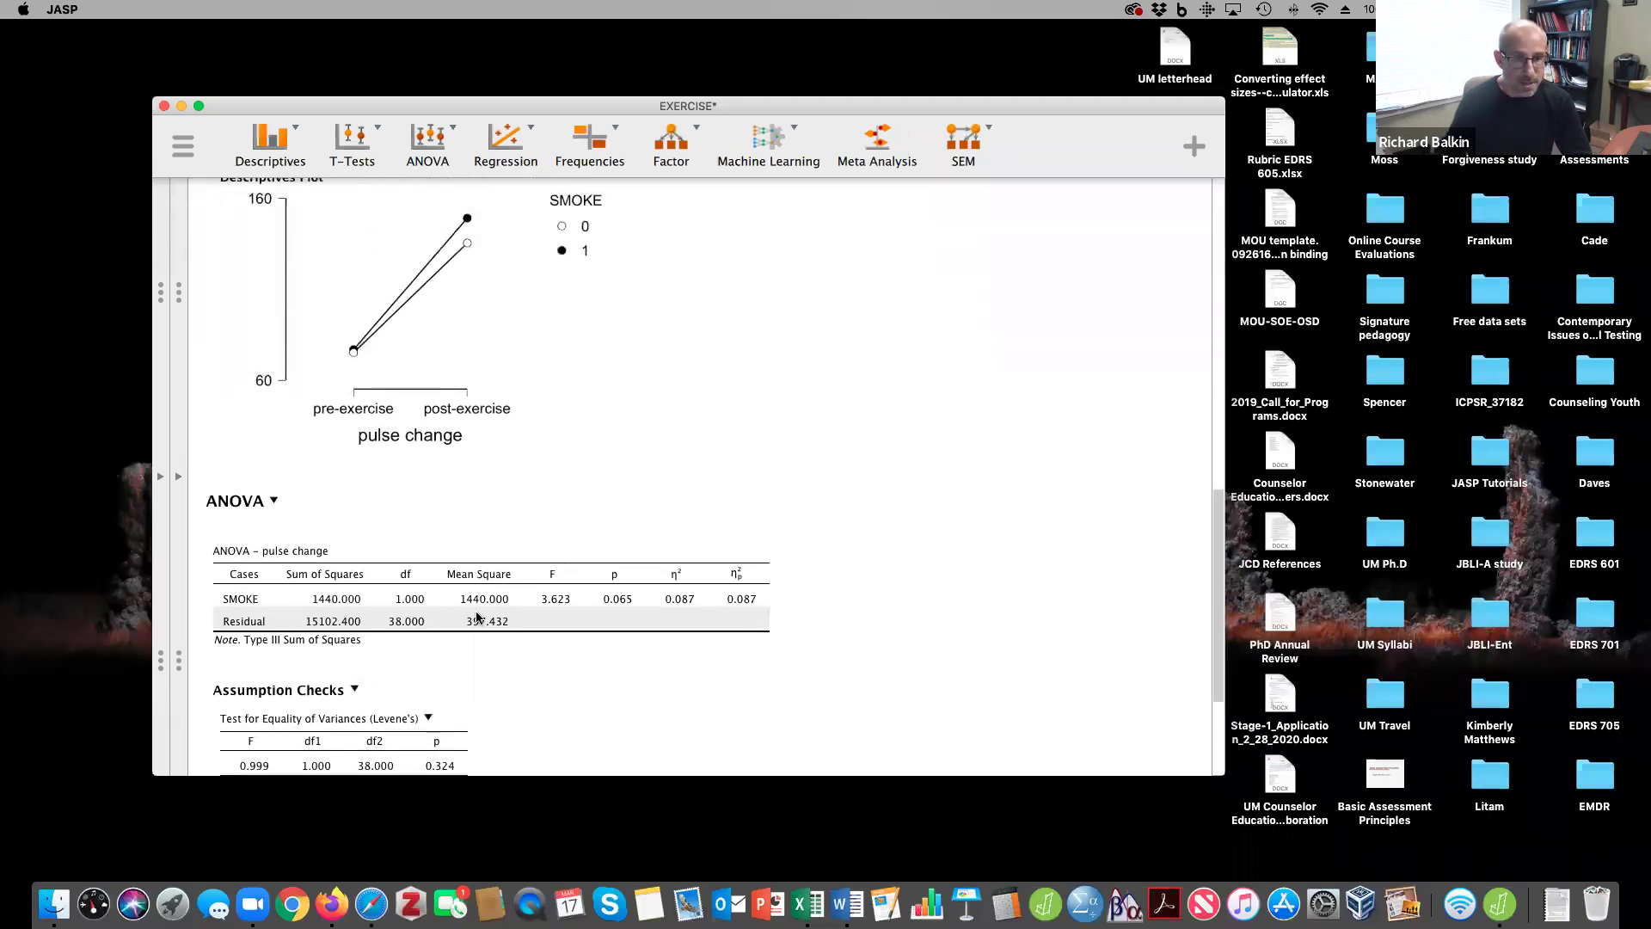
{"action": "scroll", "coordinate": [476, 617], "scroll_direction": "up", "scroll_amount": 4}
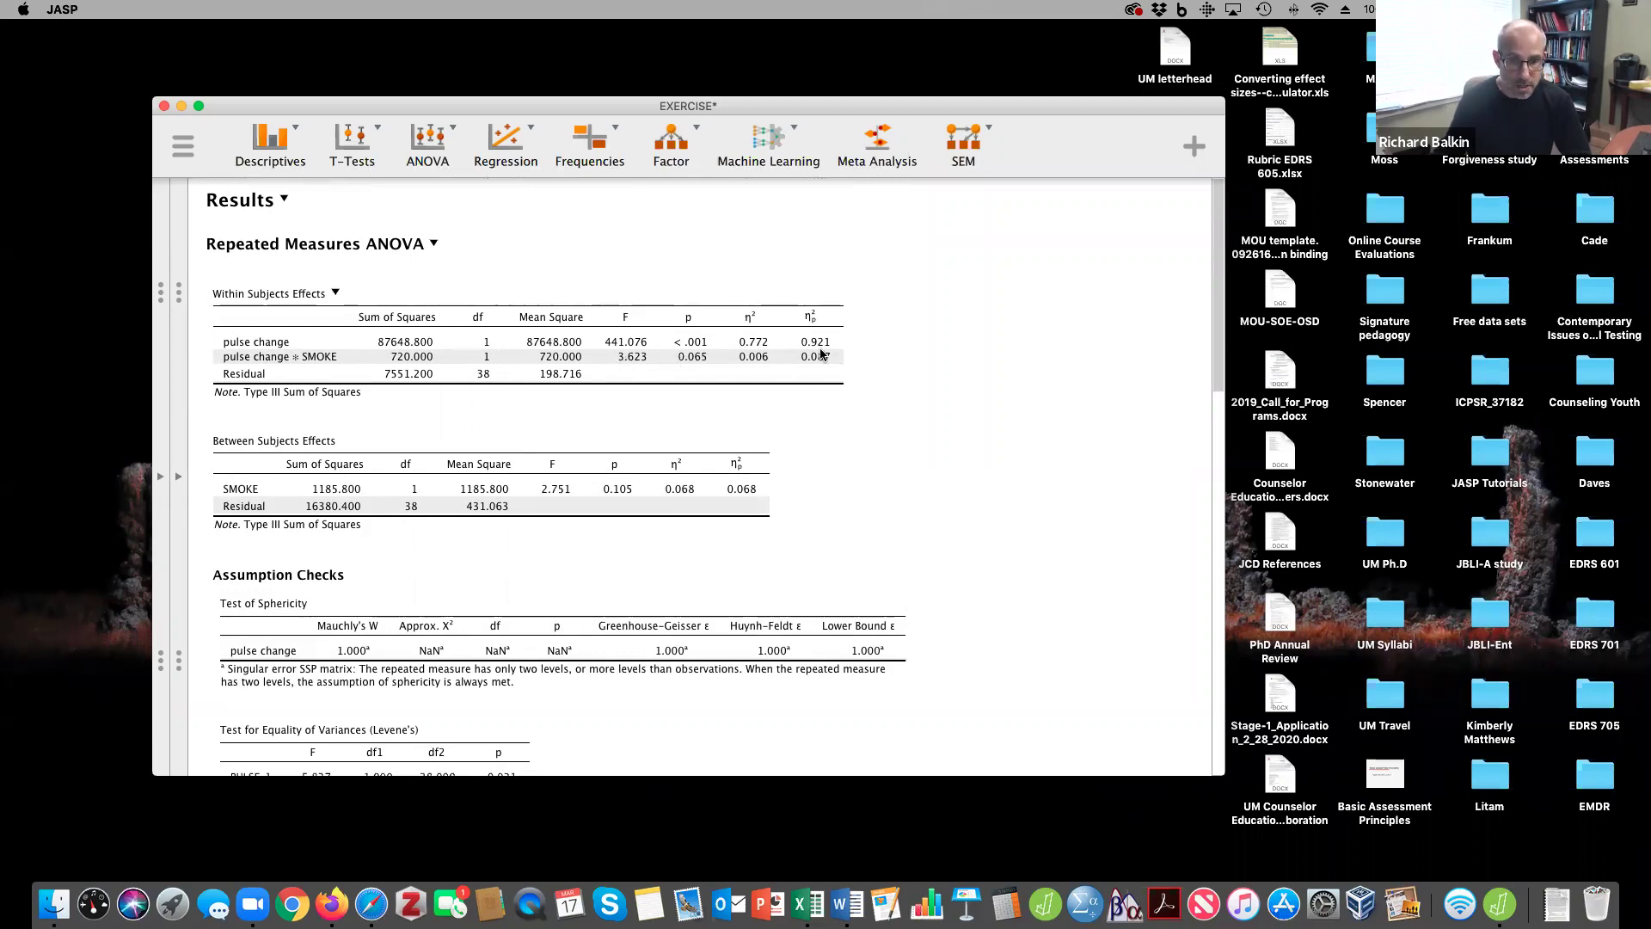
{"action": "scroll", "coordinate": [818, 396], "scroll_direction": "down", "scroll_amount": 2}
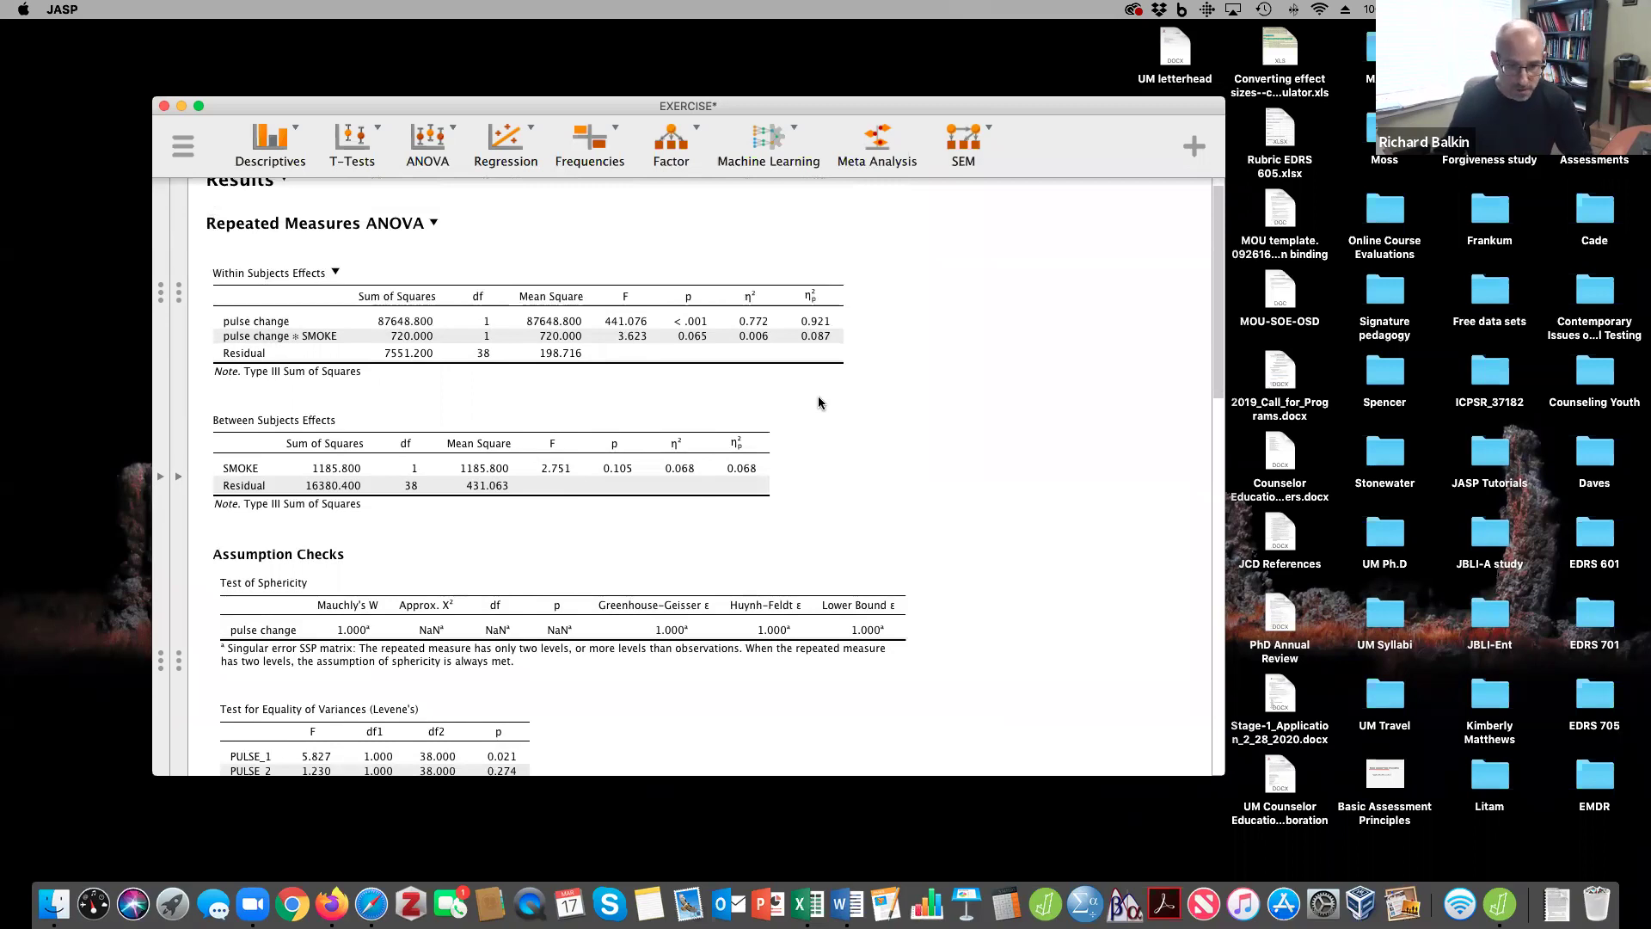
{"action": "scroll", "coordinate": [819, 401], "scroll_direction": "down", "scroll_amount": 10}
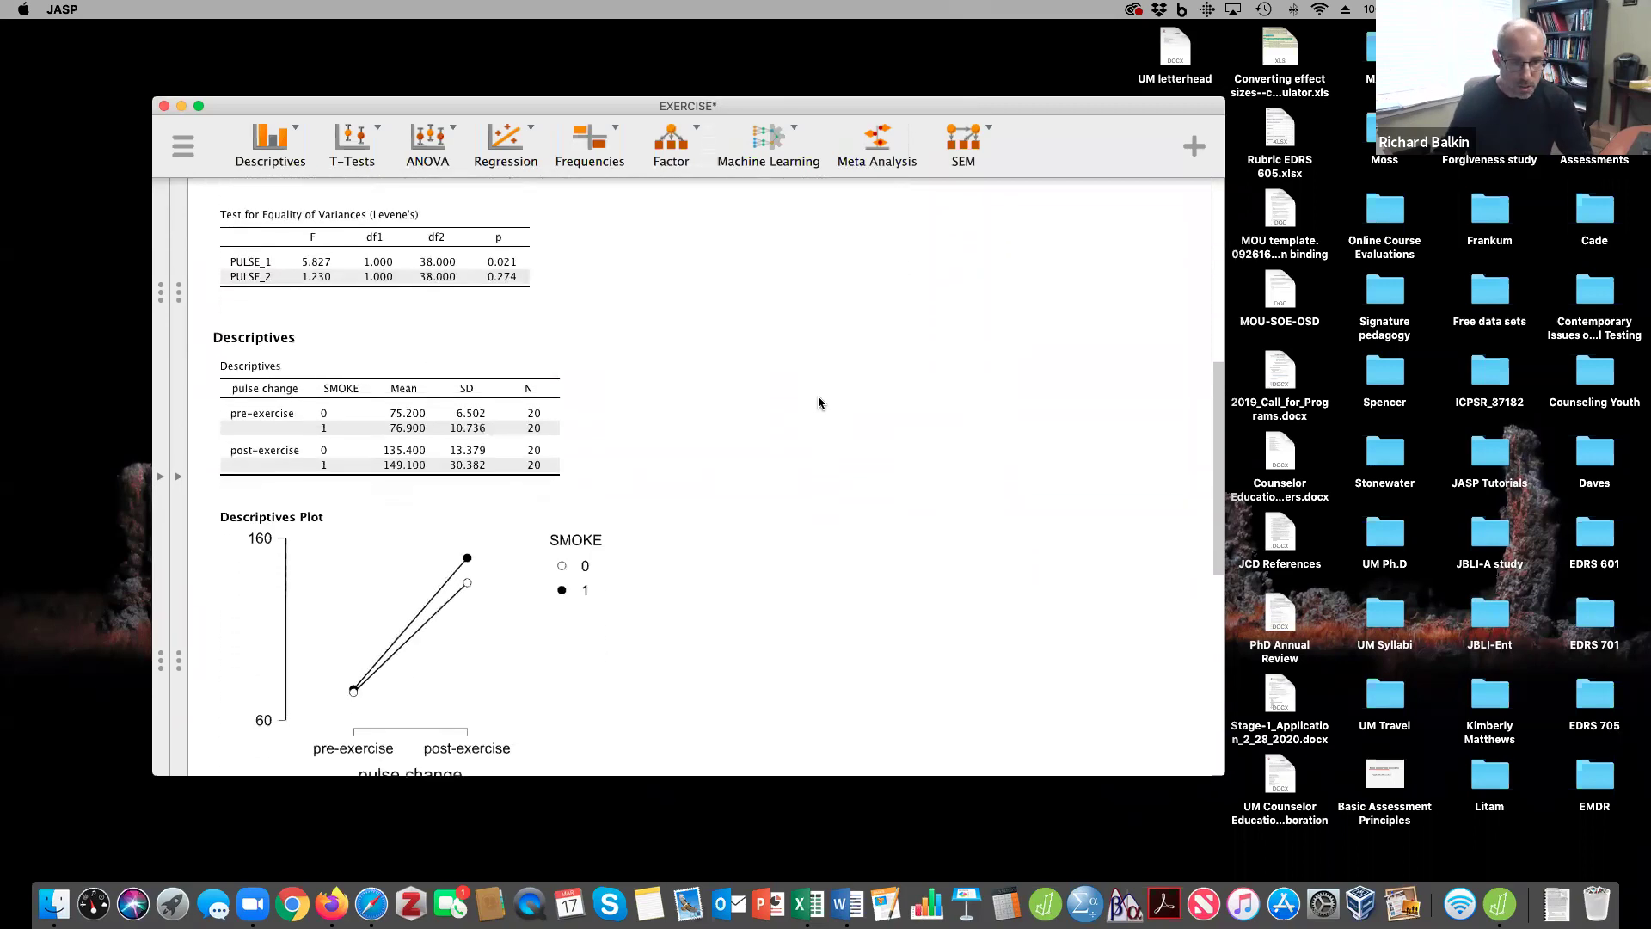
{"action": "scroll", "coordinate": [819, 402], "scroll_direction": "down", "scroll_amount": 7}
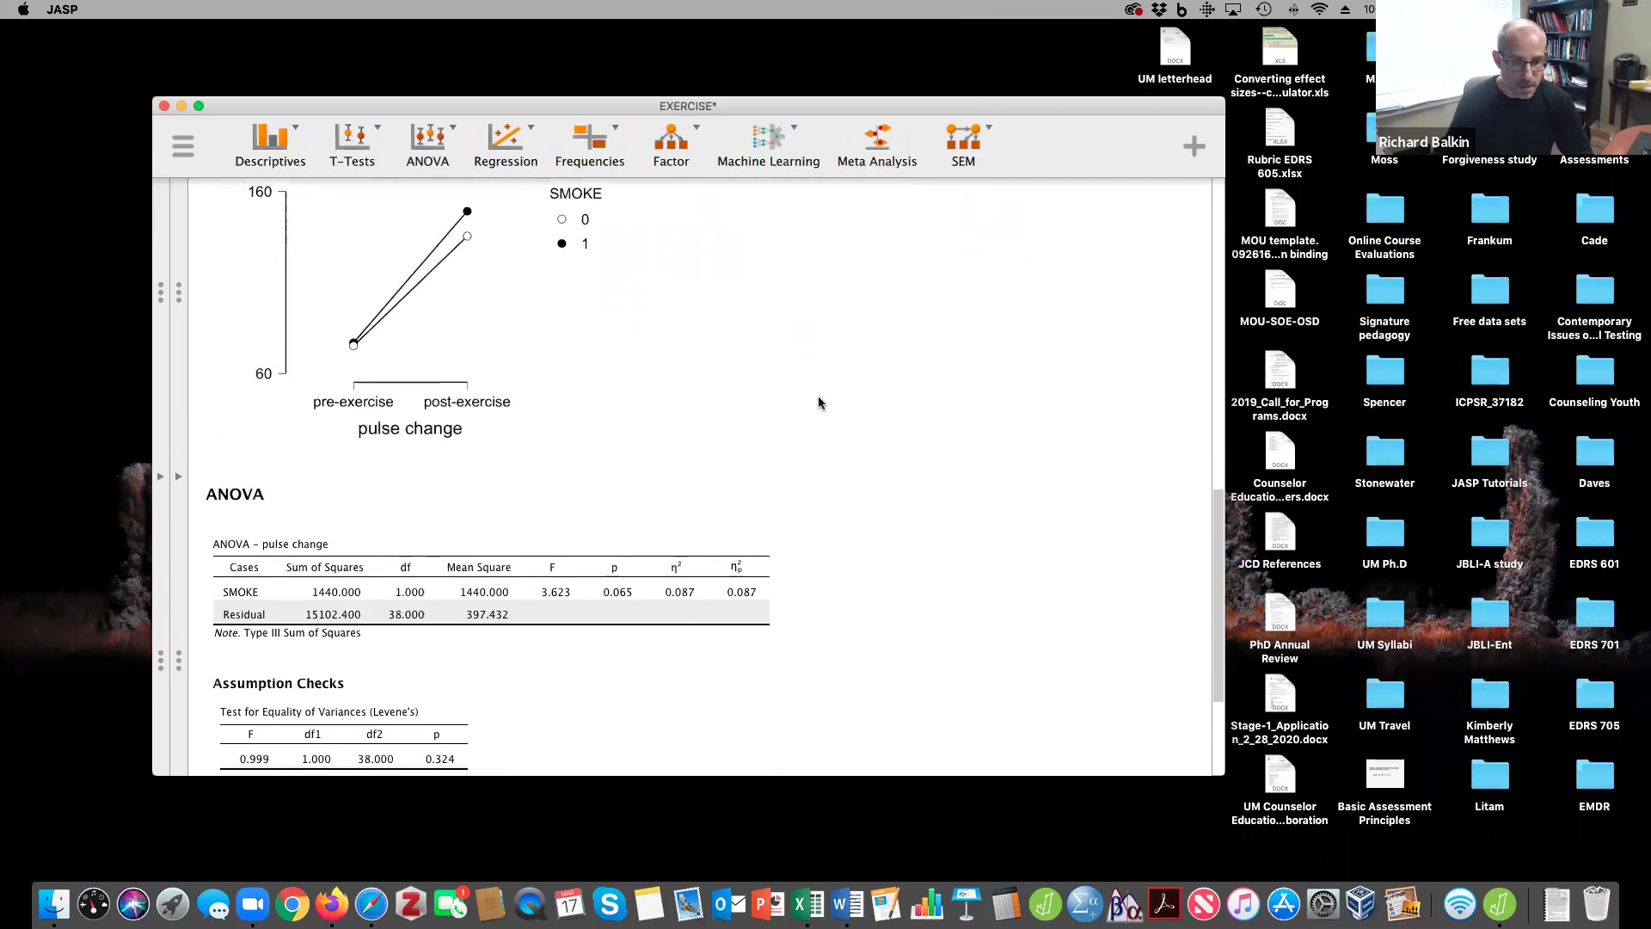
{"action": "scroll", "coordinate": [818, 401], "scroll_direction": "up", "scroll_amount": 18}
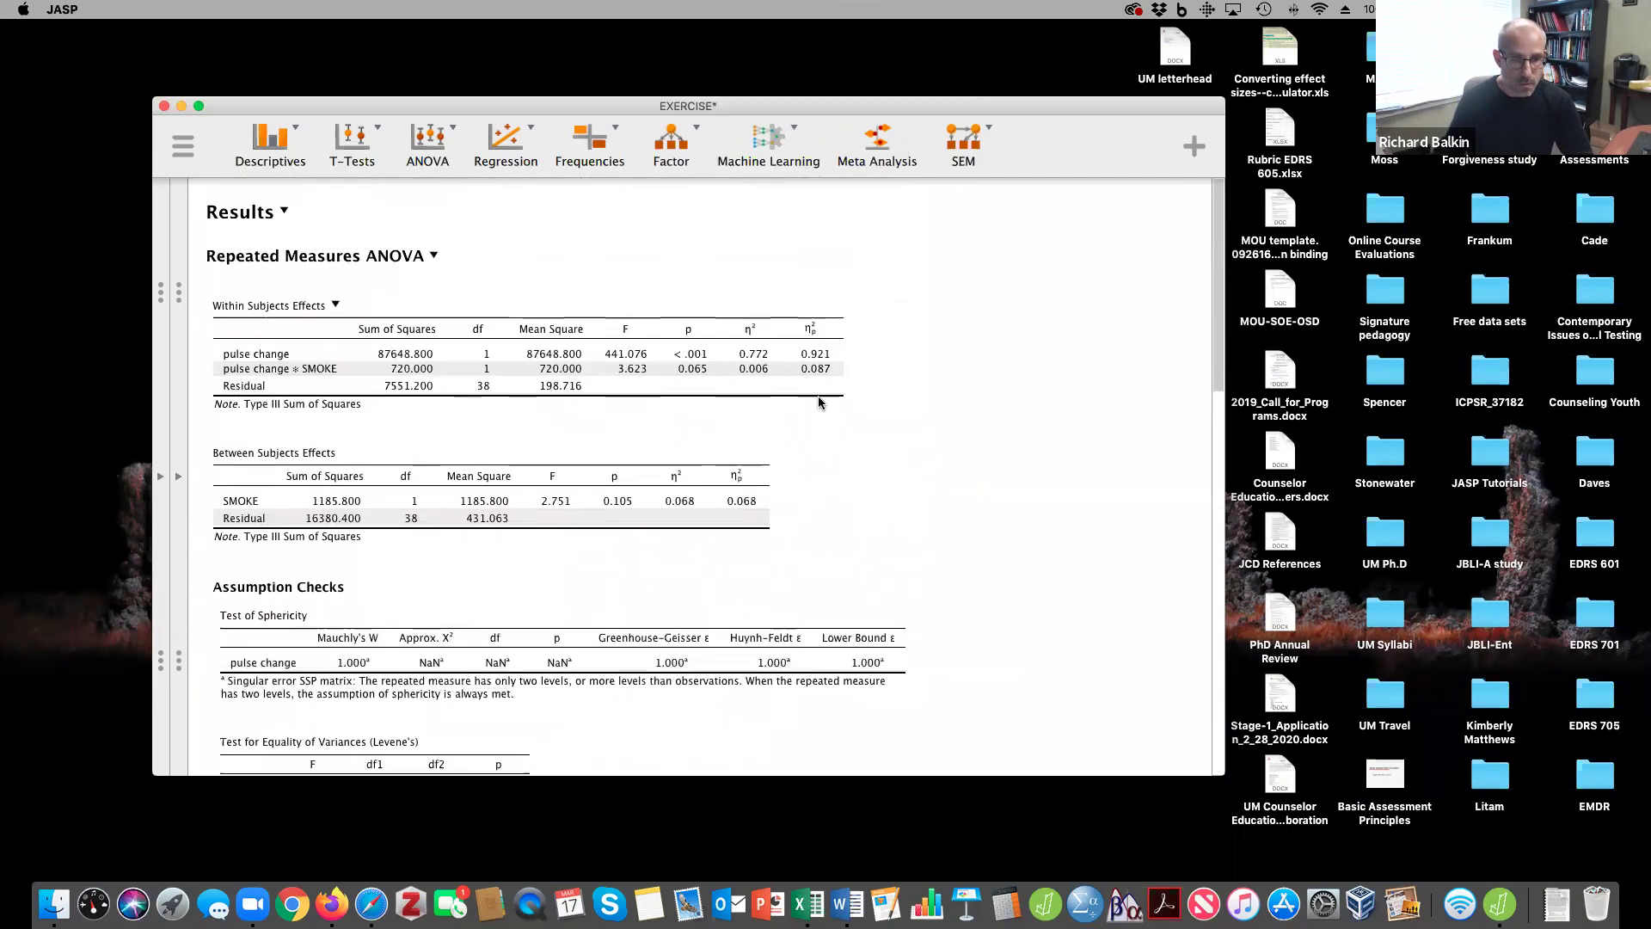
{"action": "scroll", "coordinate": [818, 400], "scroll_direction": "down", "scroll_amount": 1}
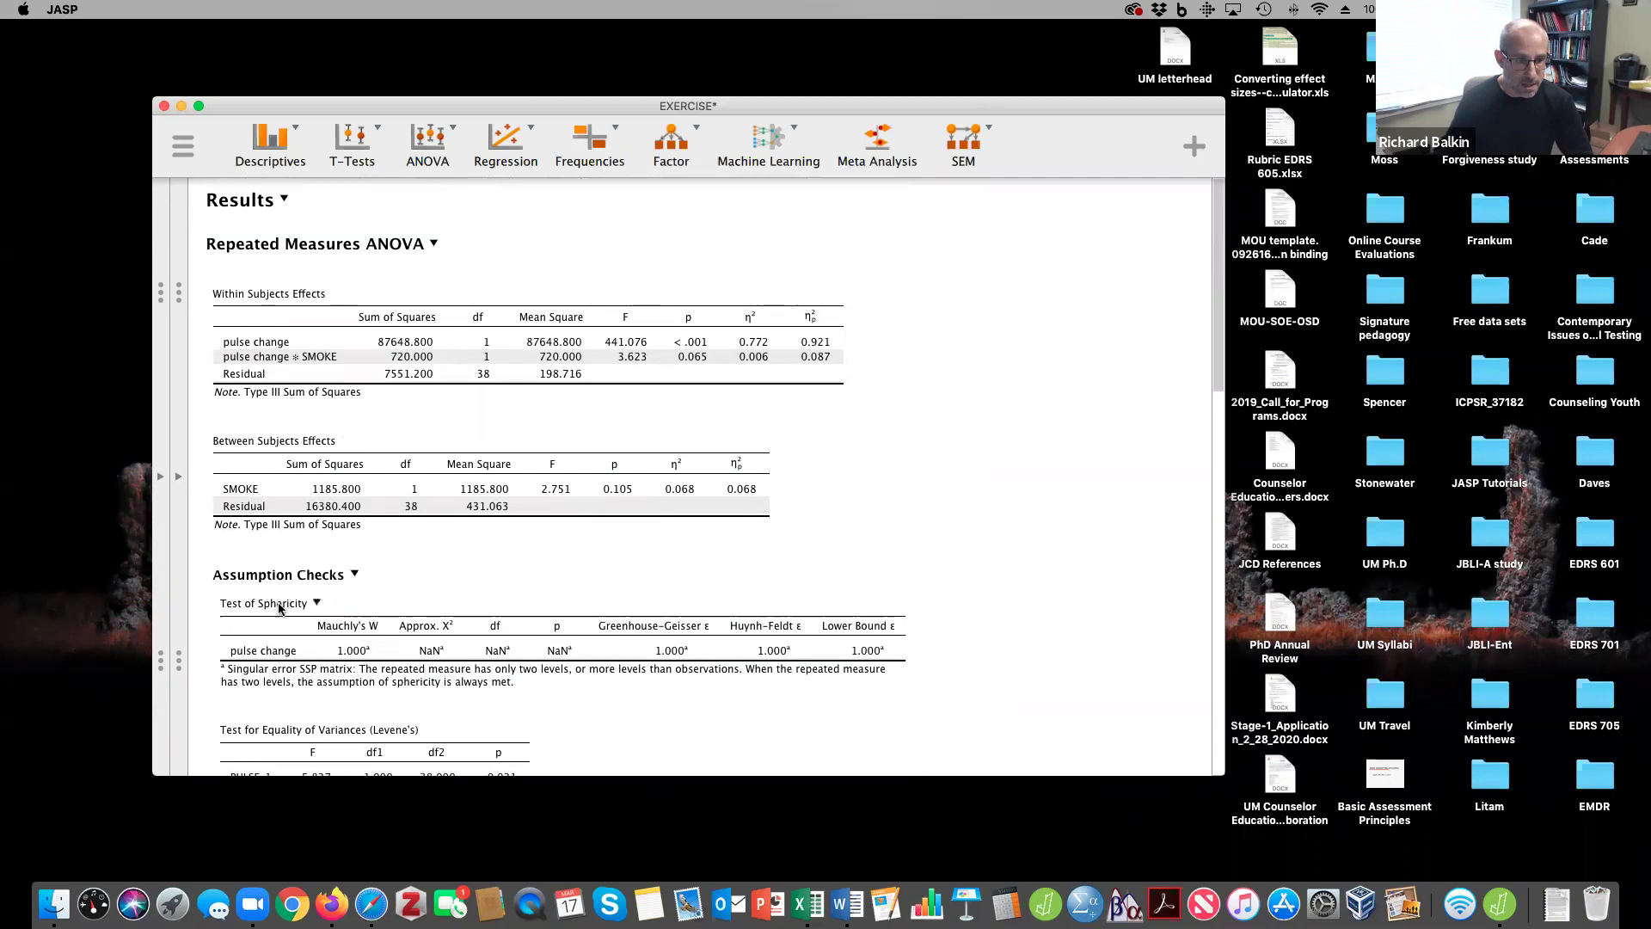
{"action": "scroll", "coordinate": [280, 662], "scroll_direction": "down", "scroll_amount": 3}
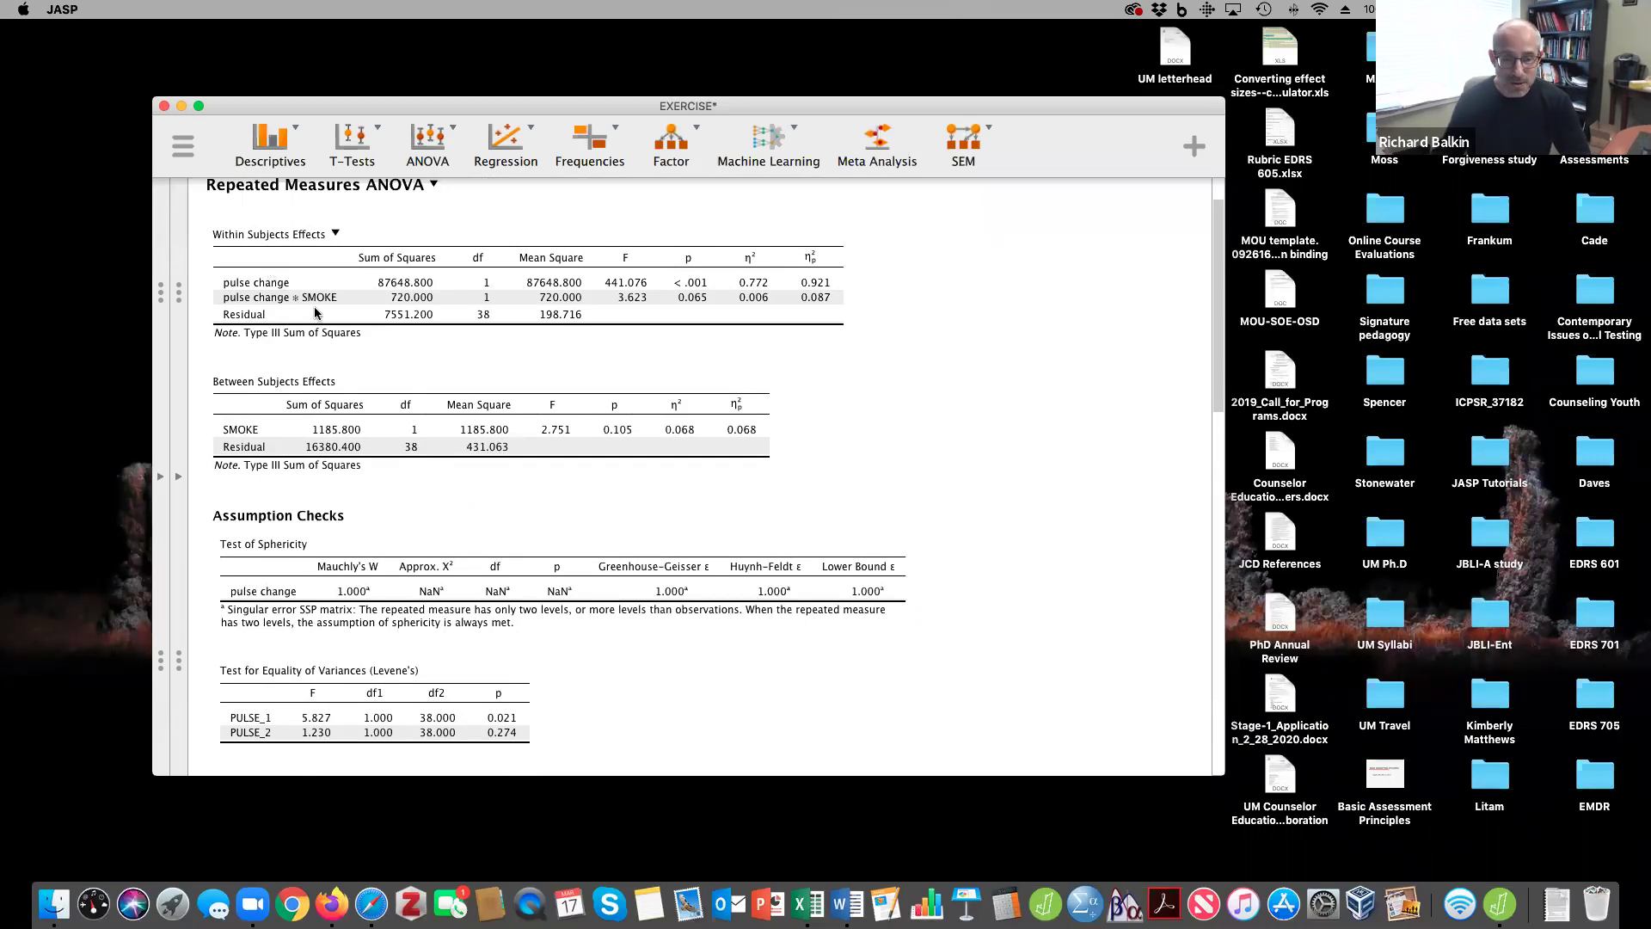
{"action": "scroll", "coordinate": [474, 347], "scroll_direction": "down", "scroll_amount": 3}
{"action": "scroll", "coordinate": [474, 348], "scroll_direction": "up", "scroll_amount": 5}
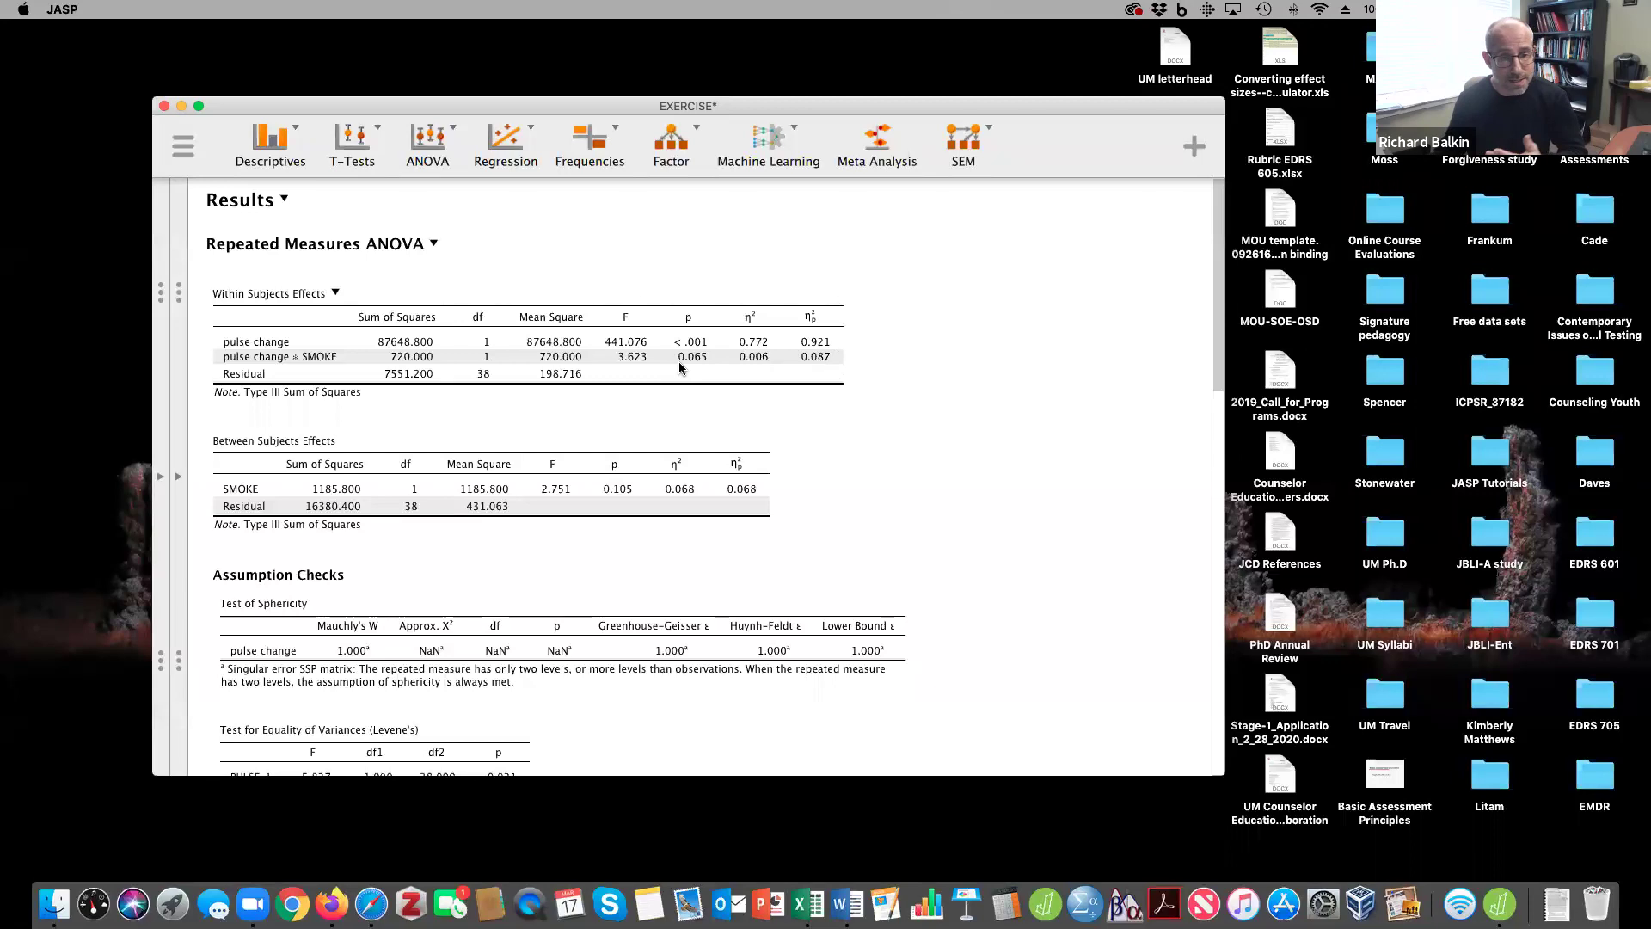
{"action": "scroll", "coordinate": [680, 363], "scroll_direction": "down", "scroll_amount": 3}
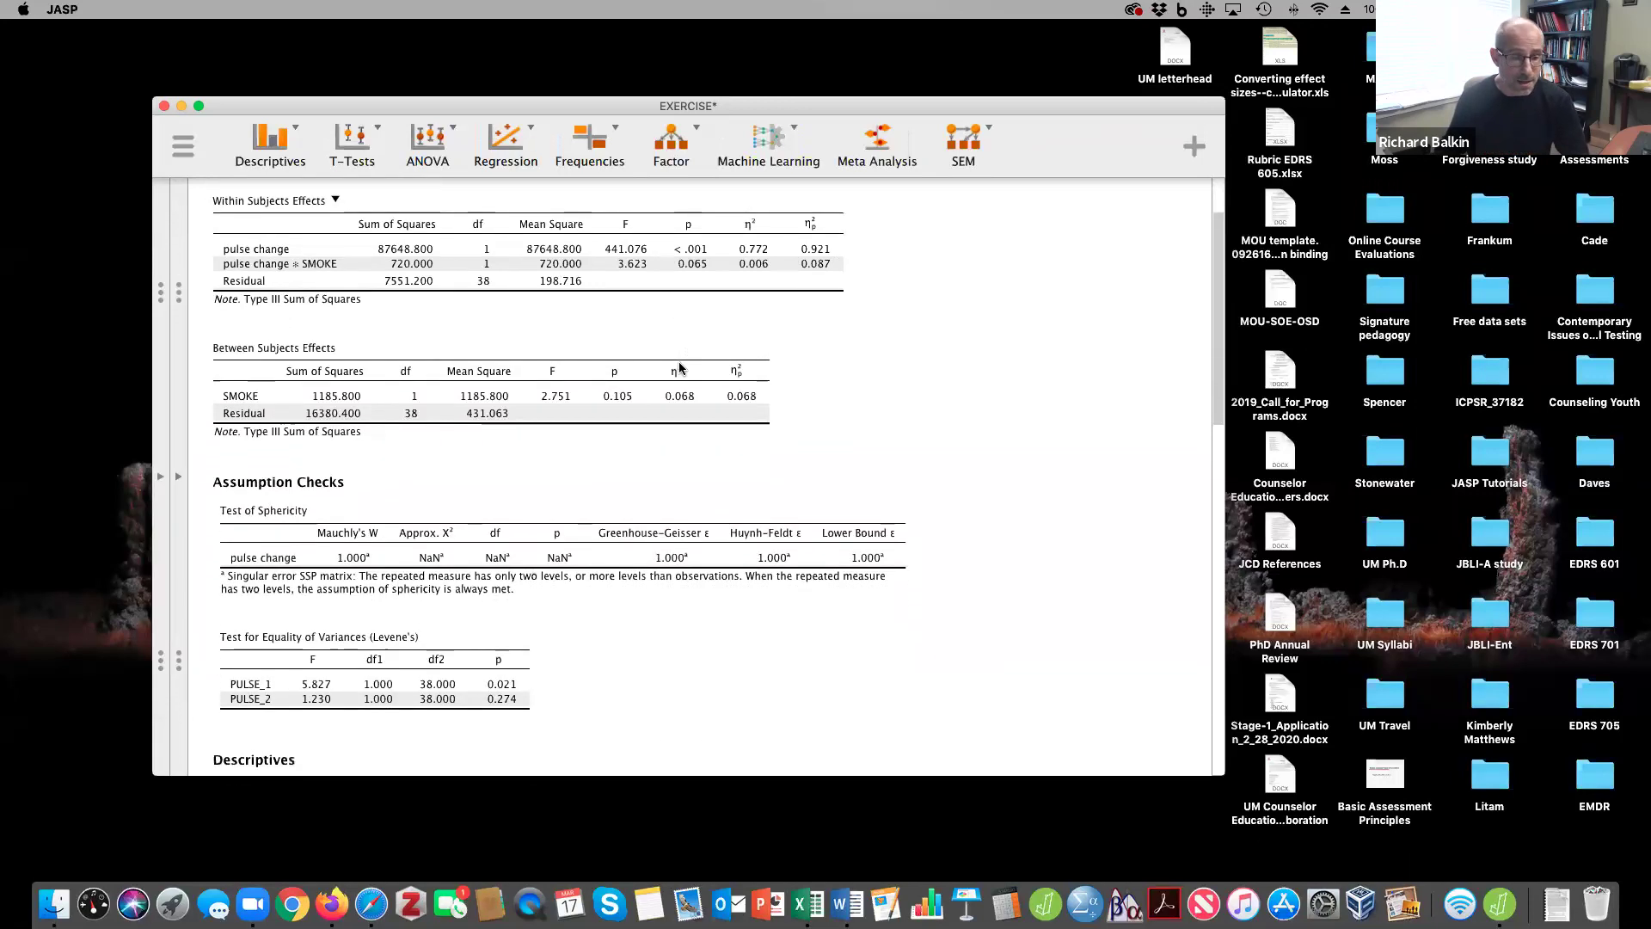
{"action": "scroll", "coordinate": [679, 368], "scroll_direction": "down", "scroll_amount": 4}
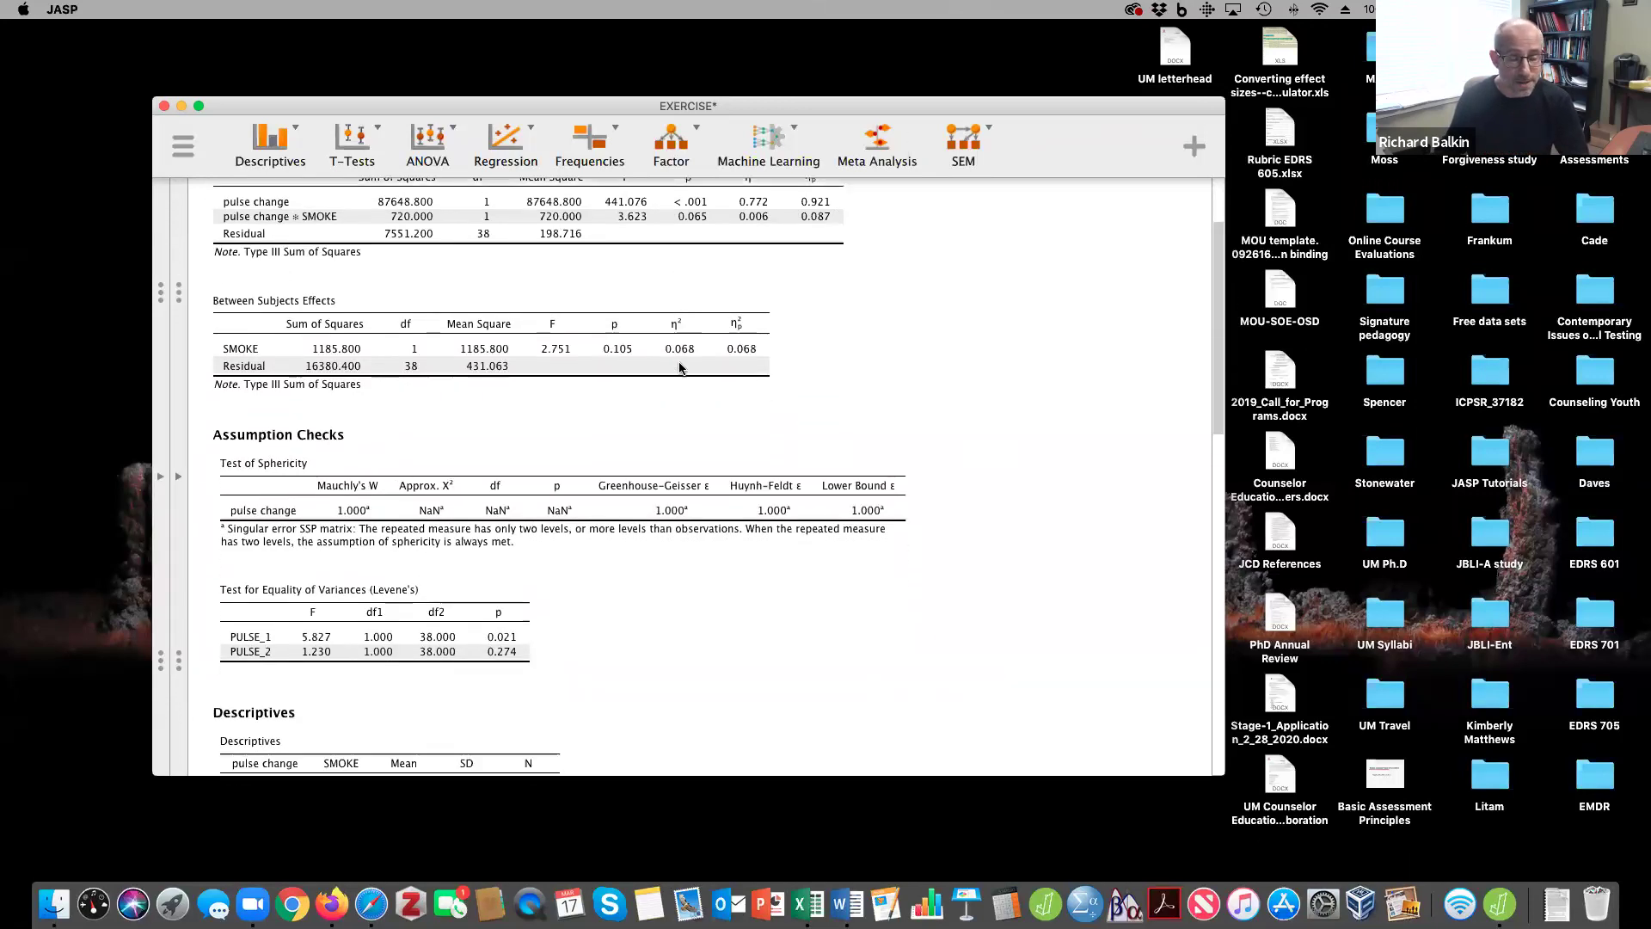